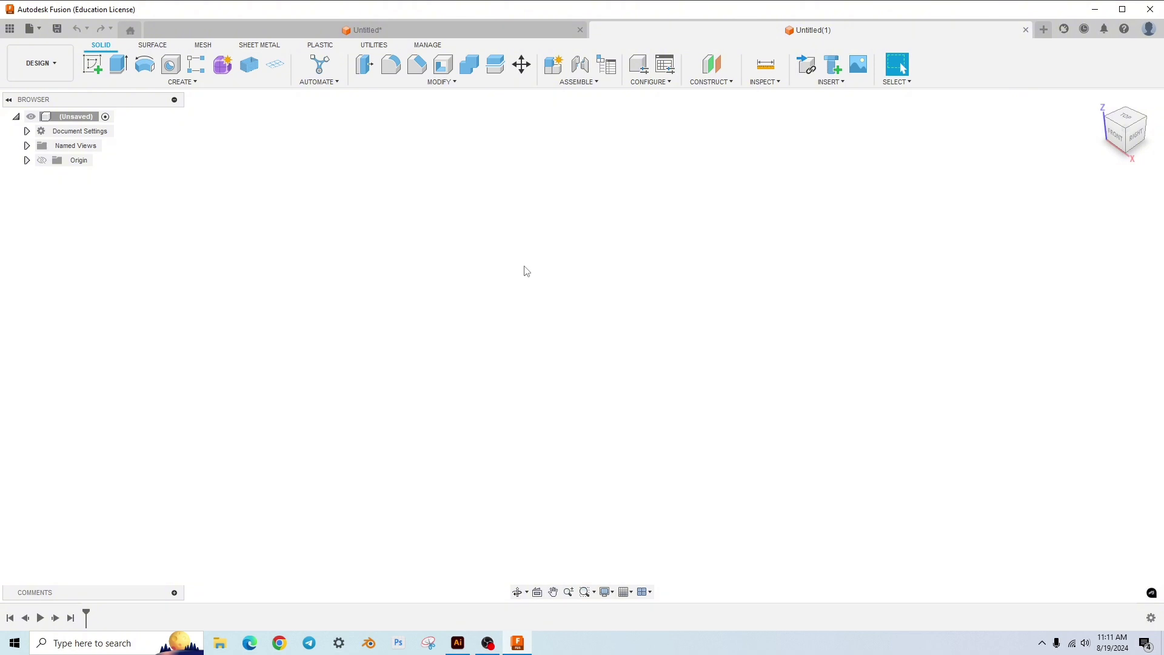
Step: On a new XY-plane sketch, draw a 100 × 50 mm center rectangle anchored at the origin
click(92, 64)
click(628, 337)
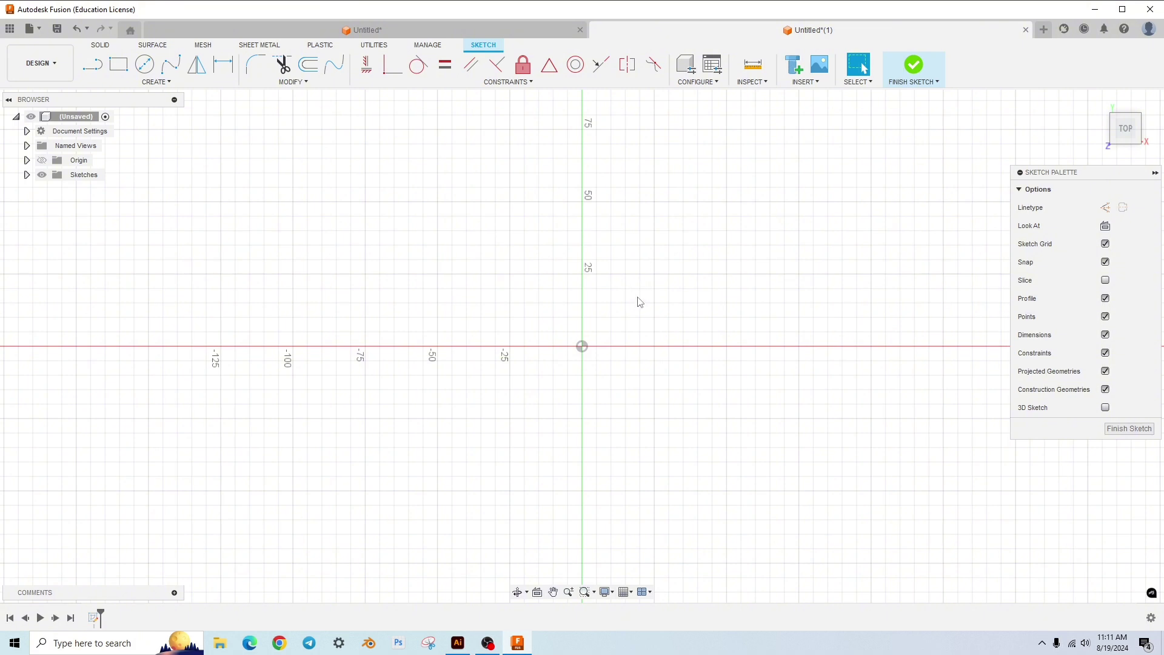
click(124, 71)
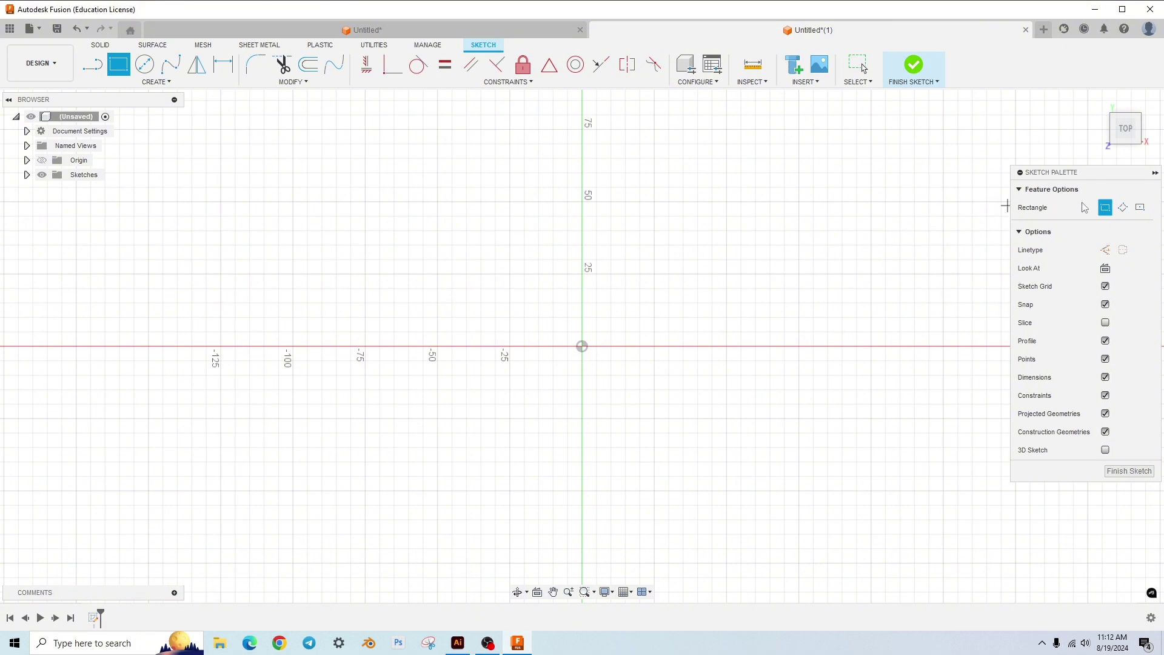
click(1140, 207)
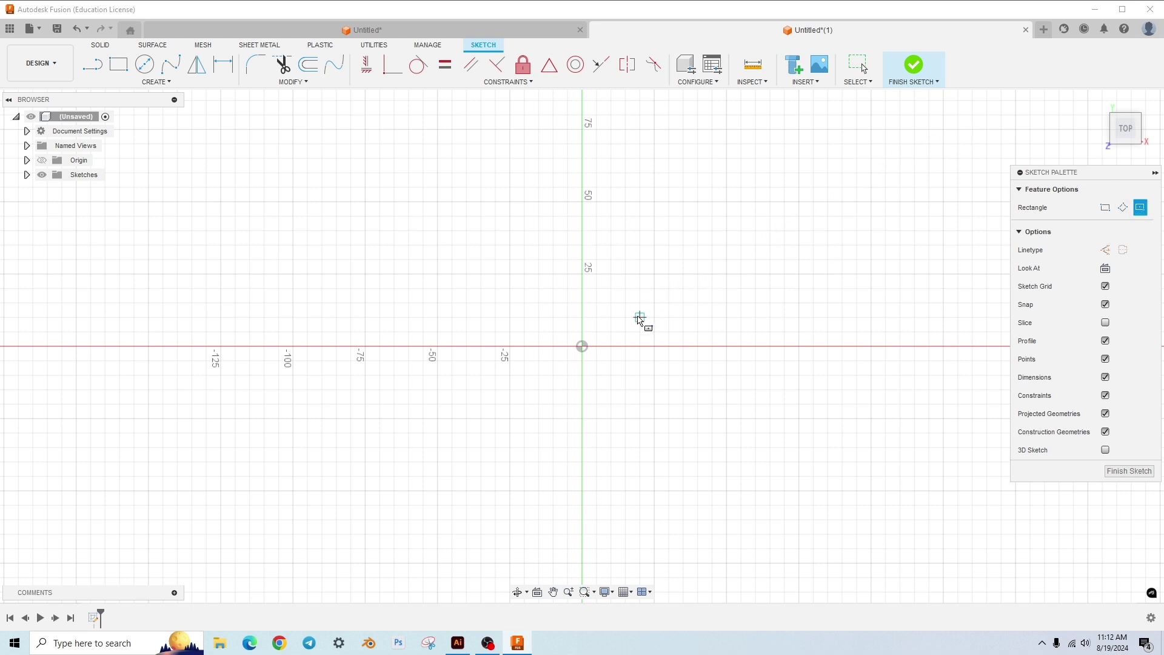
click(582, 346)
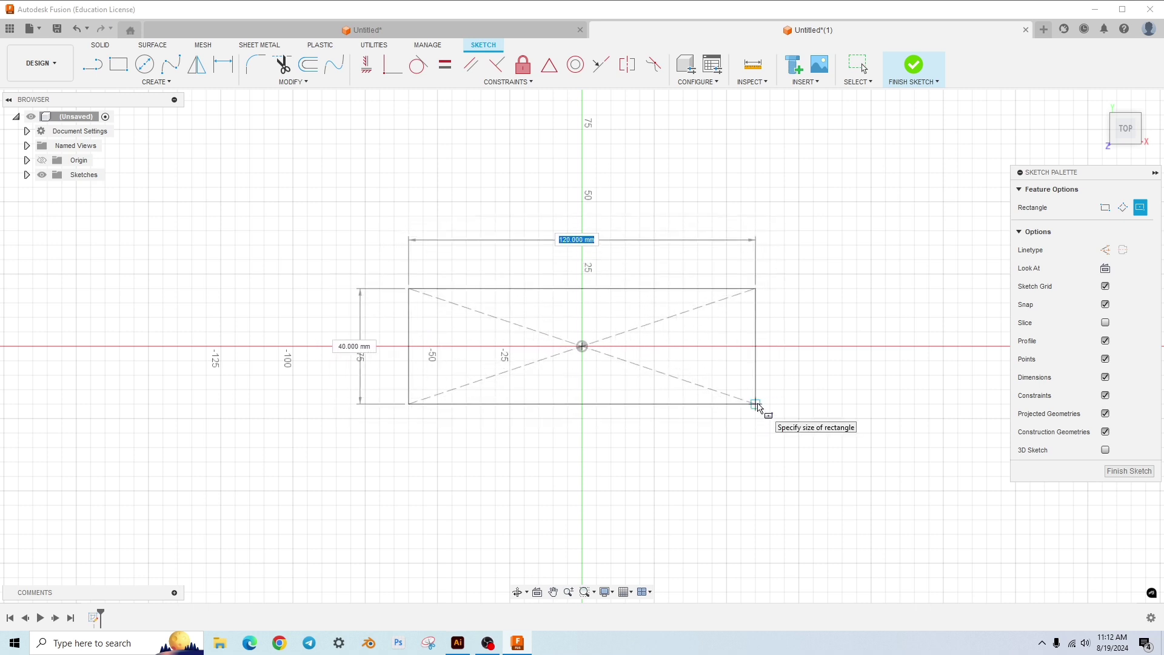
text(100)
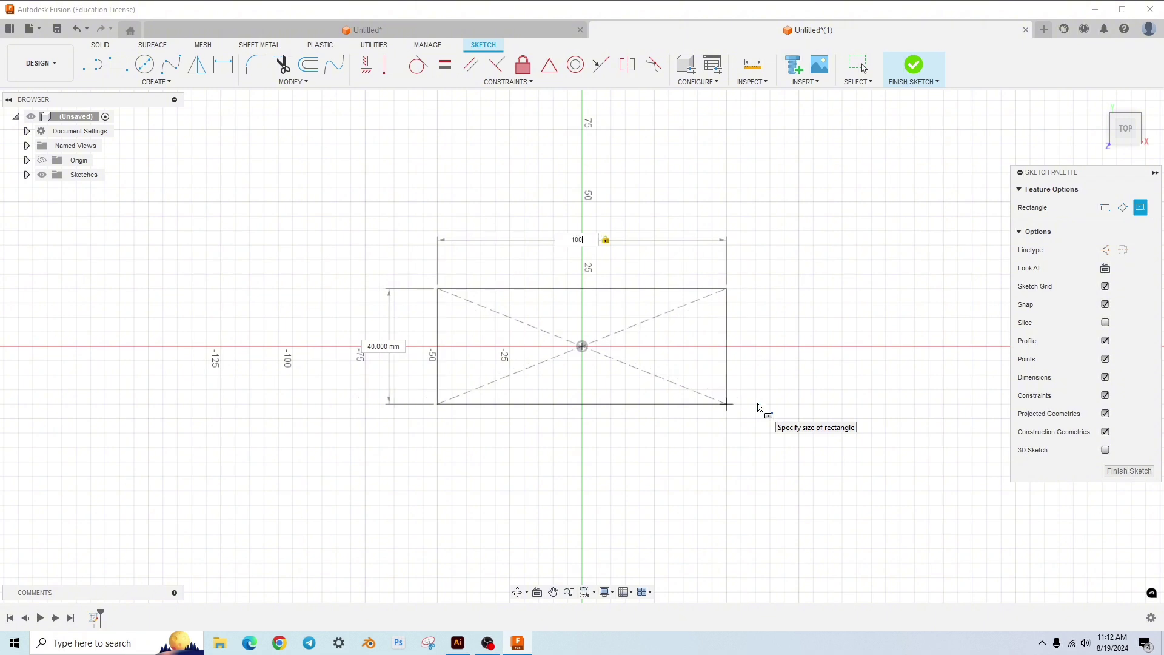
key(Tab)
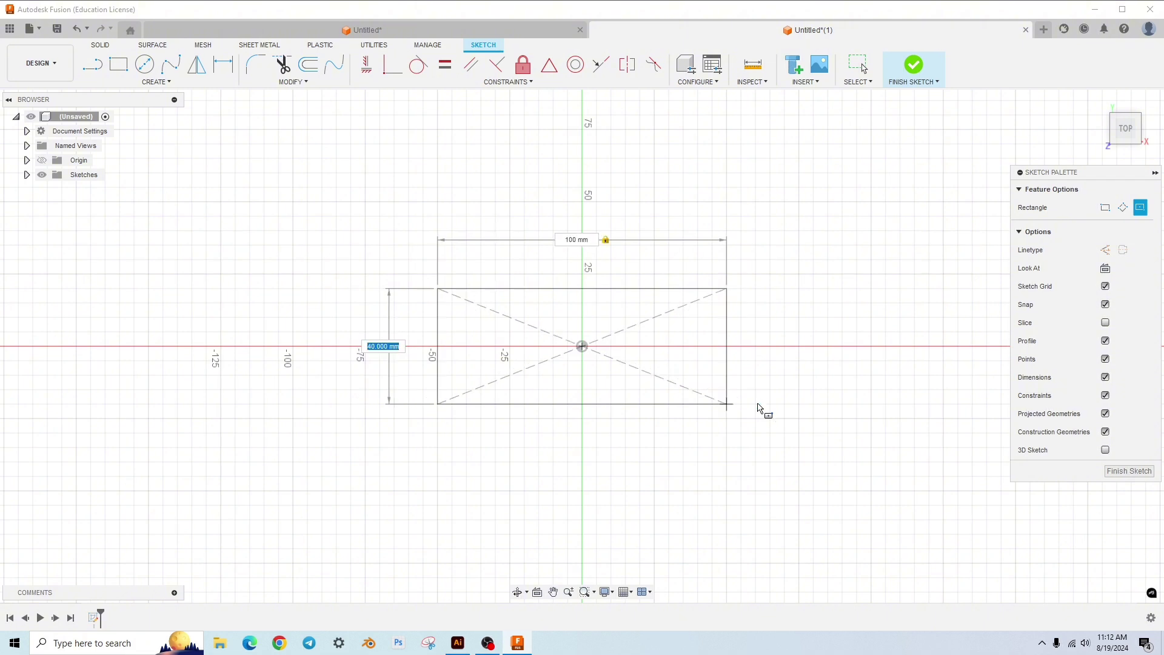
text(50)
key(Return)
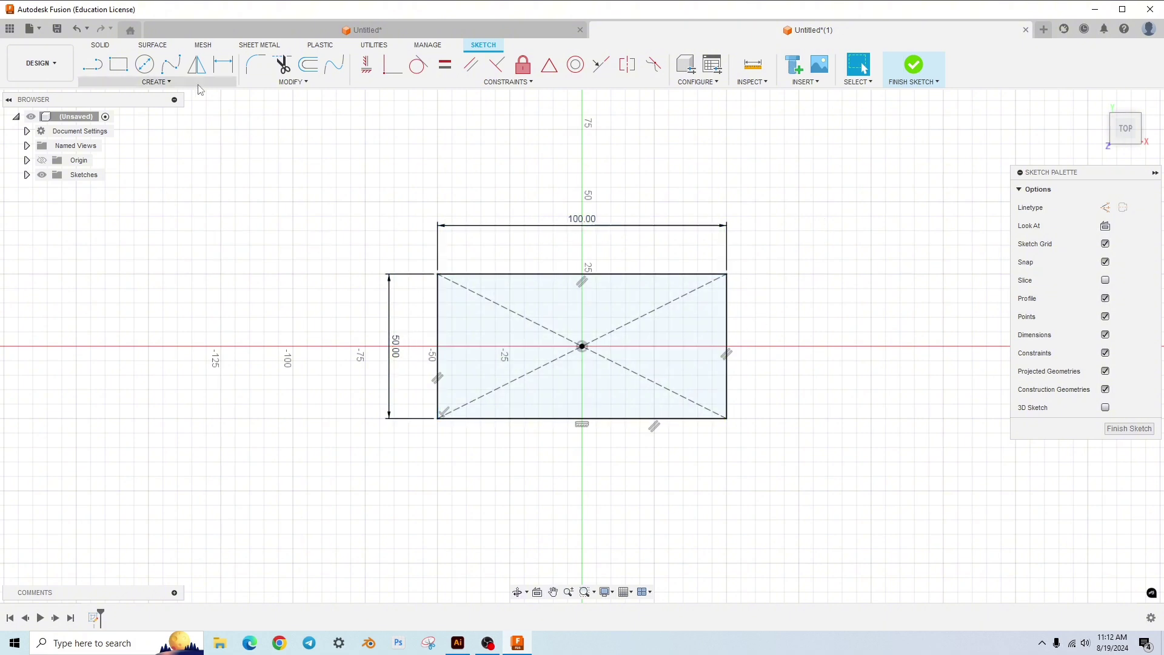
Step: Add a sketch text box spanning the rectangle corner to corner and enter '2024'
click(169, 82)
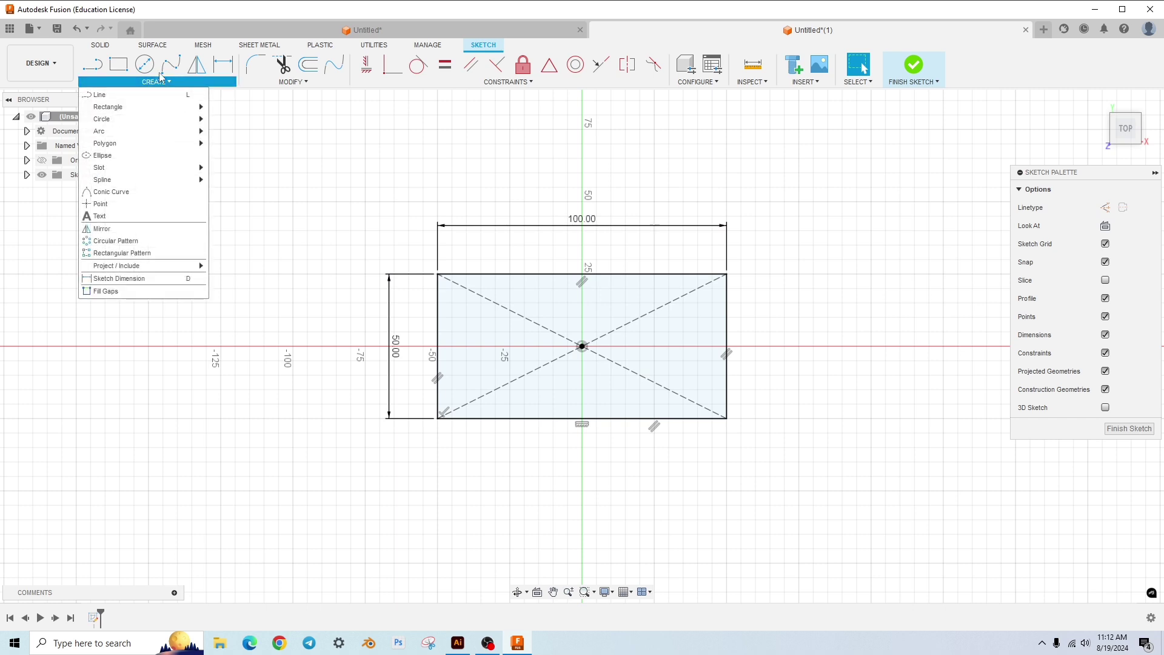
click(120, 216)
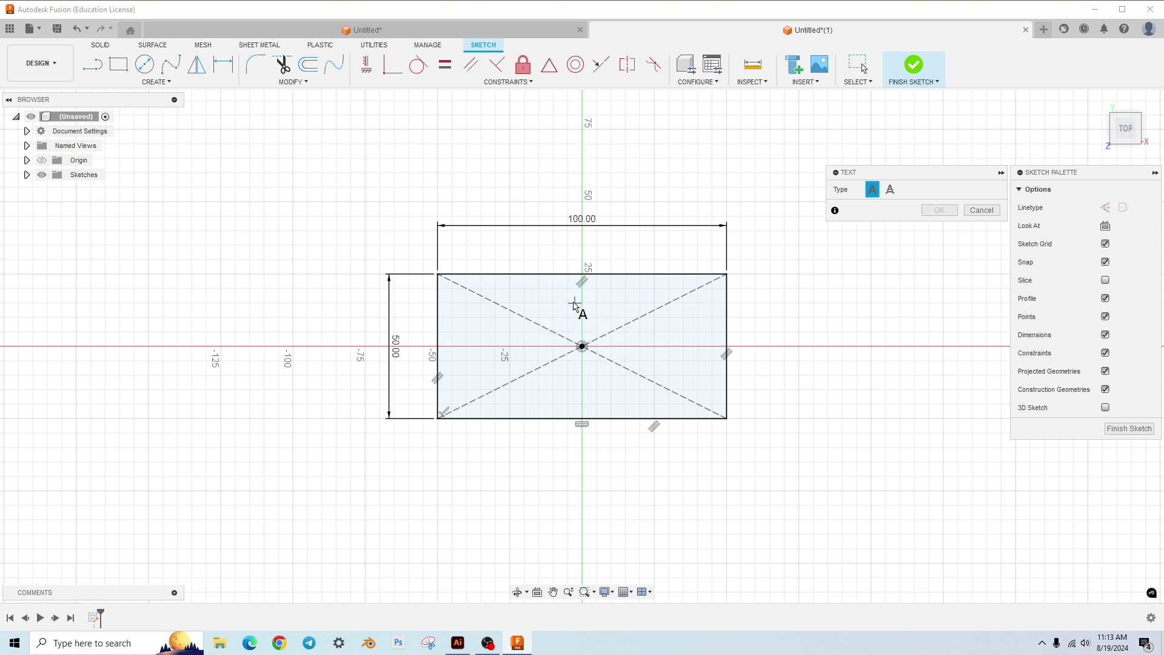
click(439, 276)
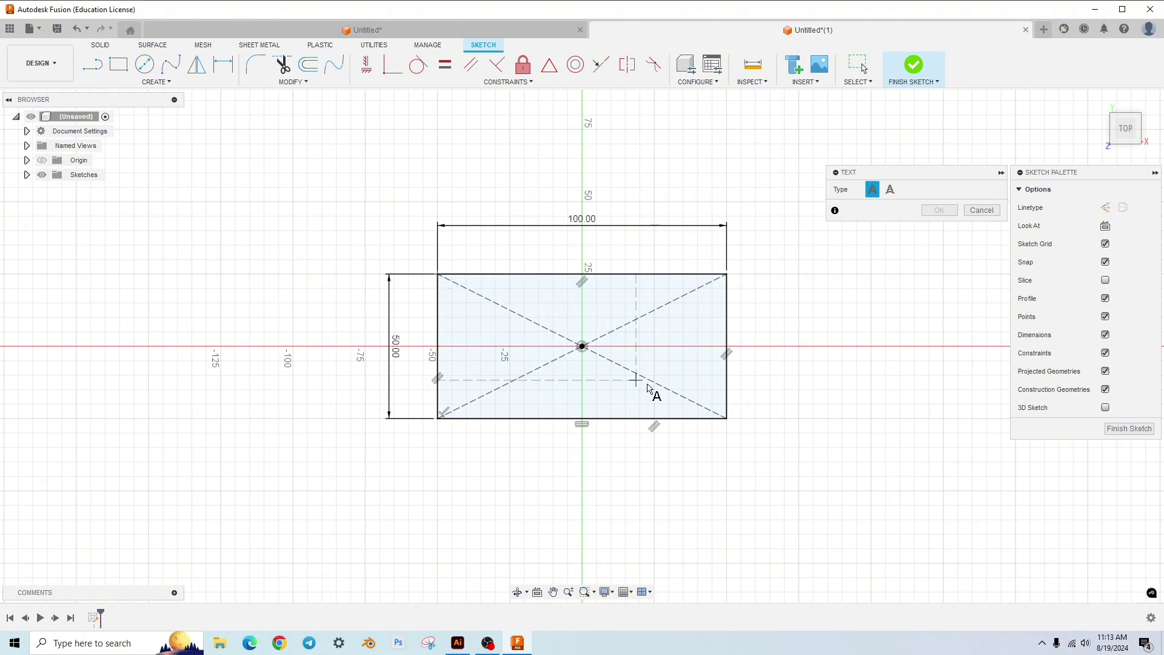
click(727, 418)
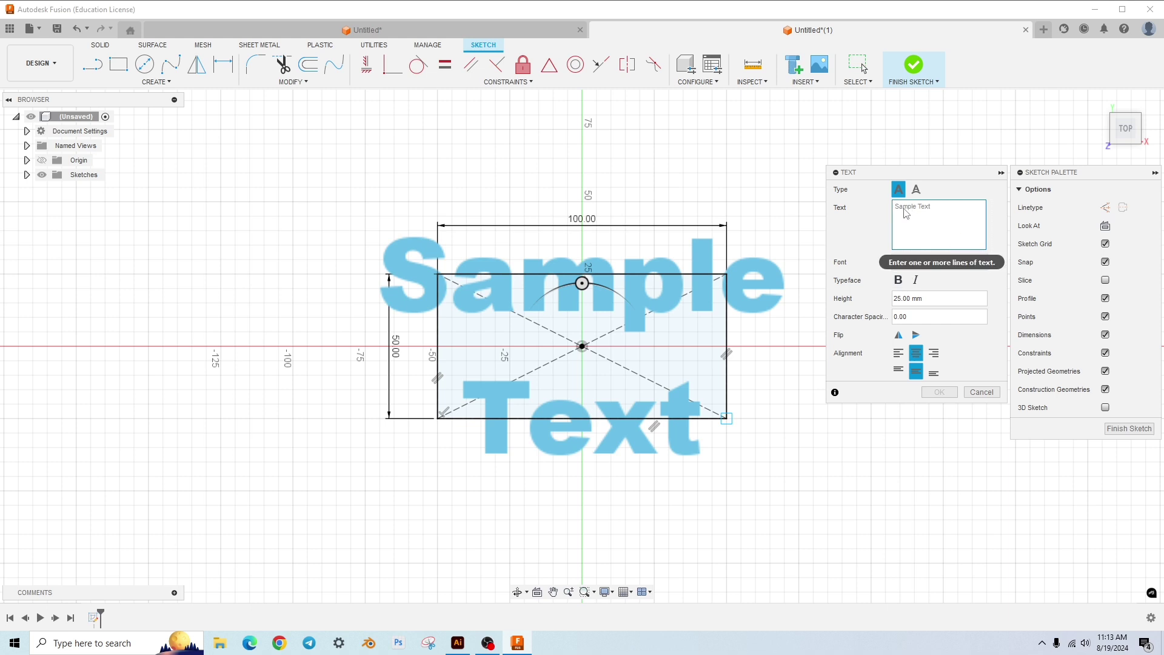
text(2024)
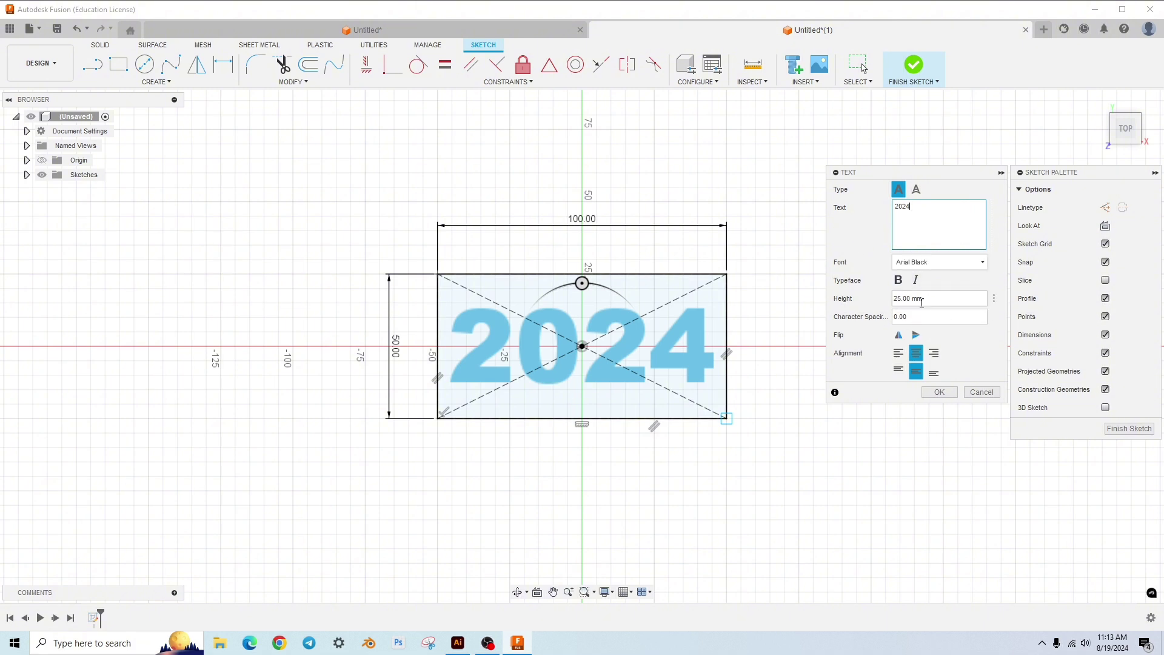
Step: Set the text alignment to middle-centre within the rectangle
click(899, 357)
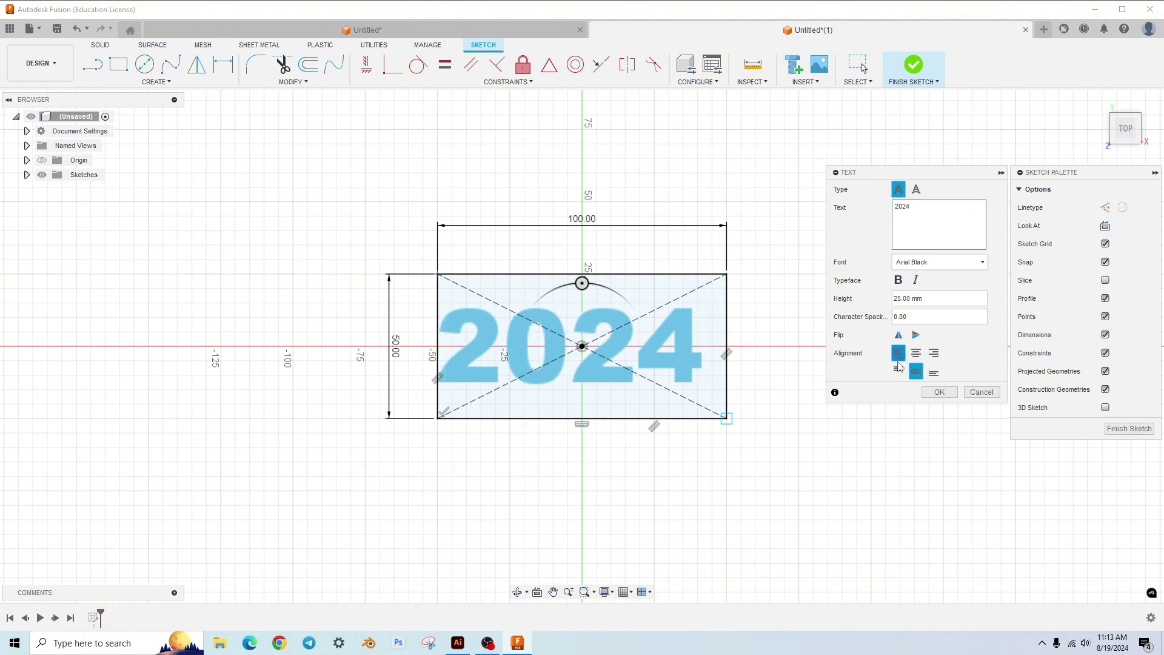
click(898, 371)
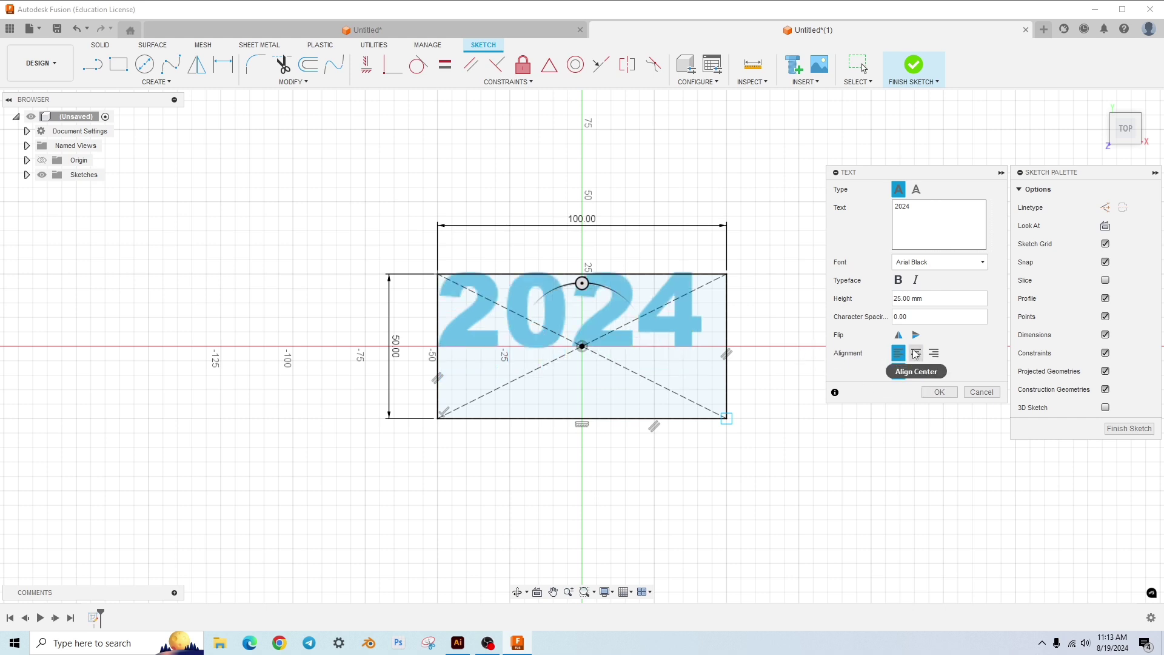
click(916, 207)
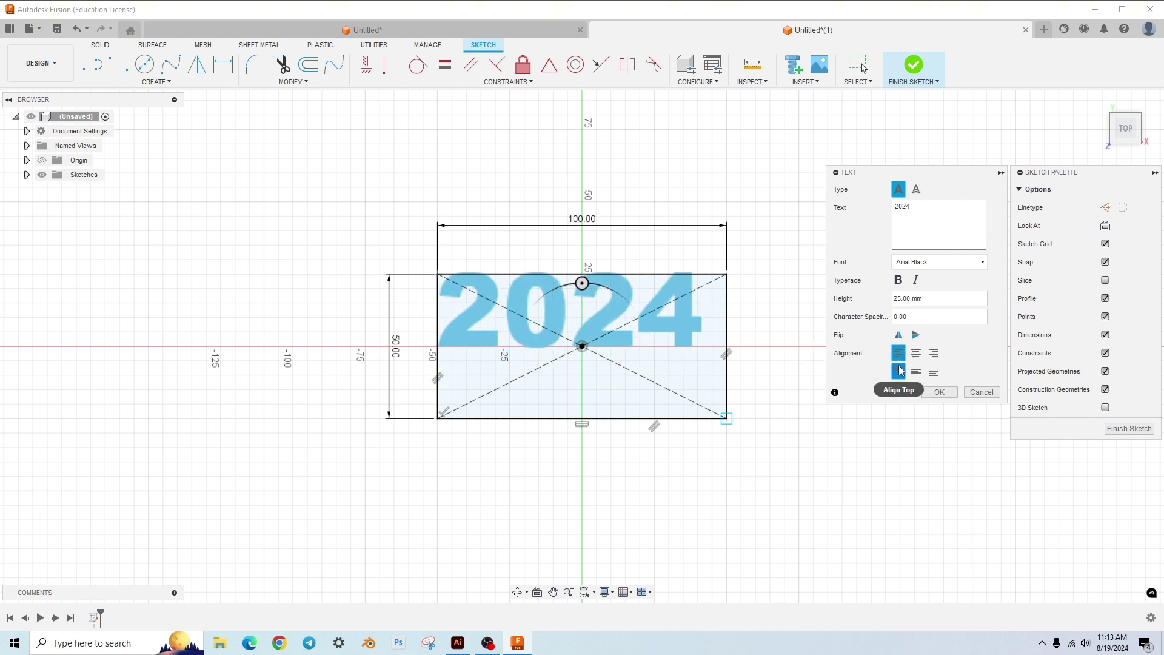
click(934, 355)
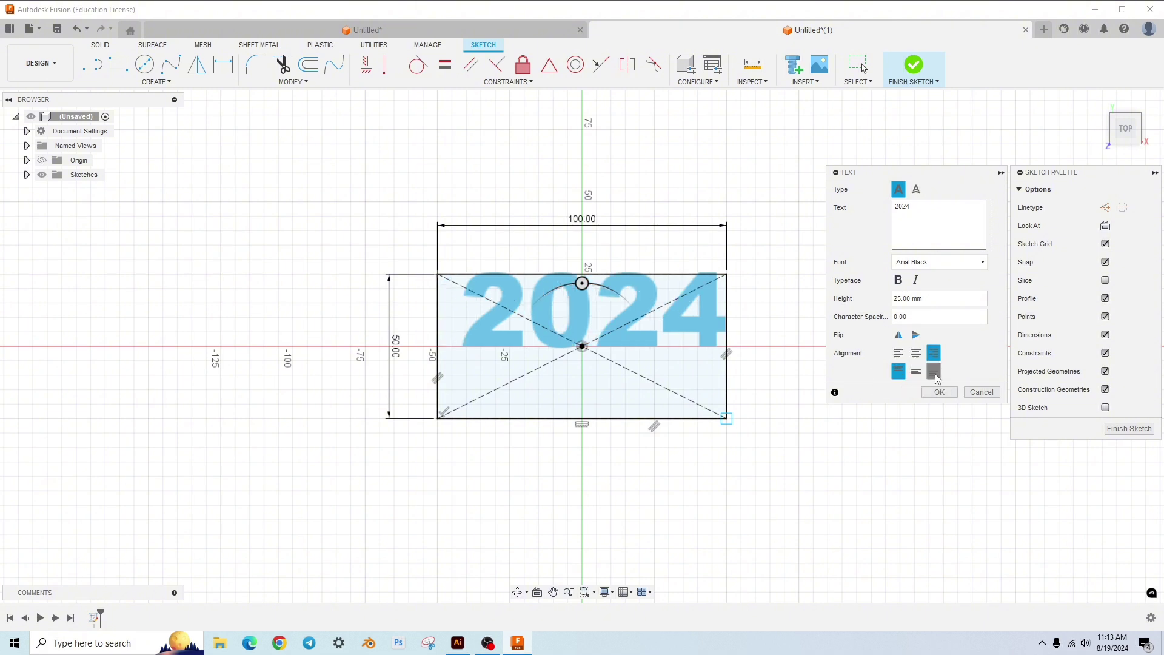
click(934, 370)
click(916, 354)
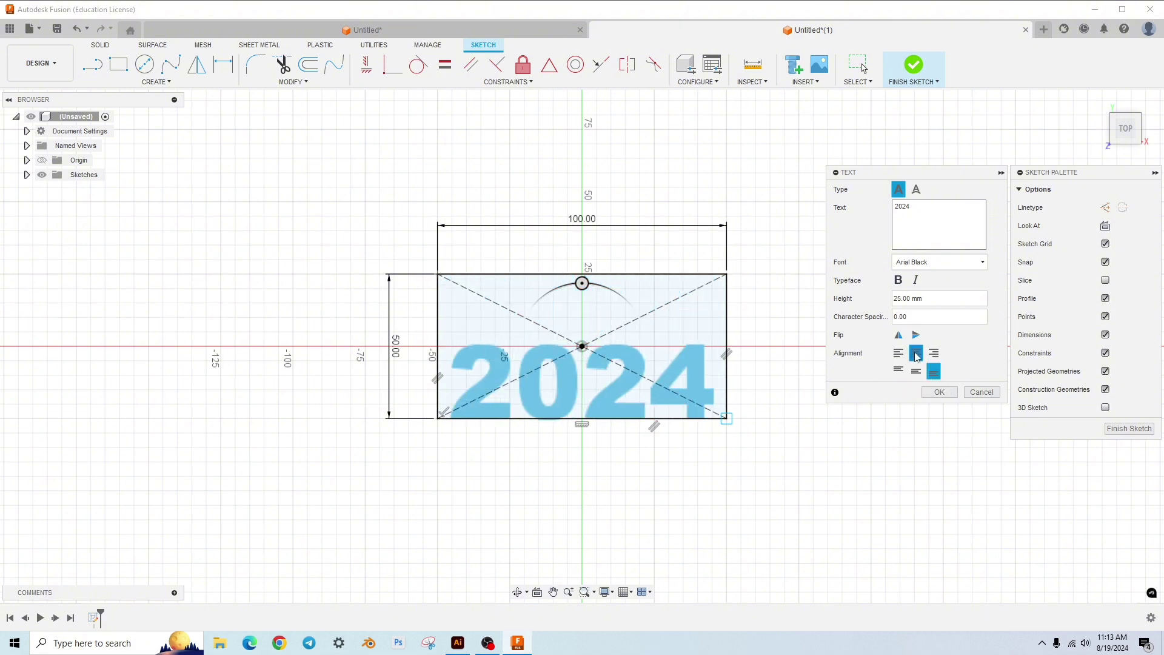
click(916, 371)
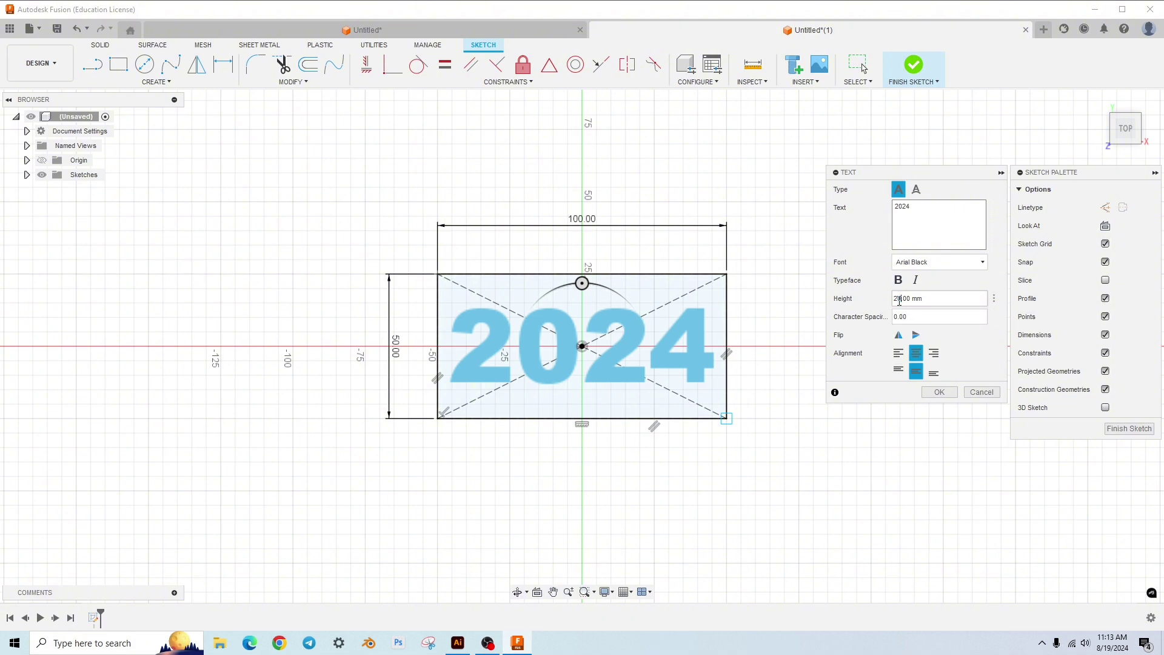
Step: Set the font to Arial Black and the height to 23 mm, then confirm the text
scroll(900, 300, down, 5)
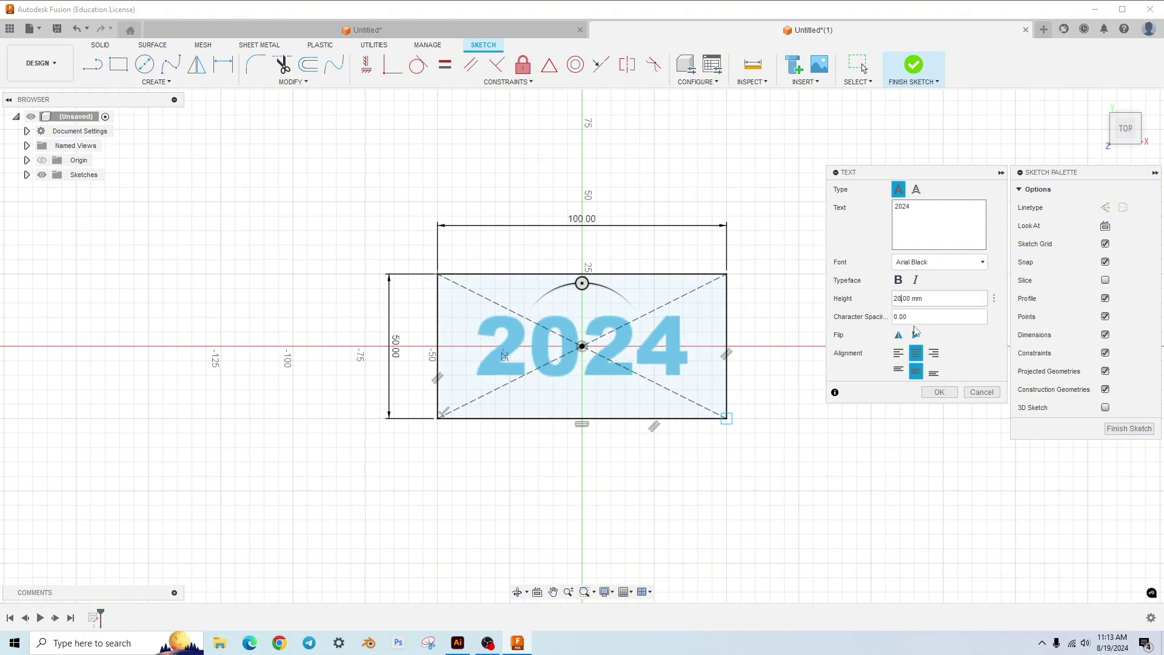
text(2)
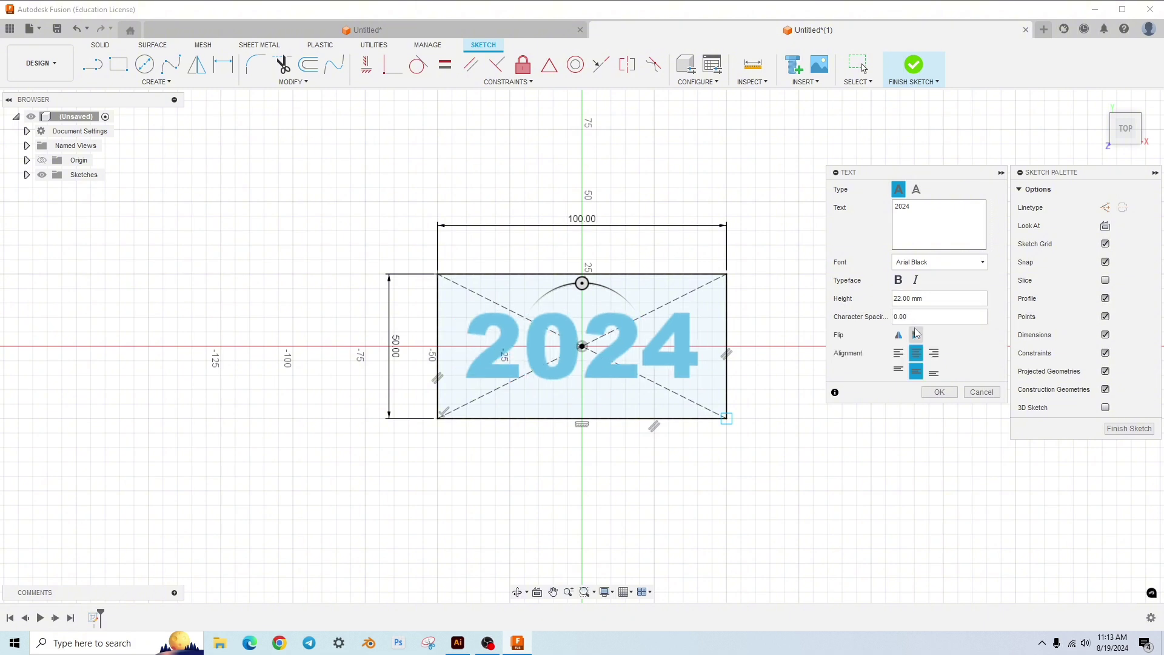
click(983, 262)
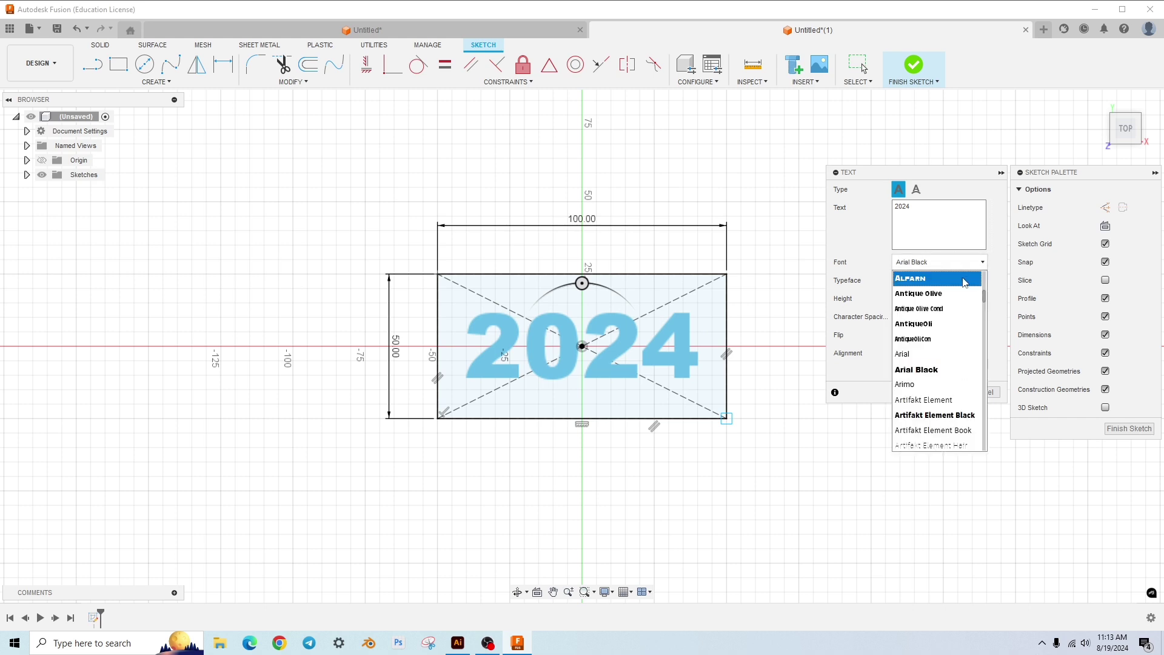
click(964, 283)
click(981, 262)
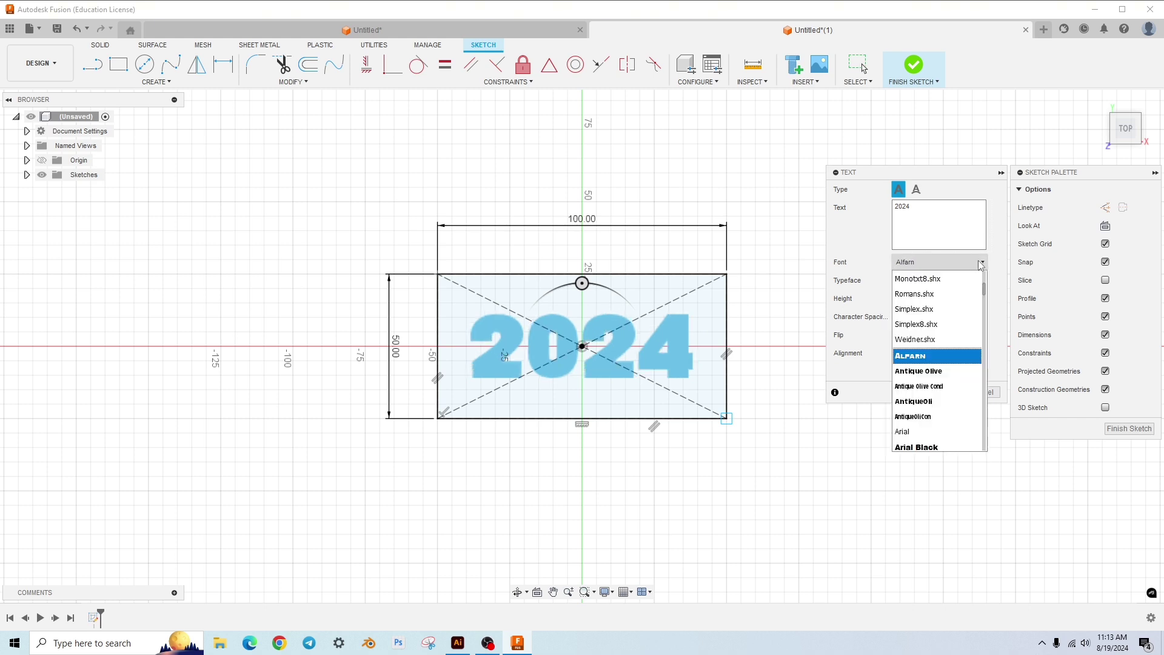
scroll(960, 322, up, 4)
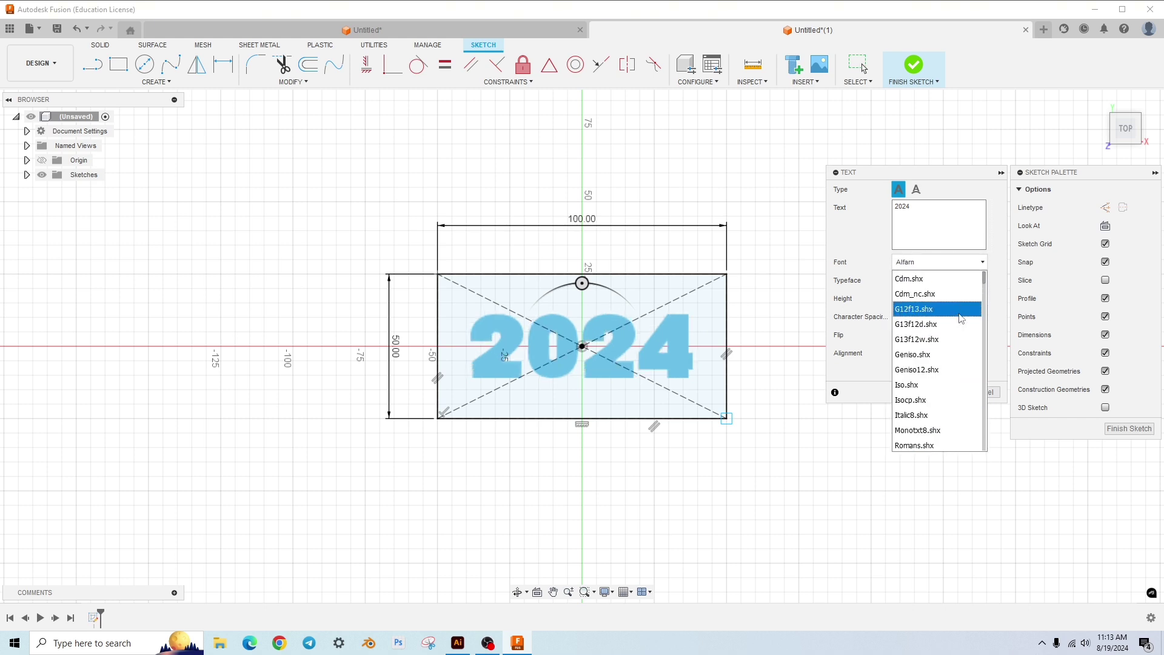
scroll(961, 319, down, 3)
scroll(961, 319, down, 1)
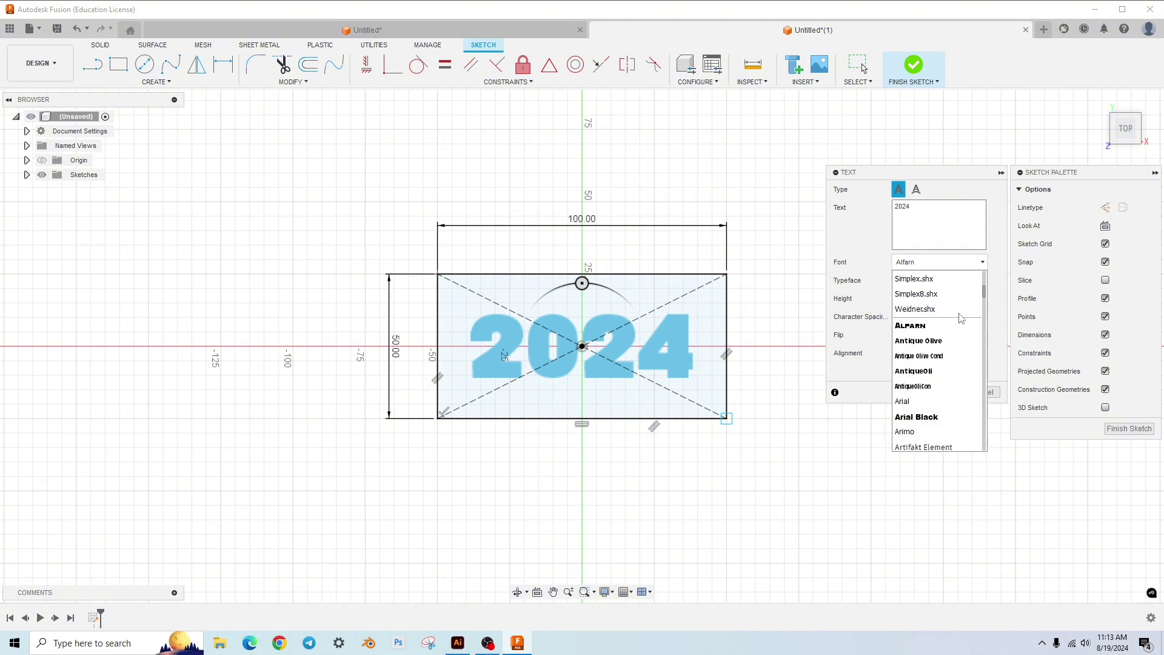
click(946, 401)
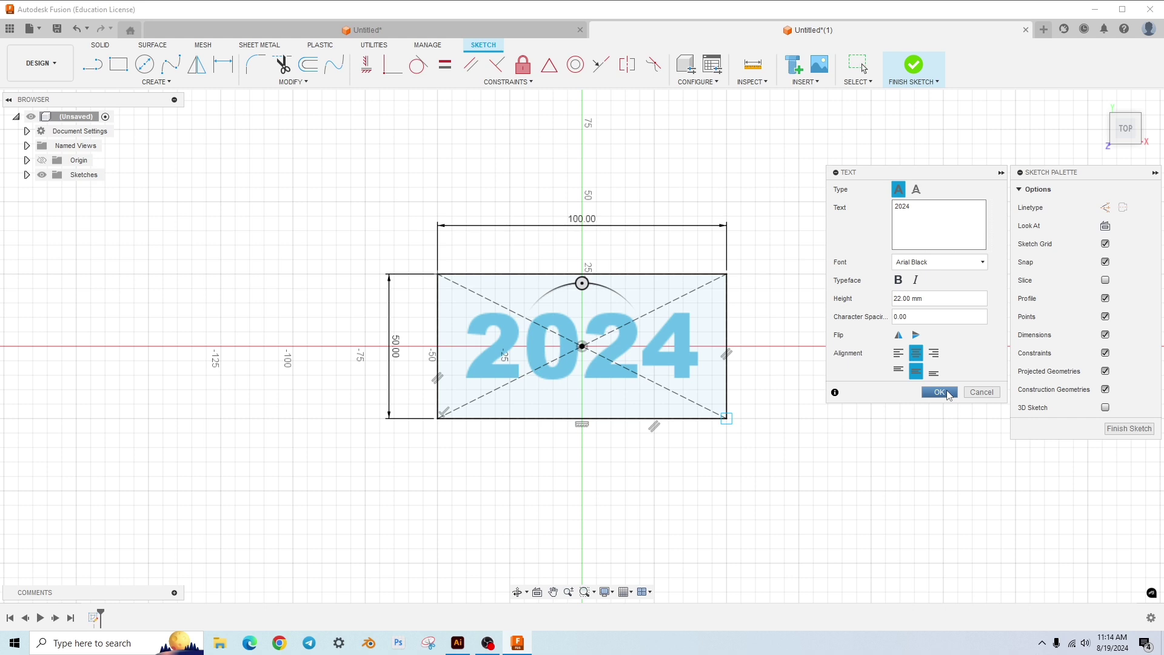
click(901, 297)
drag(901, 298, 899, 300)
click(939, 392)
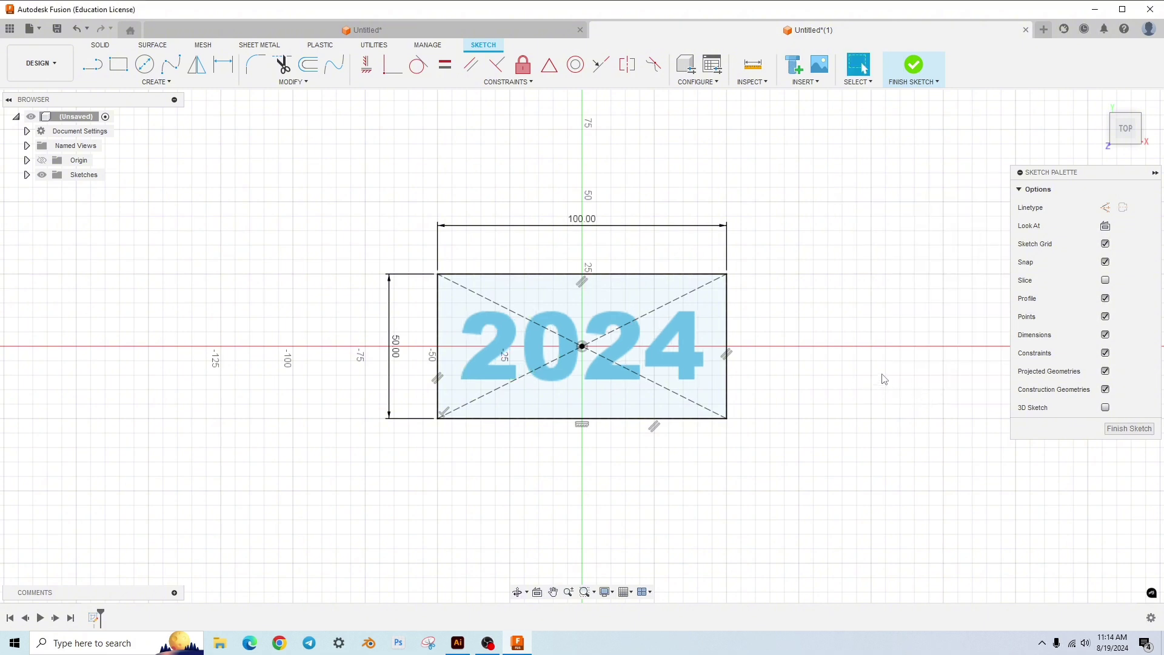
click(907, 64)
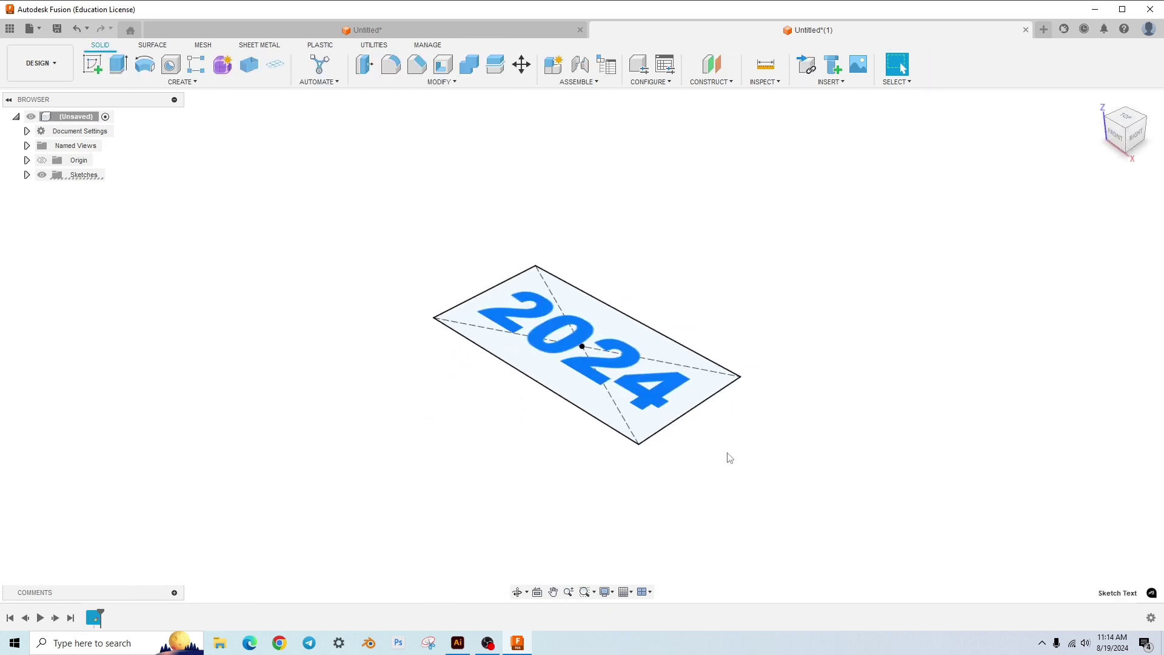
shift+middle_drag(728, 457, 770, 483)
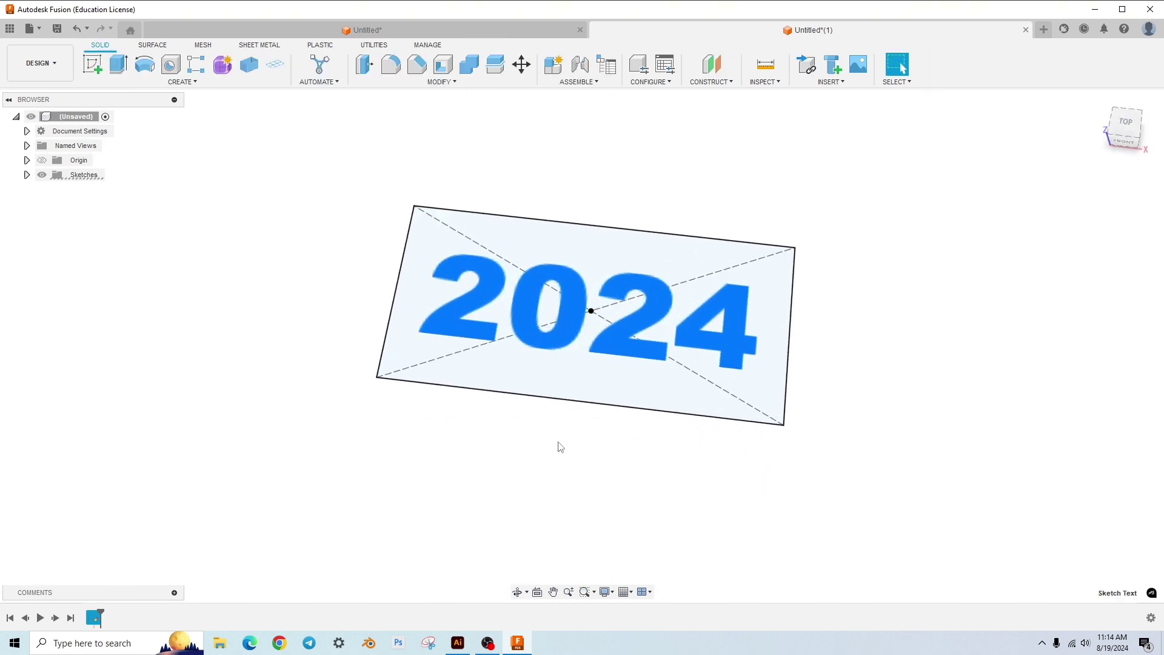
mouse_move(402, 390)
shift+middle_down()
mouse_move(388, 439)
mouse_move(388, 409)
mouse_move(367, 405)
mouse_move(371, 362)
mouse_move(351, 369)
shift+middle_up()
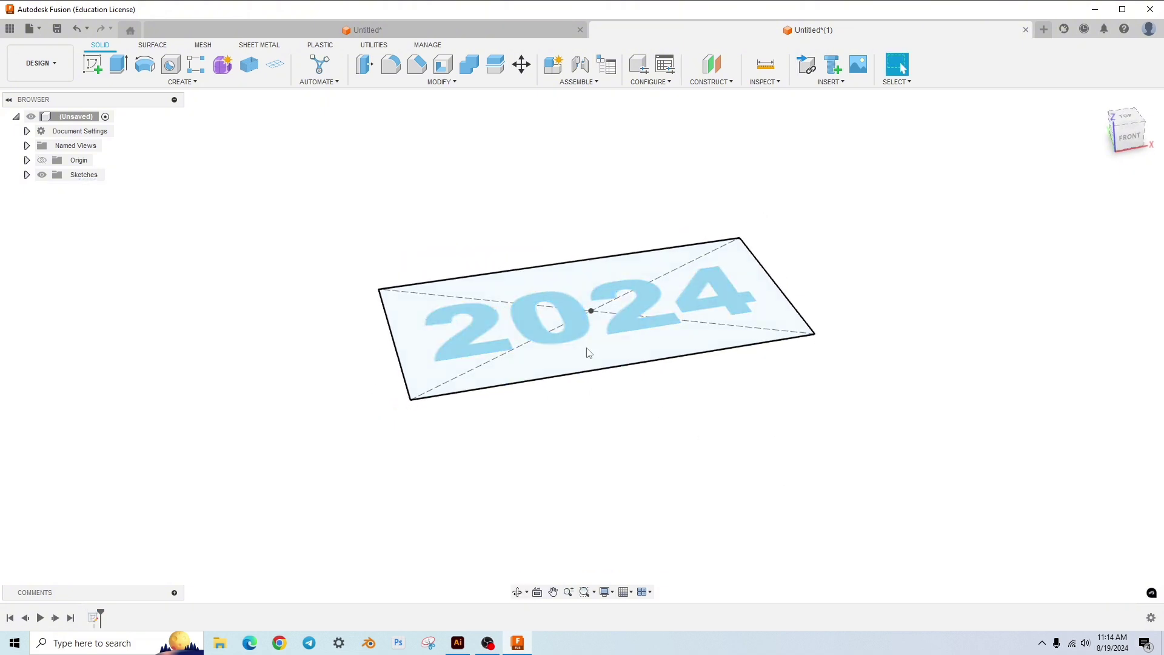
mouse_move(802, 500)
shift+middle_down()
mouse_move(758, 511)
mouse_move(570, 338)
shift+middle_up()
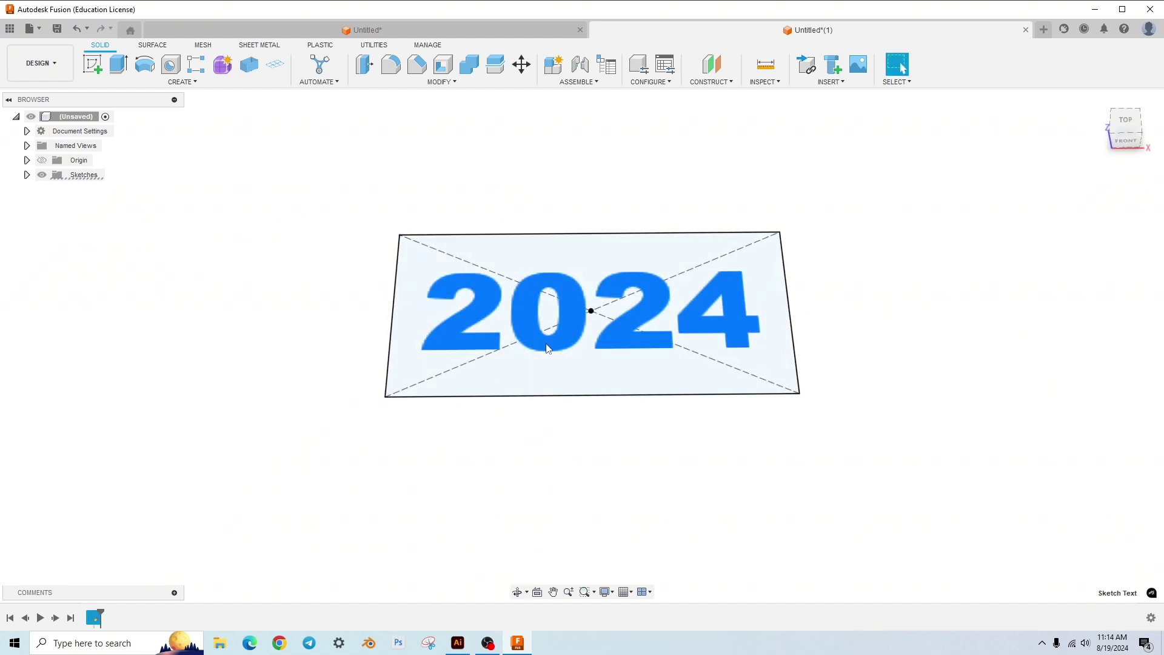
shift+middle_drag(322, 358, 327, 317)
mouse_move(328, 358)
shift+middle_down()
mouse_move(333, 313)
mouse_move(337, 351)
shift+middle_up()
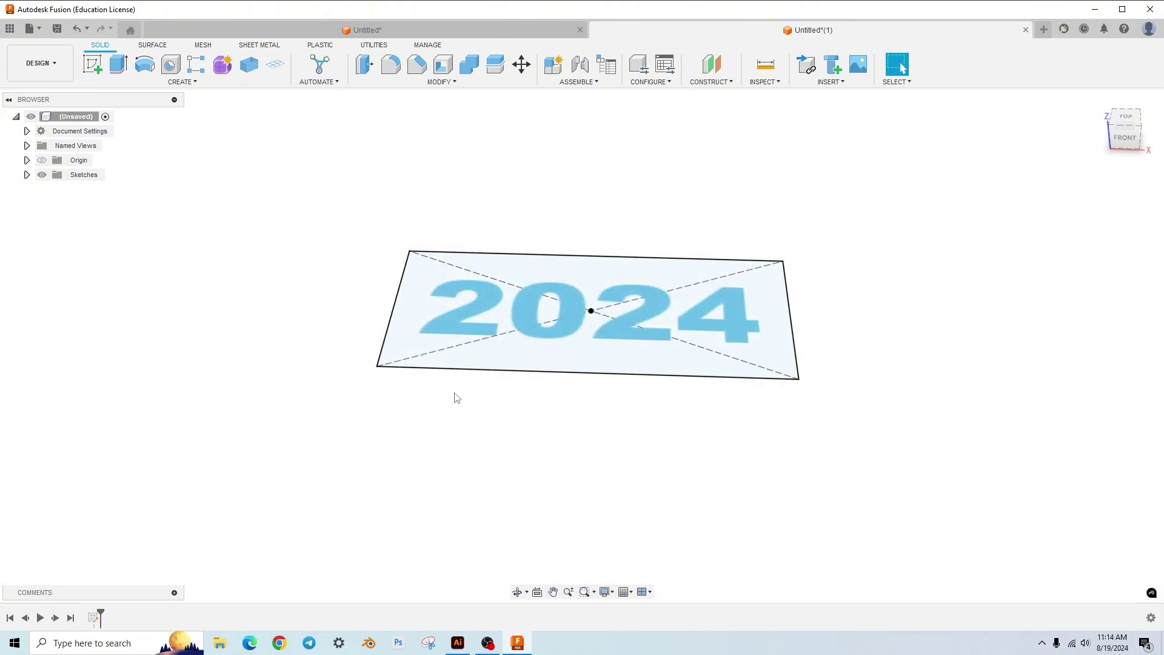
click(484, 310)
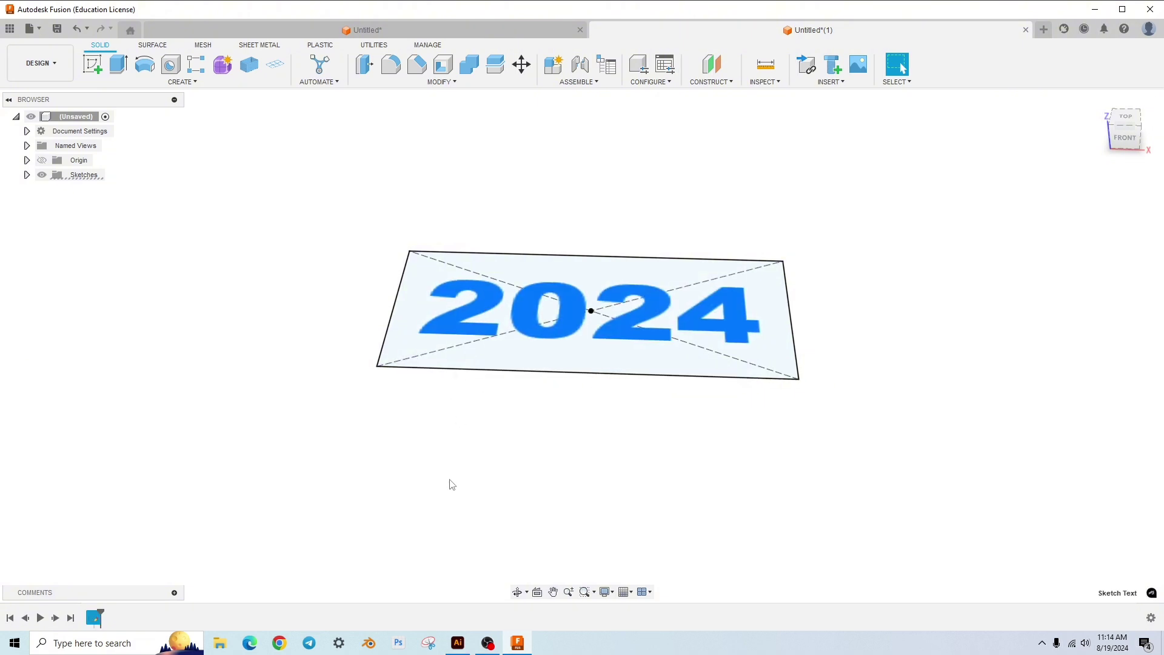
Step: Preview a 10 mm extrusion of the 2024 text with a 5° taper, which reports failed profiles
key(e)
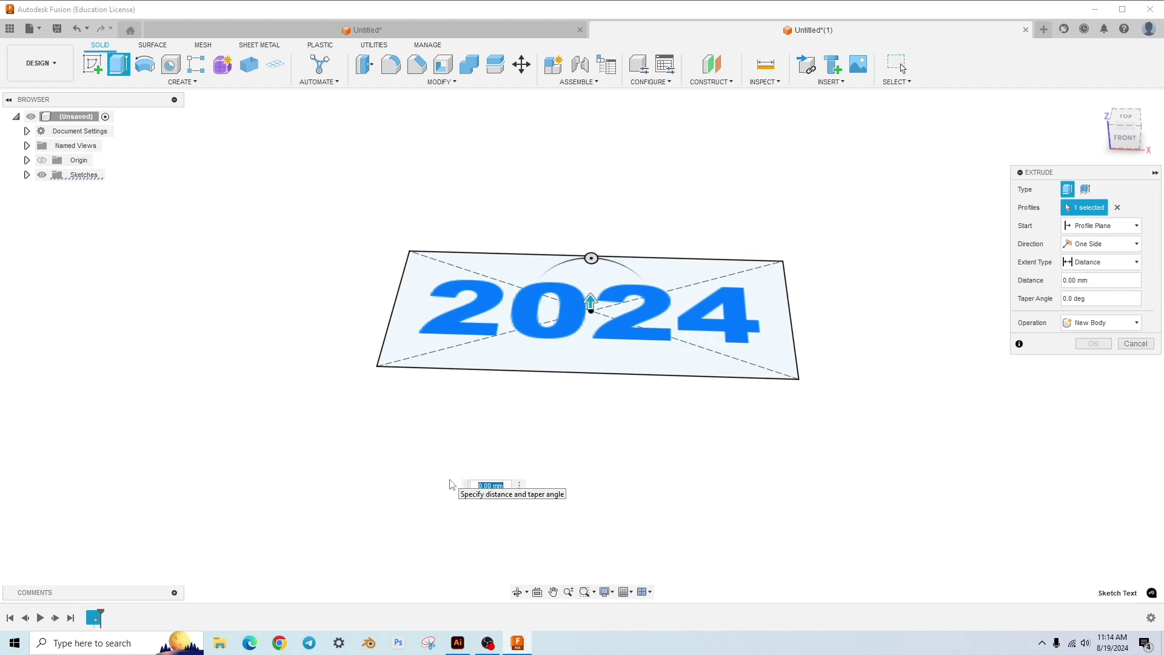
text(10)
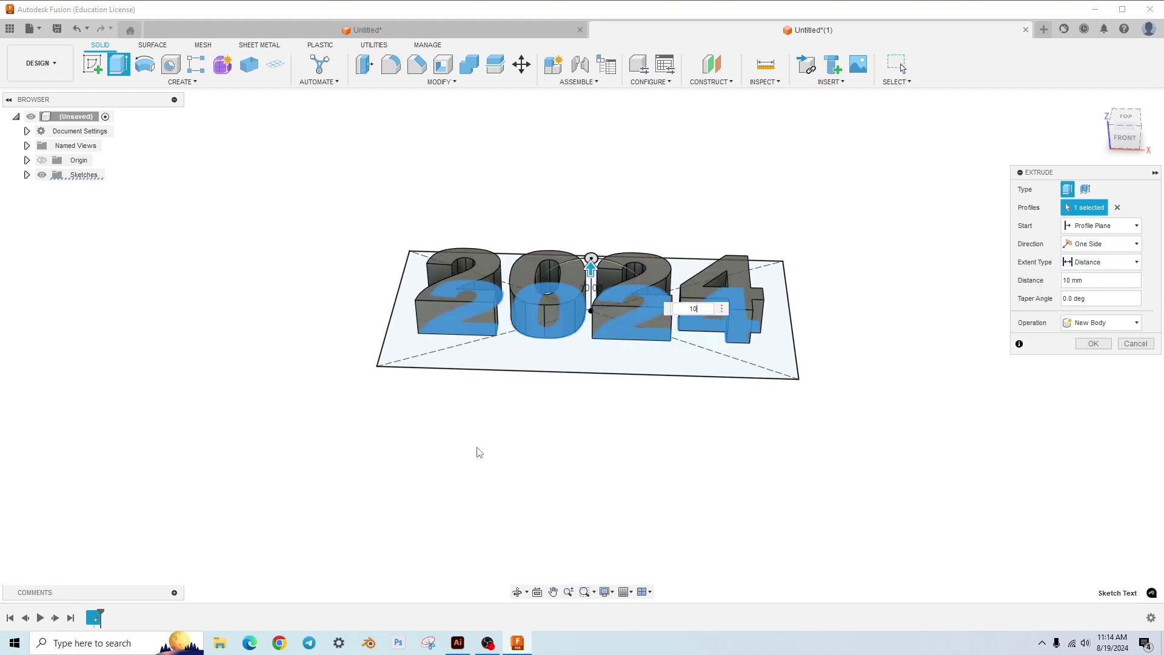
middle_drag(532, 434, 535, 455)
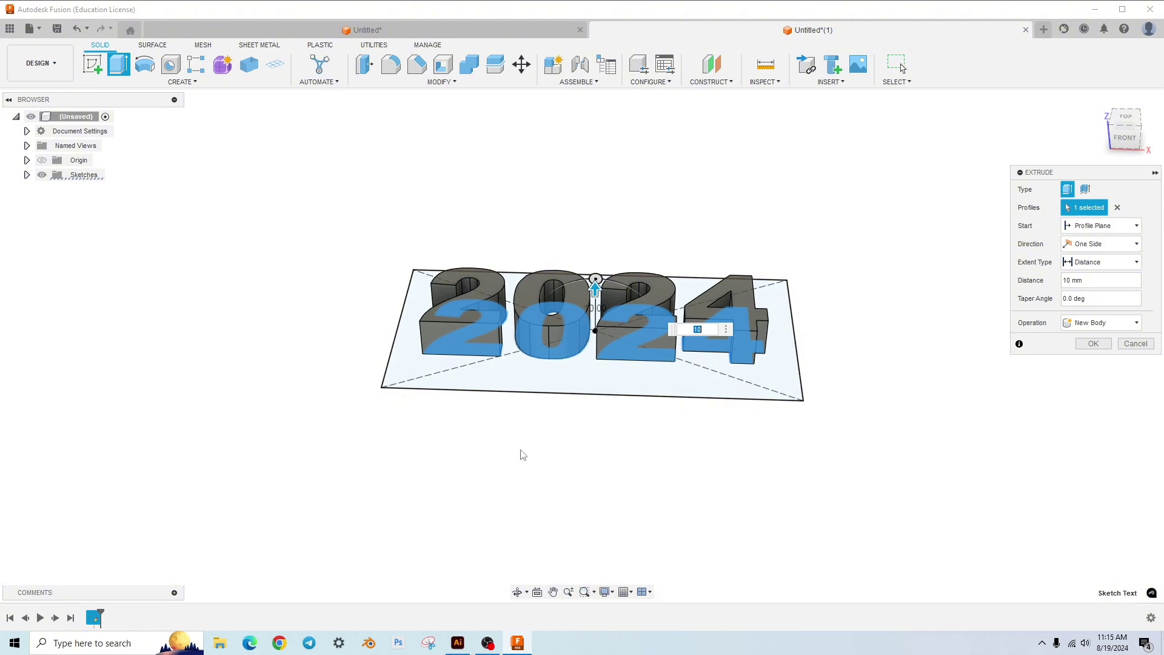
shift+middle_drag(551, 402, 597, 423)
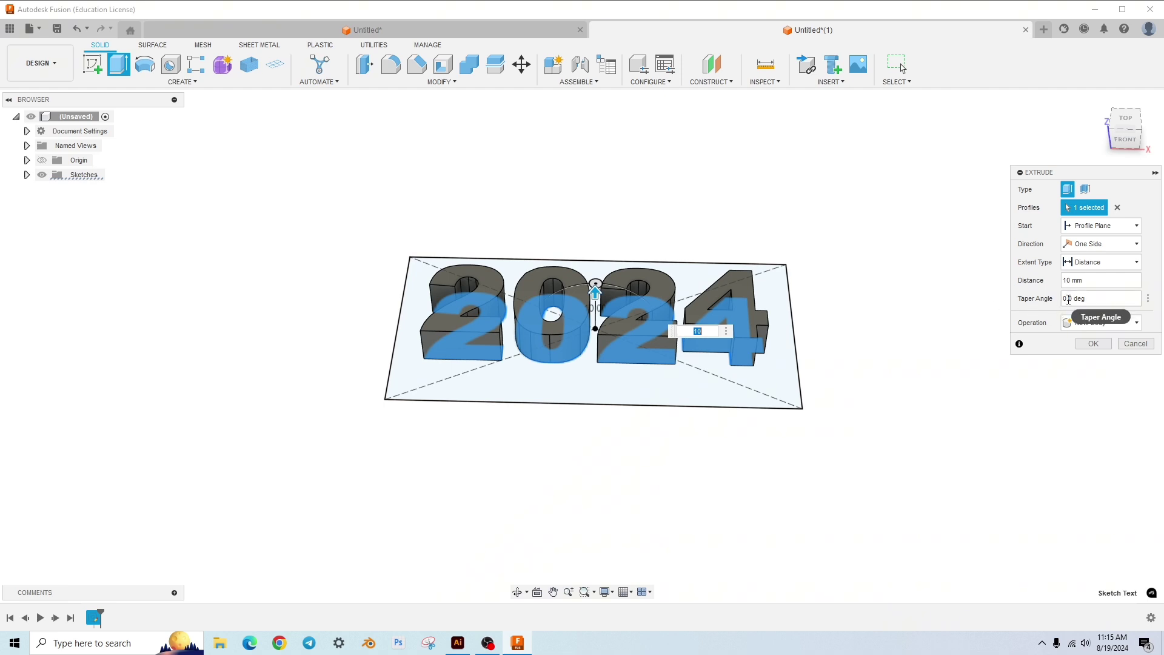
click(1064, 299)
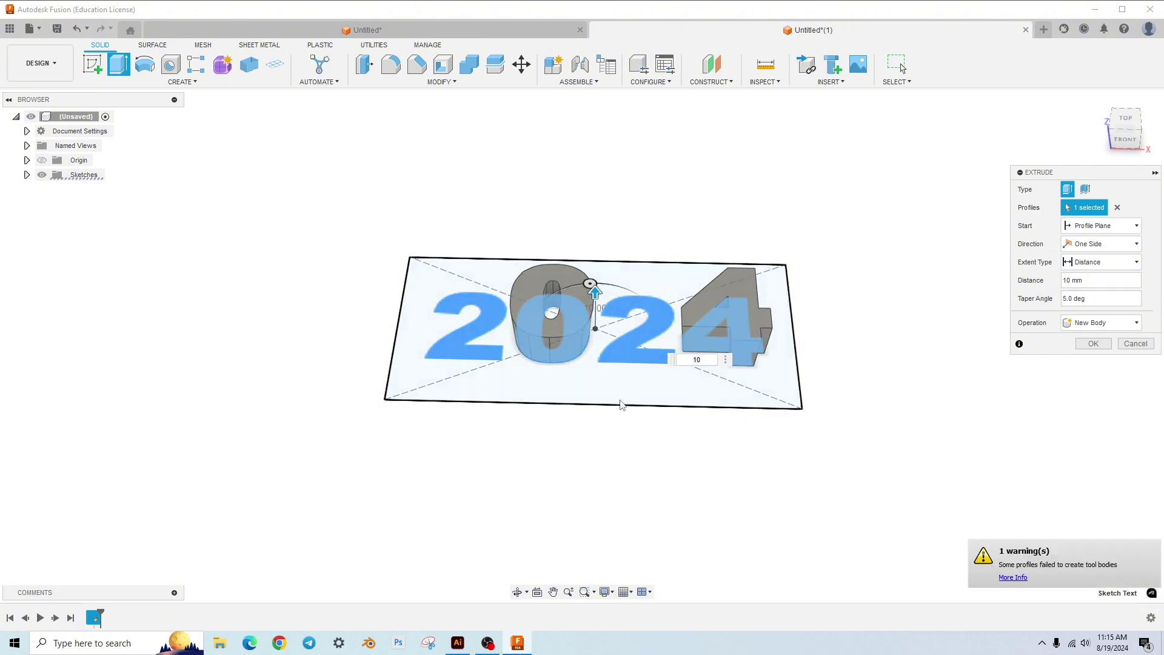
shift+middle_drag(615, 436, 616, 408)
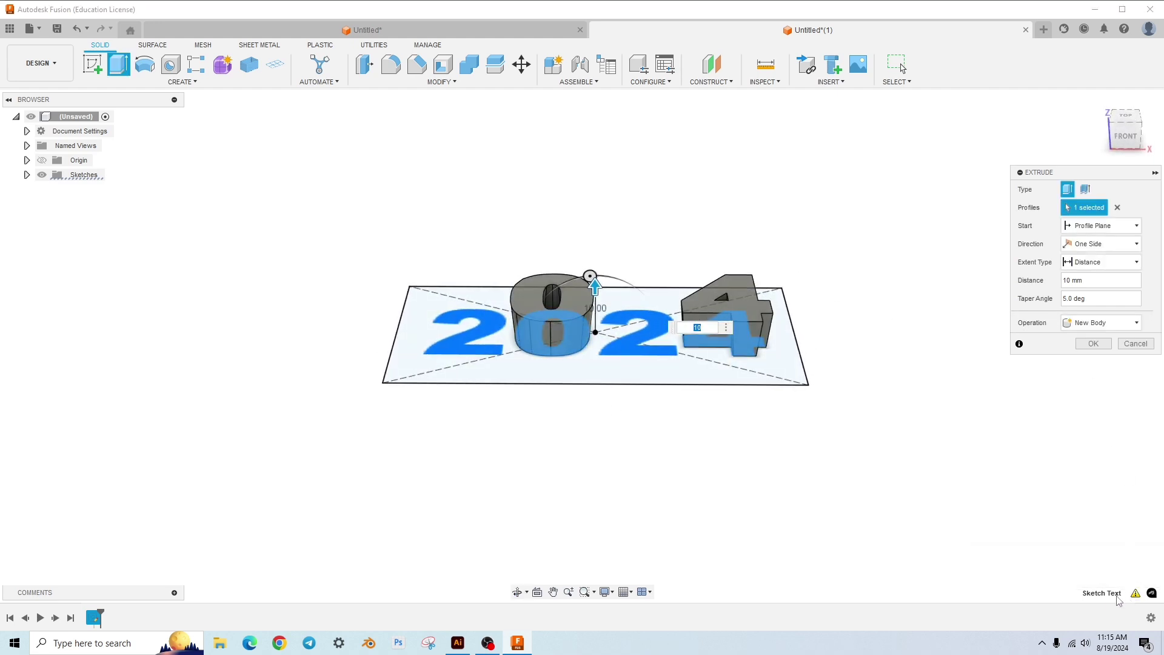
click(1136, 594)
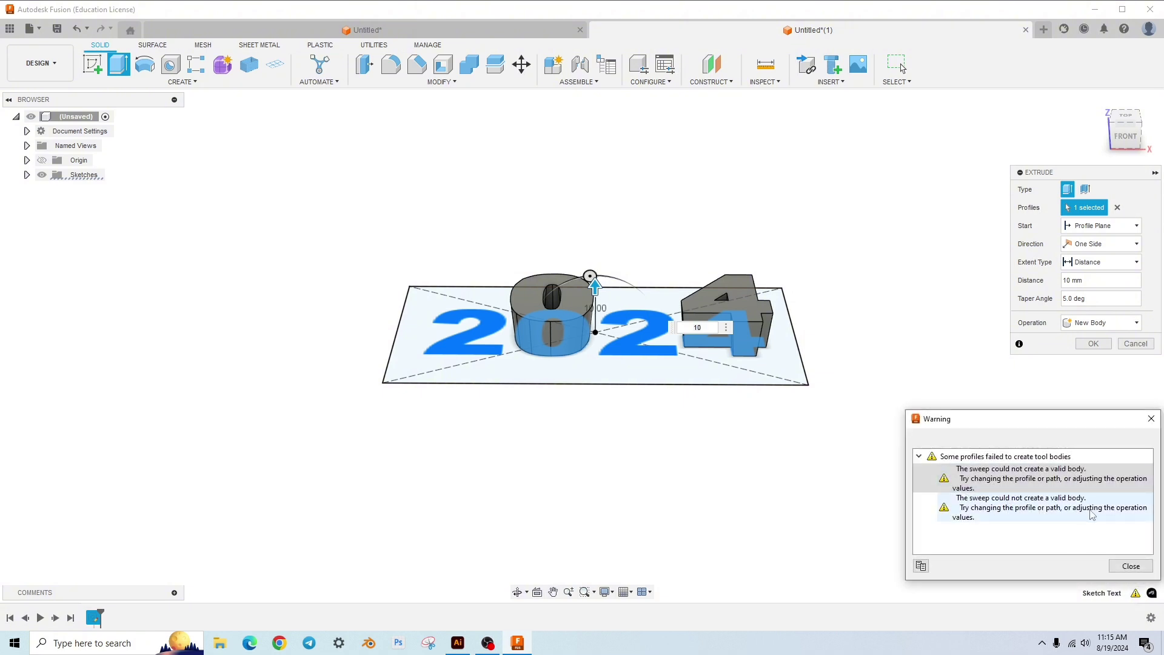
click(1131, 566)
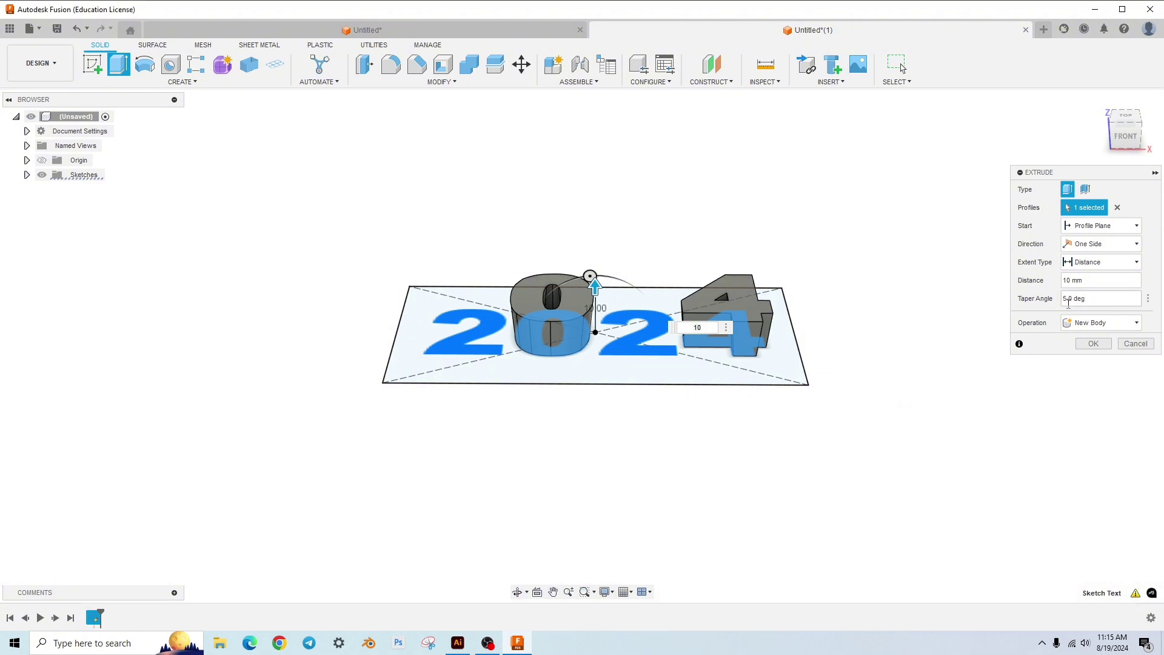
Step: Retry the taper at 4° and then 10°; only the 4 extrudes successfully
click(1067, 299)
text(4)
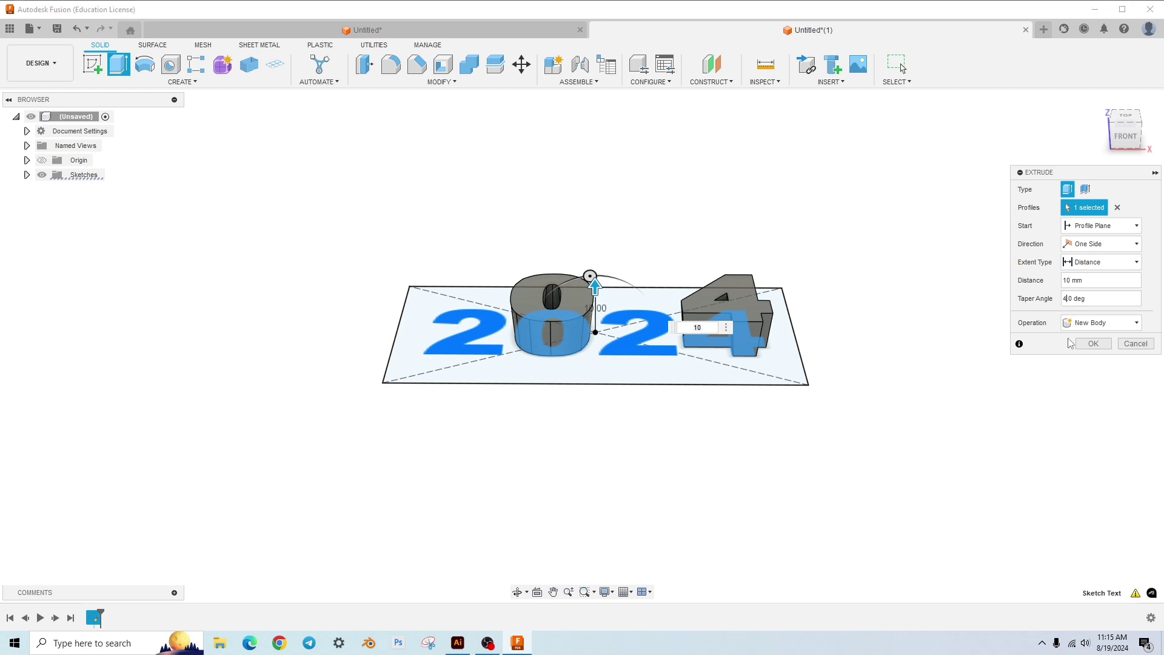
text(.)
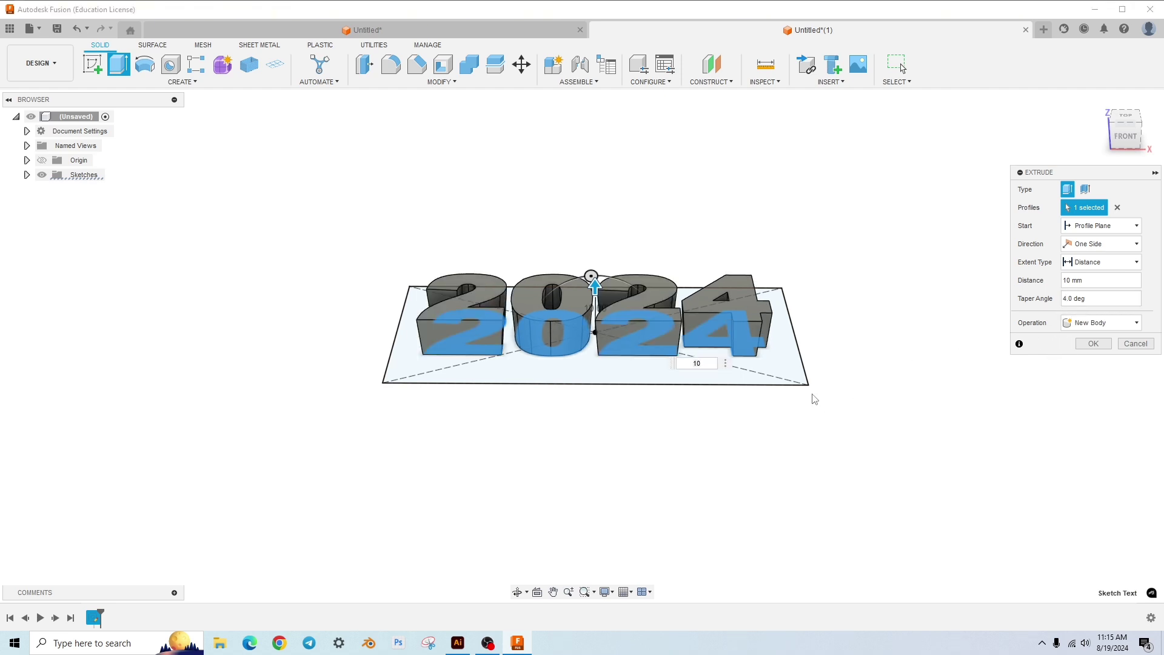
mouse_move(720, 445)
shift+middle_down()
mouse_move(727, 470)
mouse_move(621, 416)
mouse_move(580, 381)
mouse_move(591, 345)
mouse_move(564, 369)
mouse_move(579, 379)
shift+middle_up()
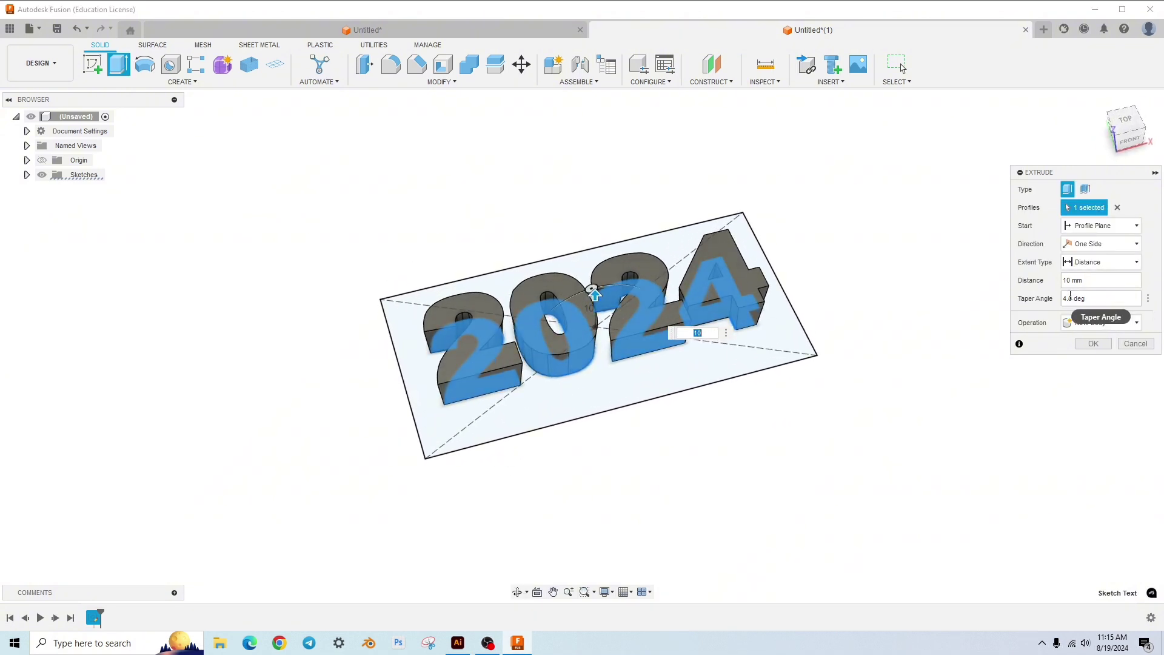
click(1065, 299)
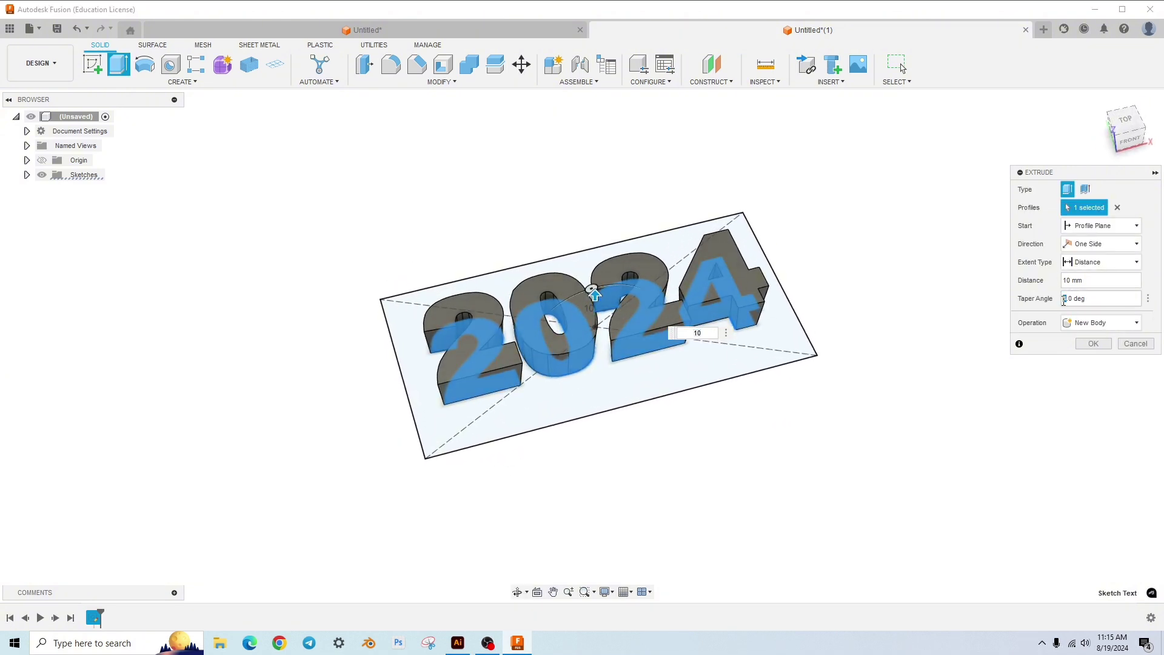
text(1)
shift+middle_drag(662, 333, 735, 376)
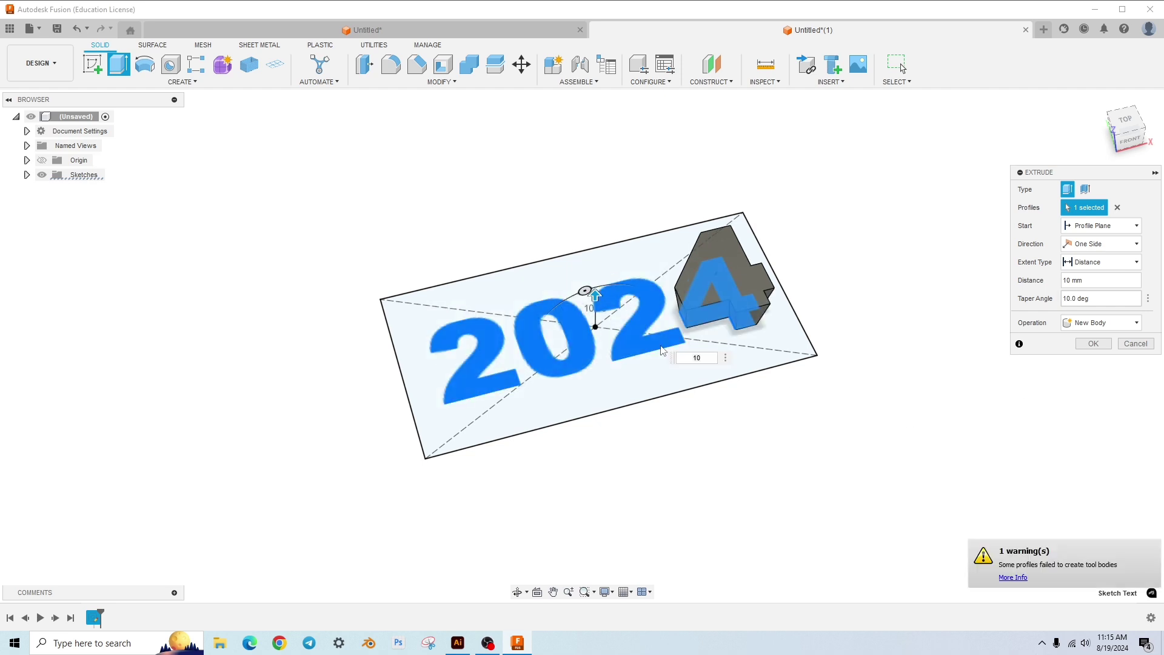
mouse_move(745, 429)
shift+middle_down()
mouse_move(738, 388)
mouse_move(754, 434)
shift+middle_up()
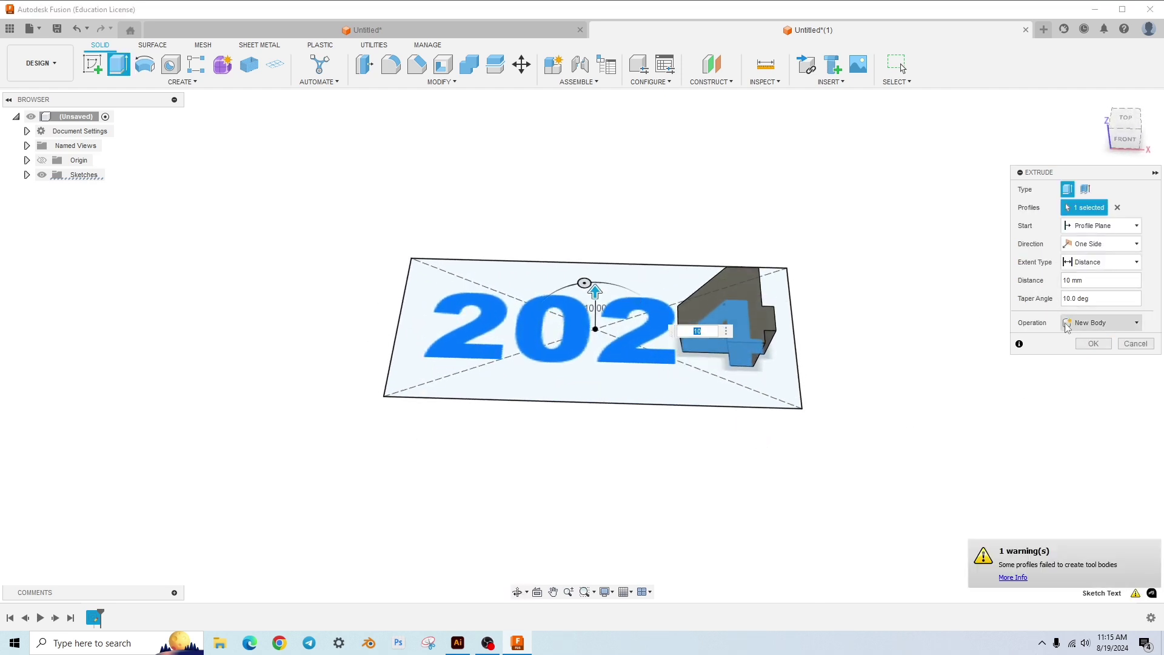
Step: Cancel the tapered extrude and extrude the 2024 text 0.2 mm untapered, creating four bodies
click(1134, 344)
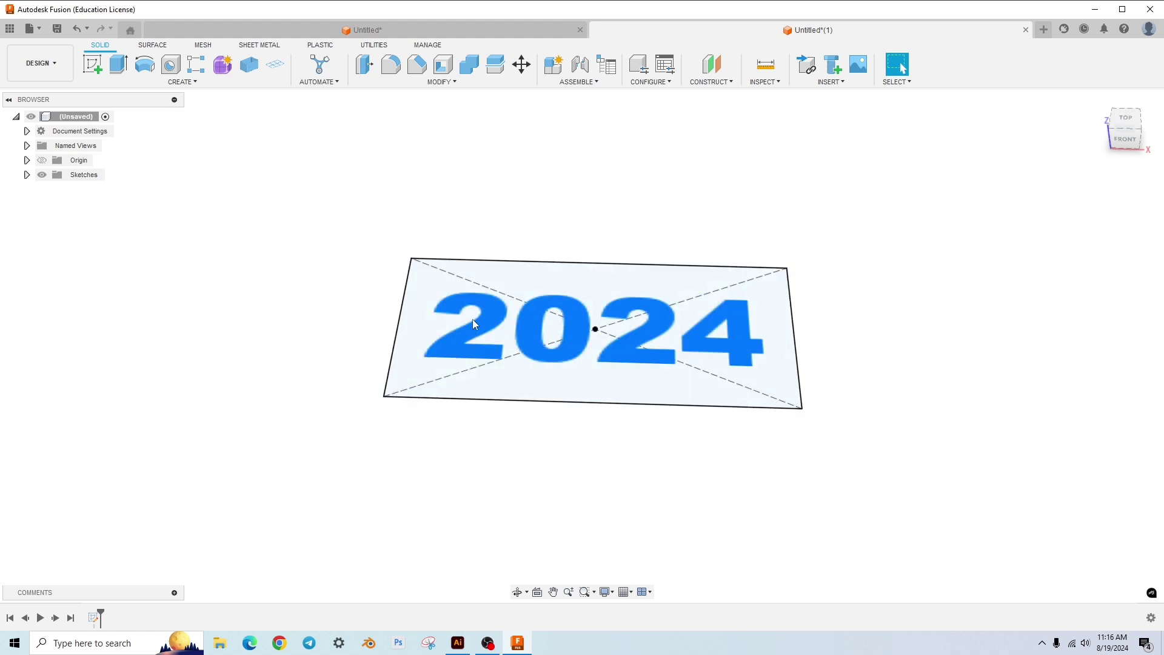
click(591, 330)
key(e)
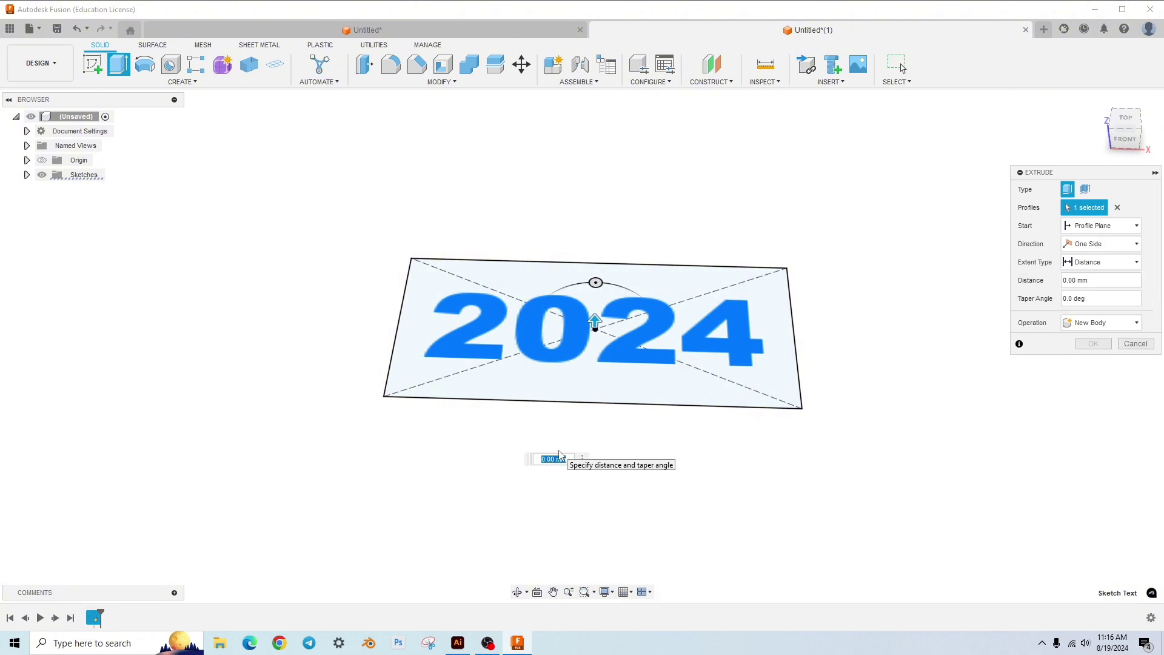
text(.2)
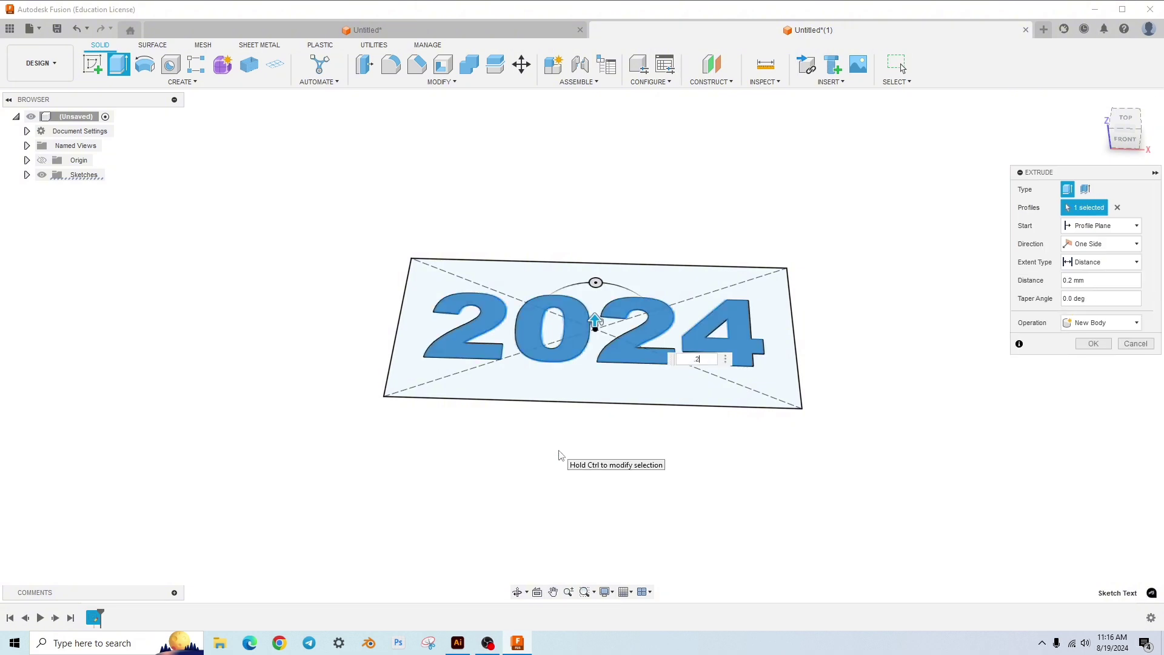
key(Return)
shift+middle_drag(571, 466, 499, 361)
scroll(498, 361, up, 6)
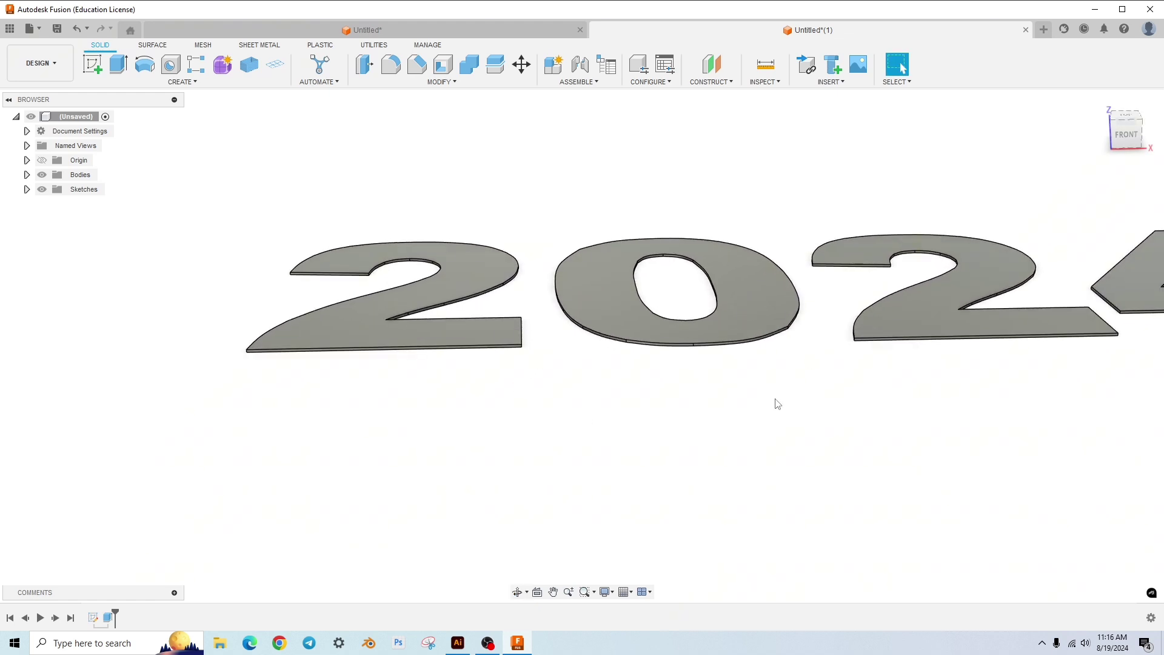
scroll(342, 436, down, 3)
click(28, 174)
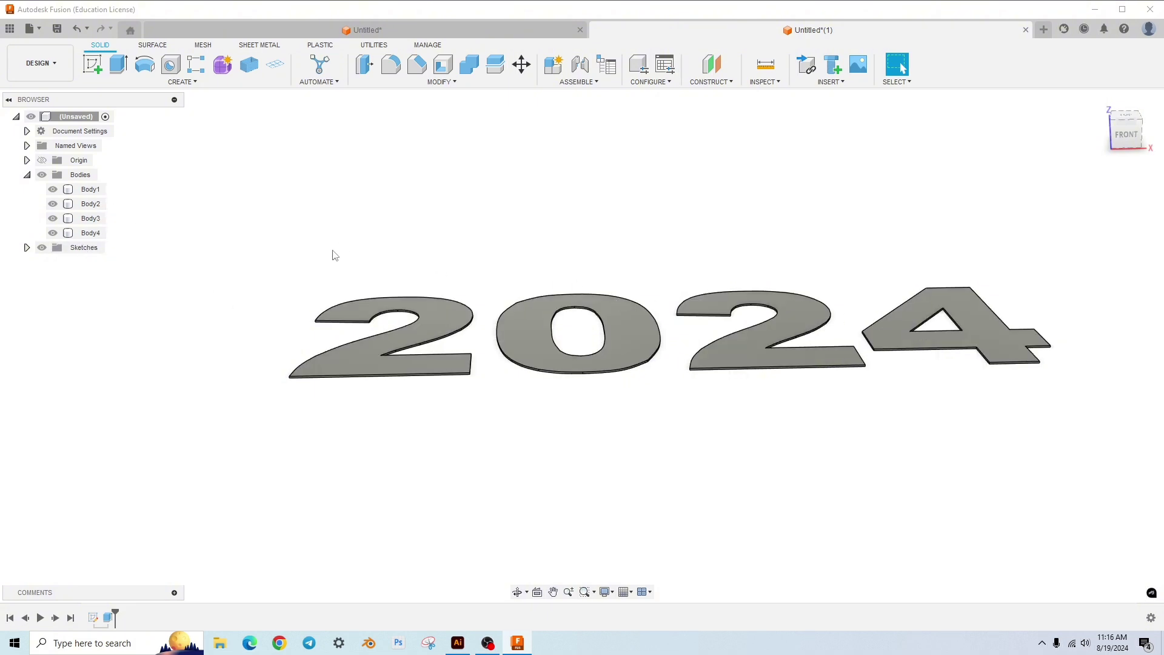
Step: Identify each digit body and rename them 0, 2, 4 and 2
click(53, 189)
click(53, 190)
click(91, 190)
click(94, 189)
text(0)
click(96, 205)
click(94, 206)
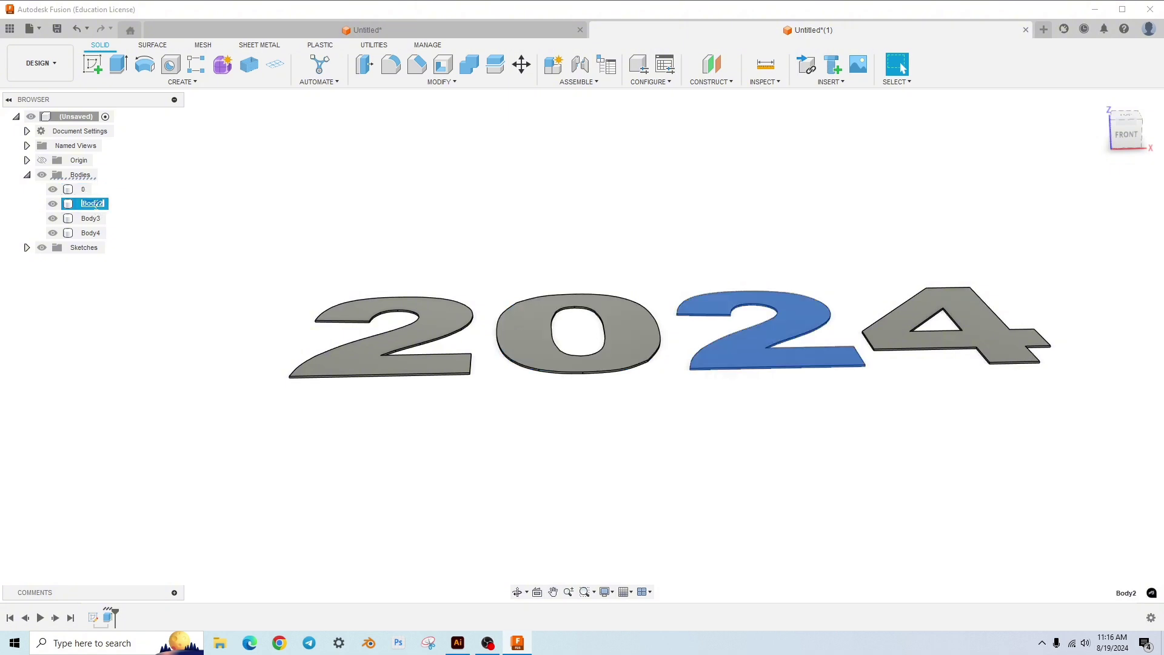
text(2)
click(96, 220)
click(96, 221)
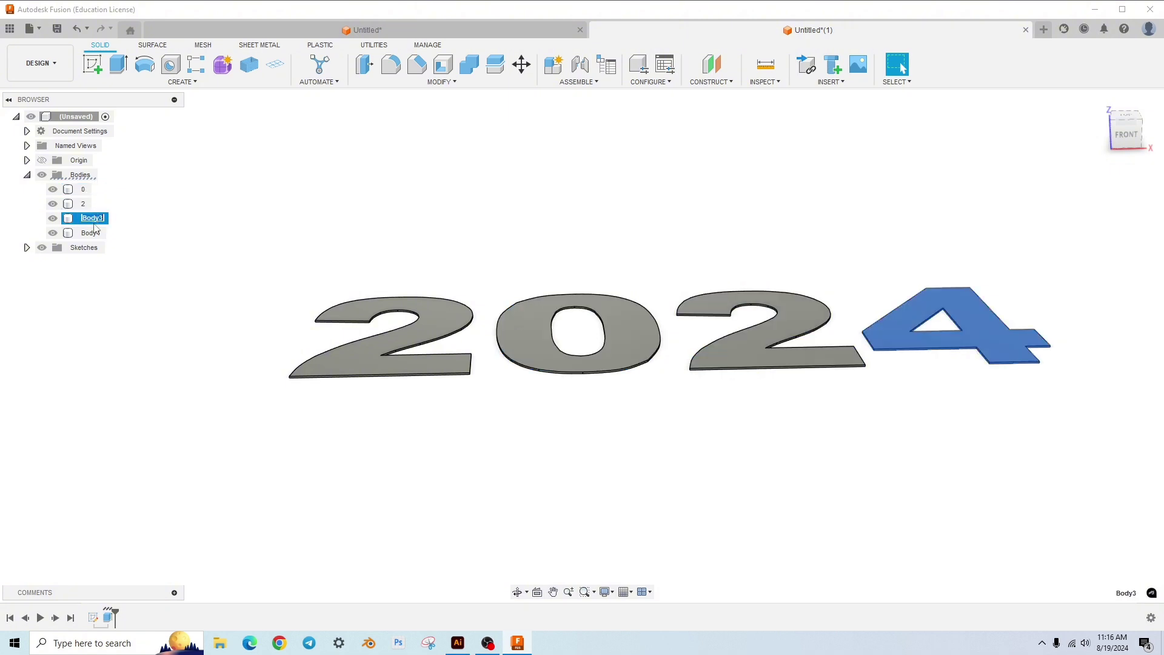
text(4)
click(91, 233)
click(92, 234)
text(2)
click(140, 289)
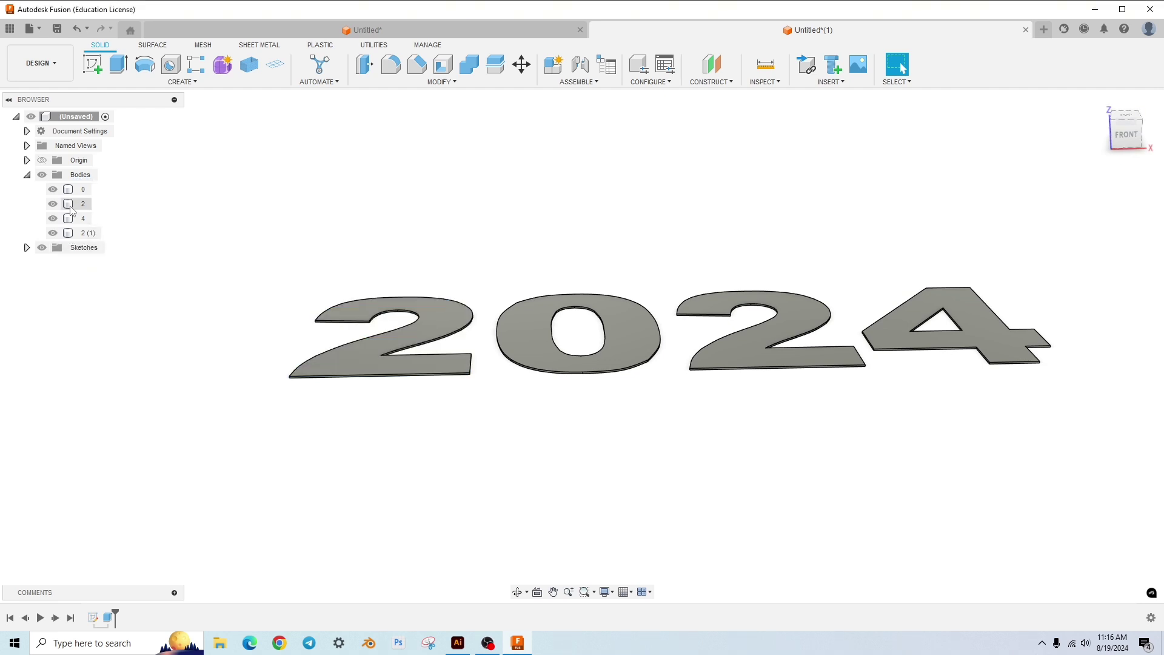
Step: Reorder the bodies list so 2 (1) comes first, followed by 0
drag(68, 188, 70, 218)
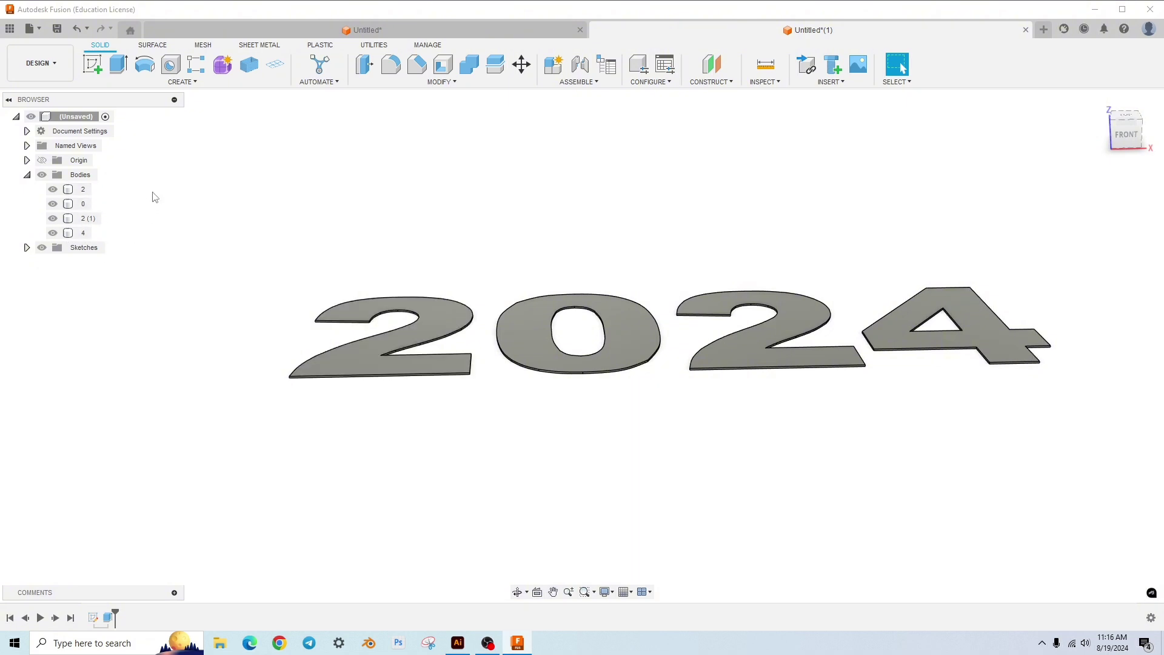
click(53, 189)
click(53, 189)
mouse_move(69, 222)
mouse_down()
mouse_move(68, 185)
mouse_move(70, 220)
mouse_up()
click(53, 189)
Step: Toggle visibility to check each digit, leaving all four bodies visible
click(52, 203)
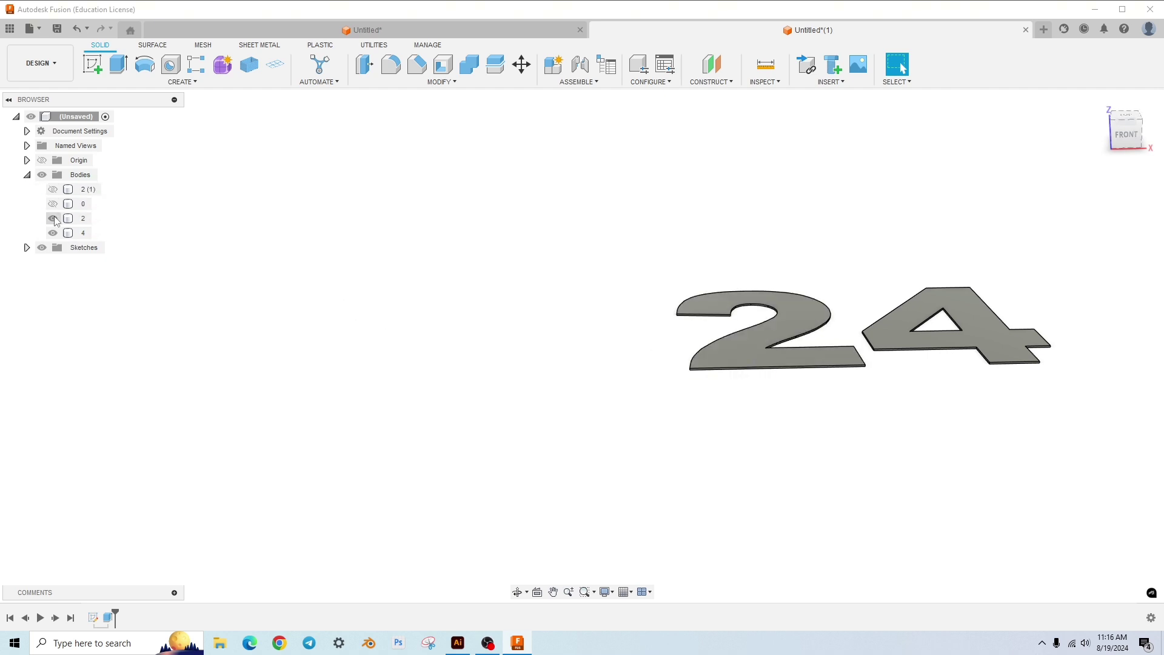
click(53, 219)
click(52, 233)
click(53, 219)
click(53, 189)
click(53, 203)
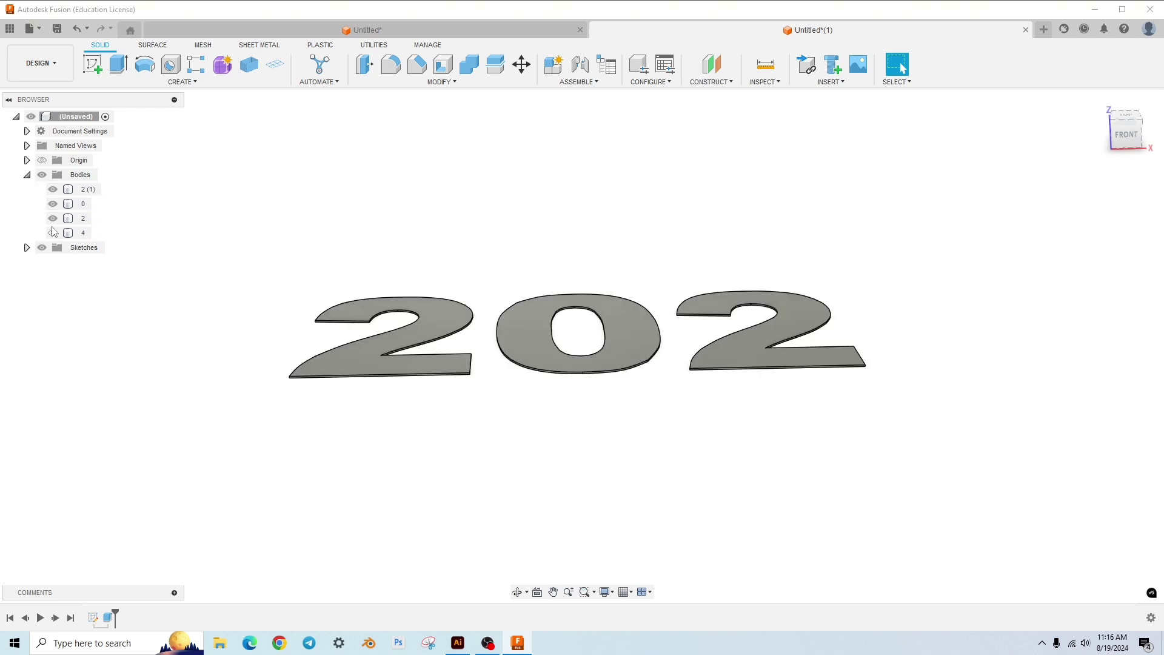
click(53, 232)
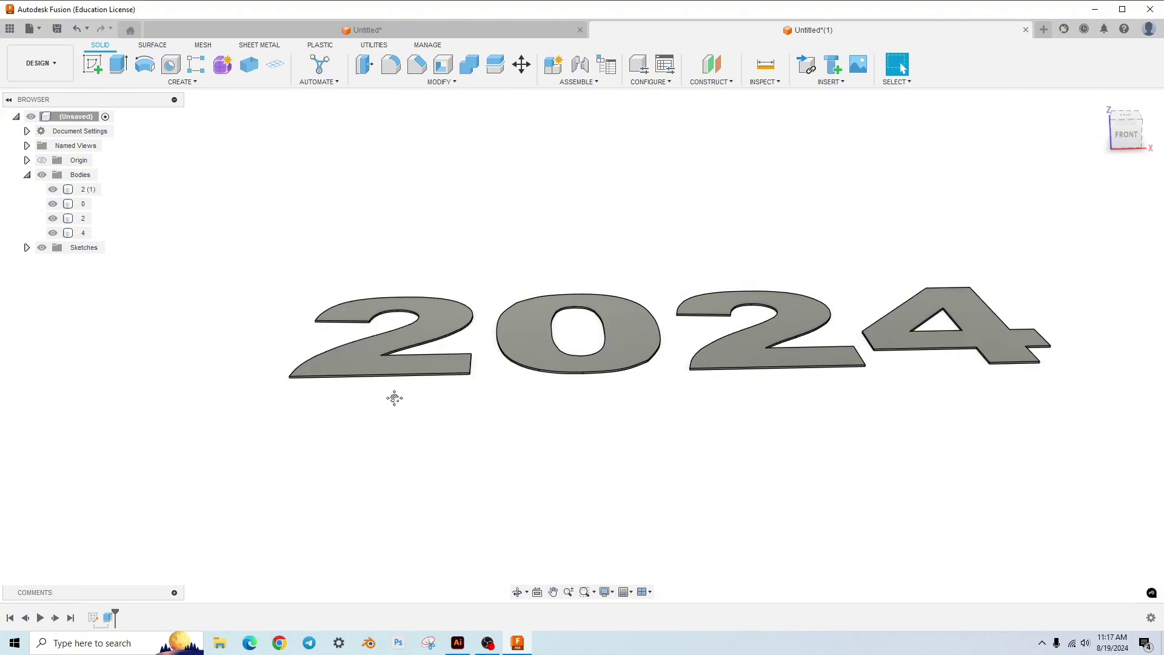
middle_drag(369, 397, 354, 400)
scroll(612, 472, down, 1)
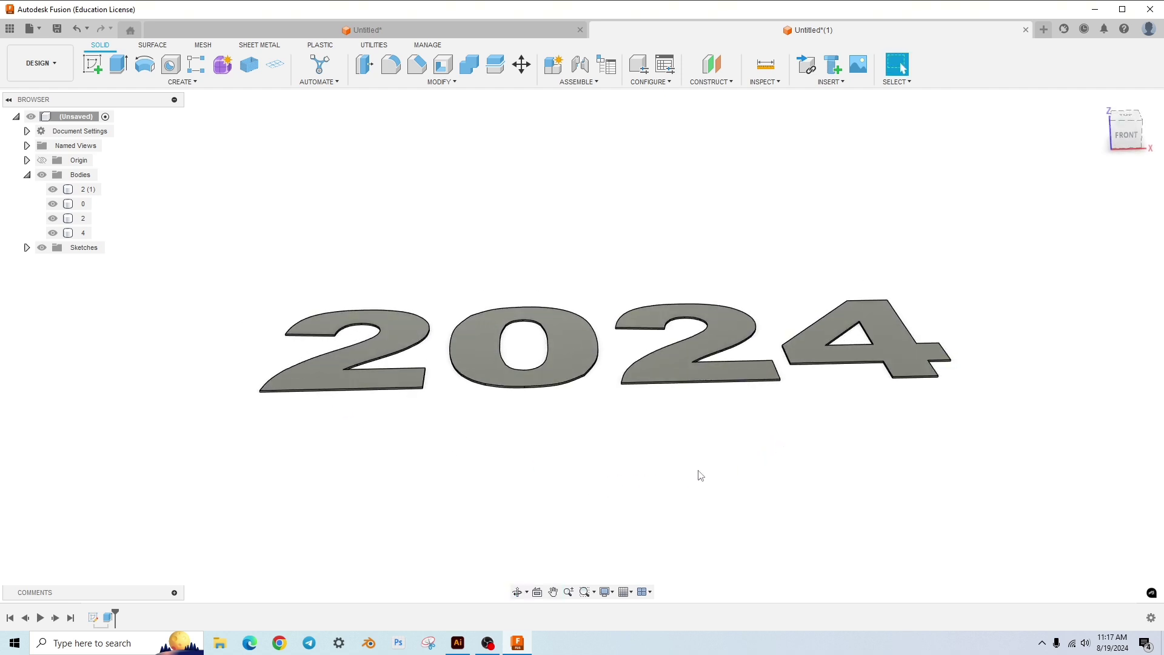
scroll(712, 465, down, 3)
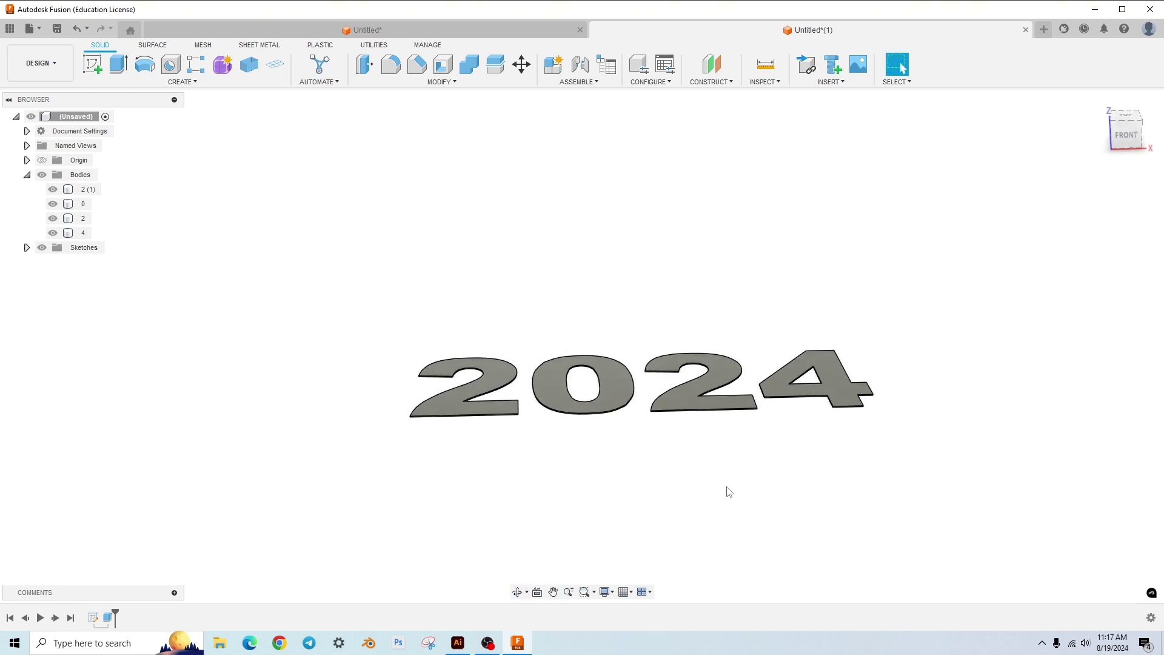
mouse_move(706, 451)
shift+middle_down()
mouse_move(735, 493)
mouse_move(719, 473)
mouse_move(691, 472)
mouse_move(689, 449)
mouse_move(693, 461)
shift+middle_up()
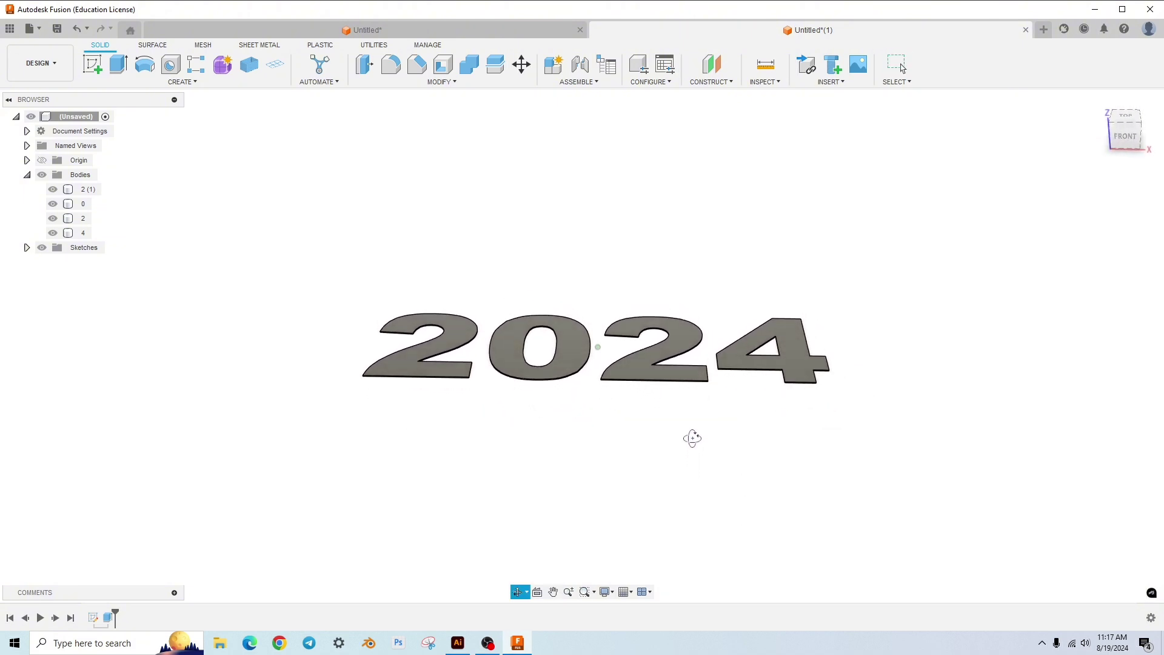
mouse_move(692, 436)
mouse_down()
mouse_move(691, 382)
mouse_move(696, 428)
mouse_up()
key(Escape)
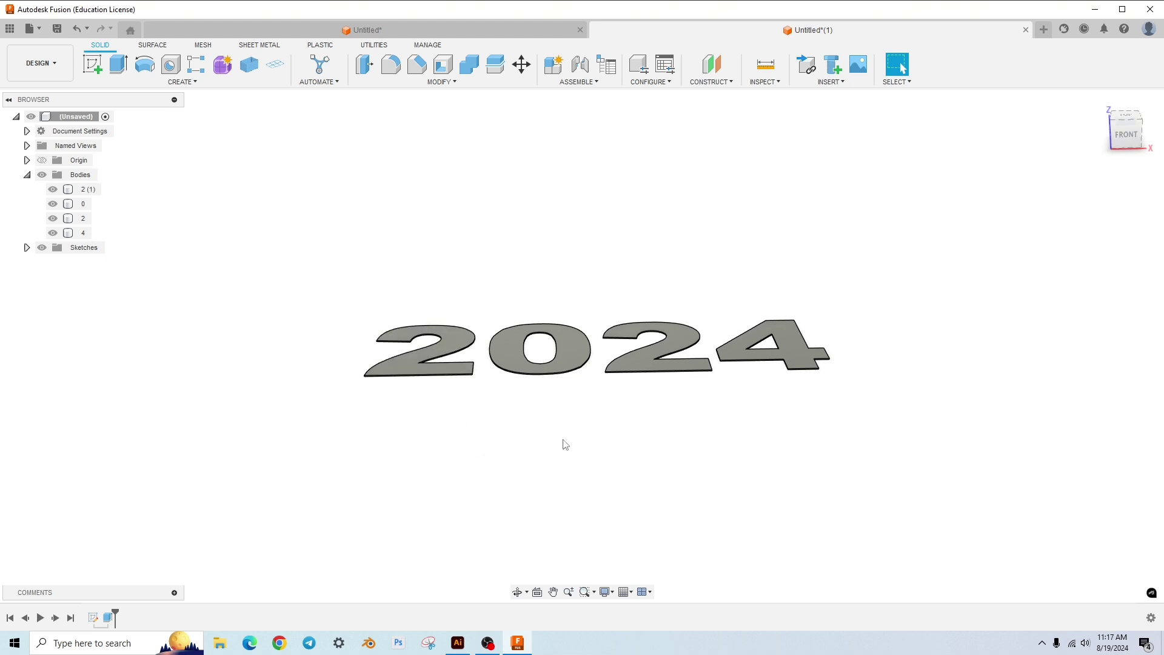
shift+middle_drag(570, 449, 562, 448)
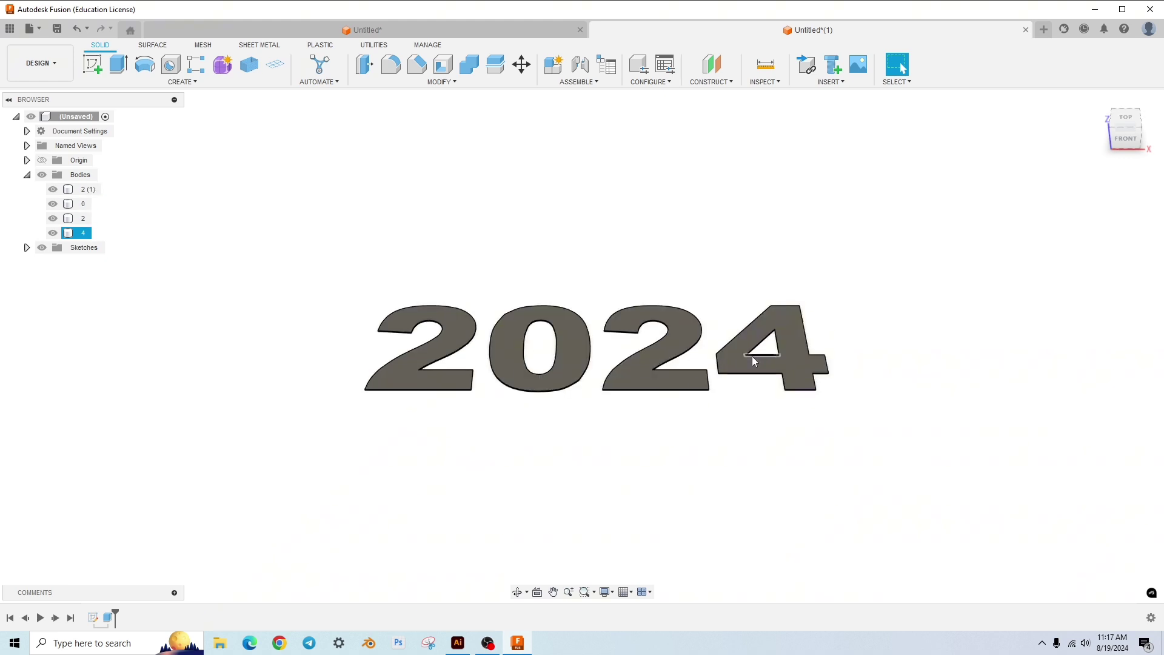
shift+middle_drag(733, 429, 697, 400)
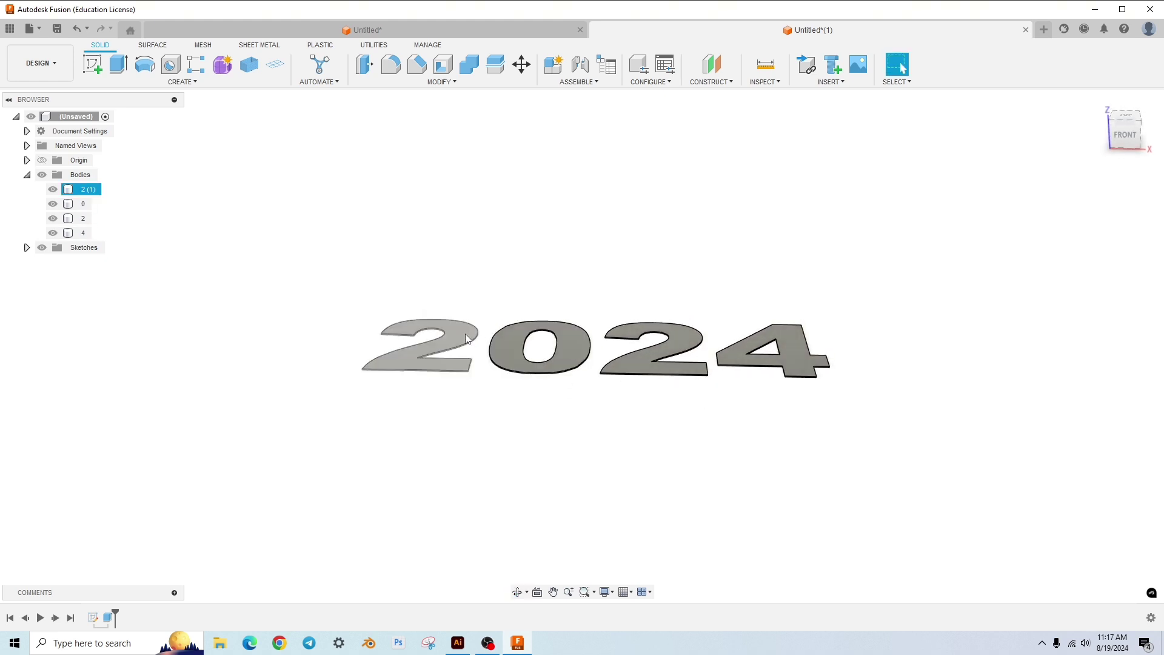
shift+middle_drag(571, 486, 577, 504)
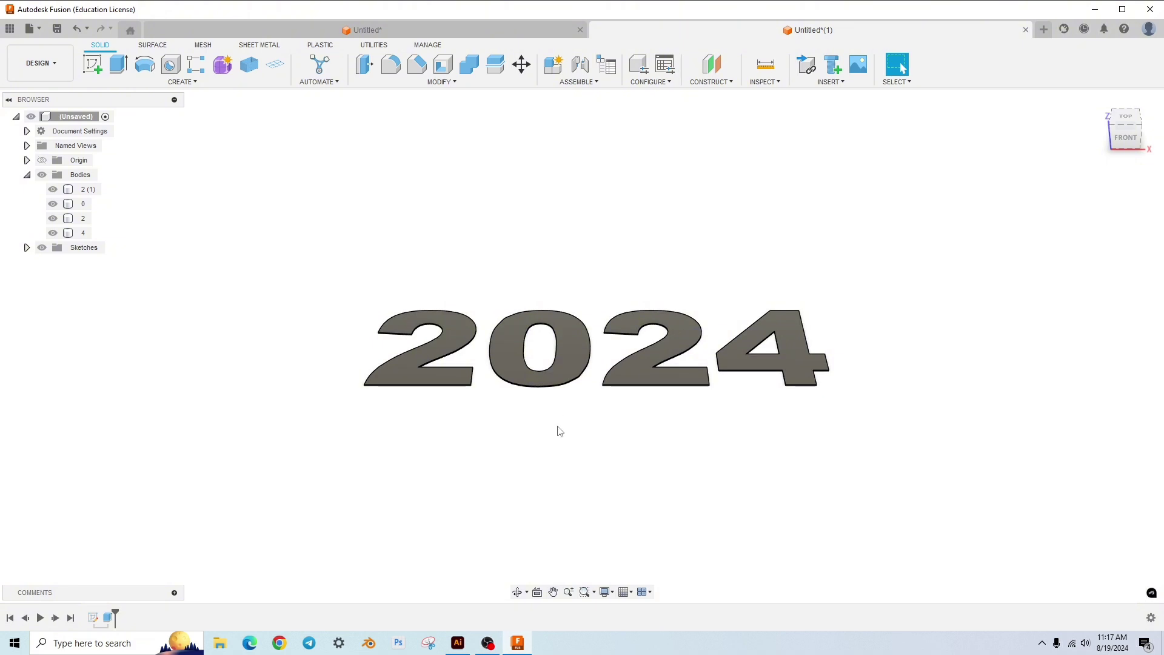
Step: Extrude the leftmost 2's face 8 mm with a 12° taper as a Join
click(452, 327)
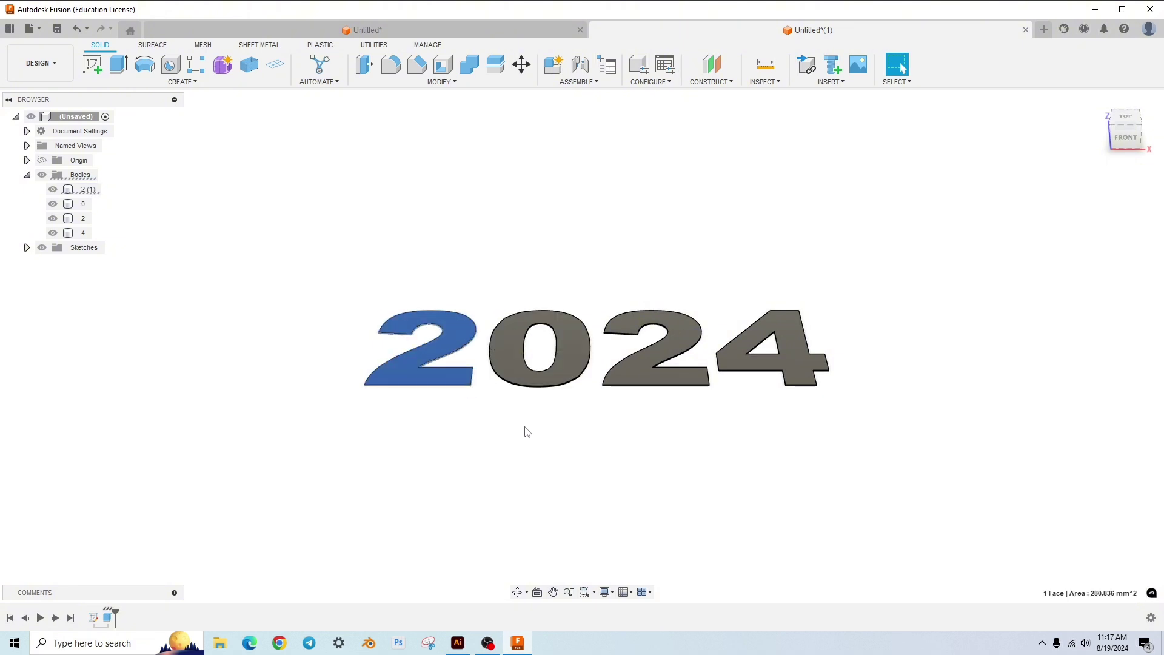
key(e)
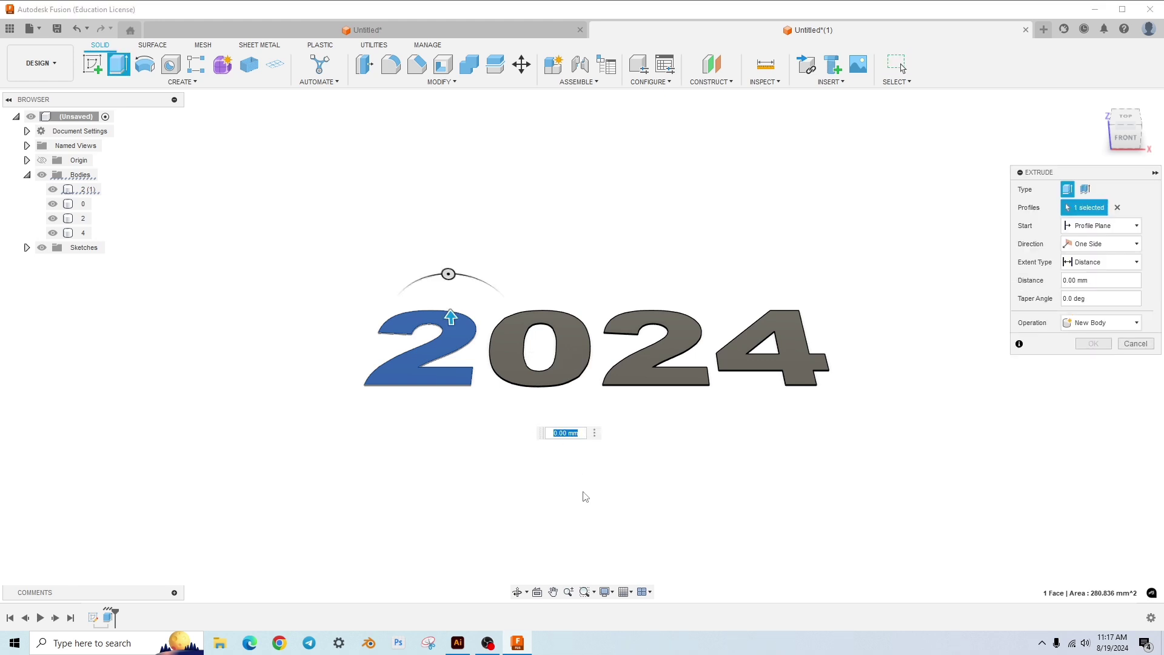
text(1)
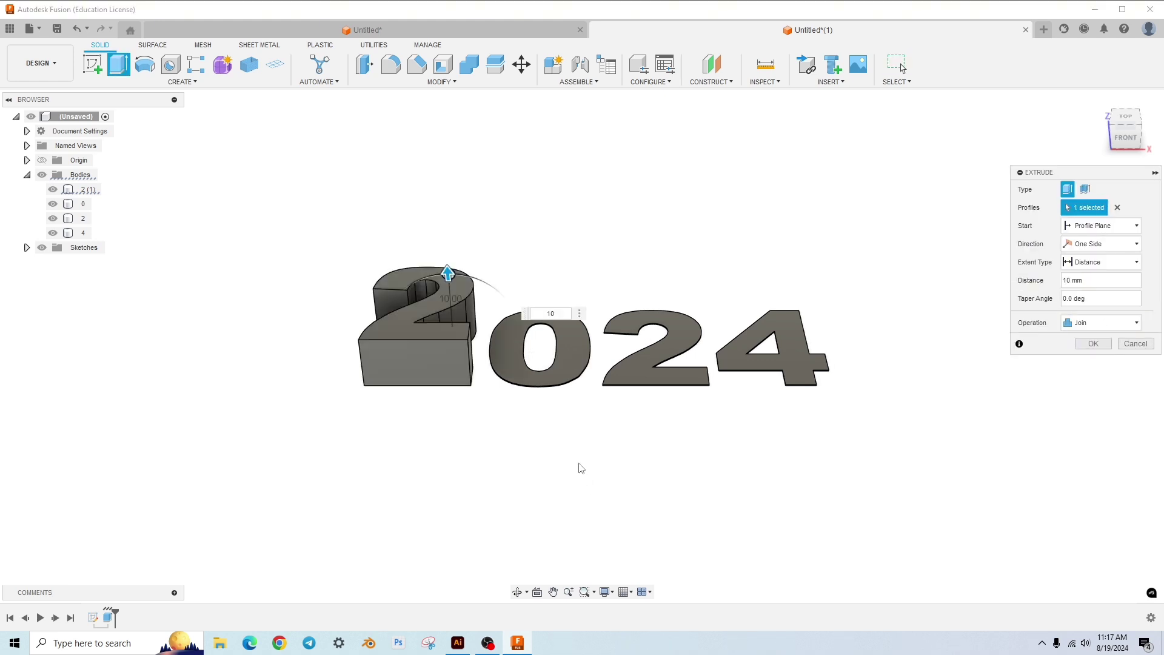
key(BackSpace)
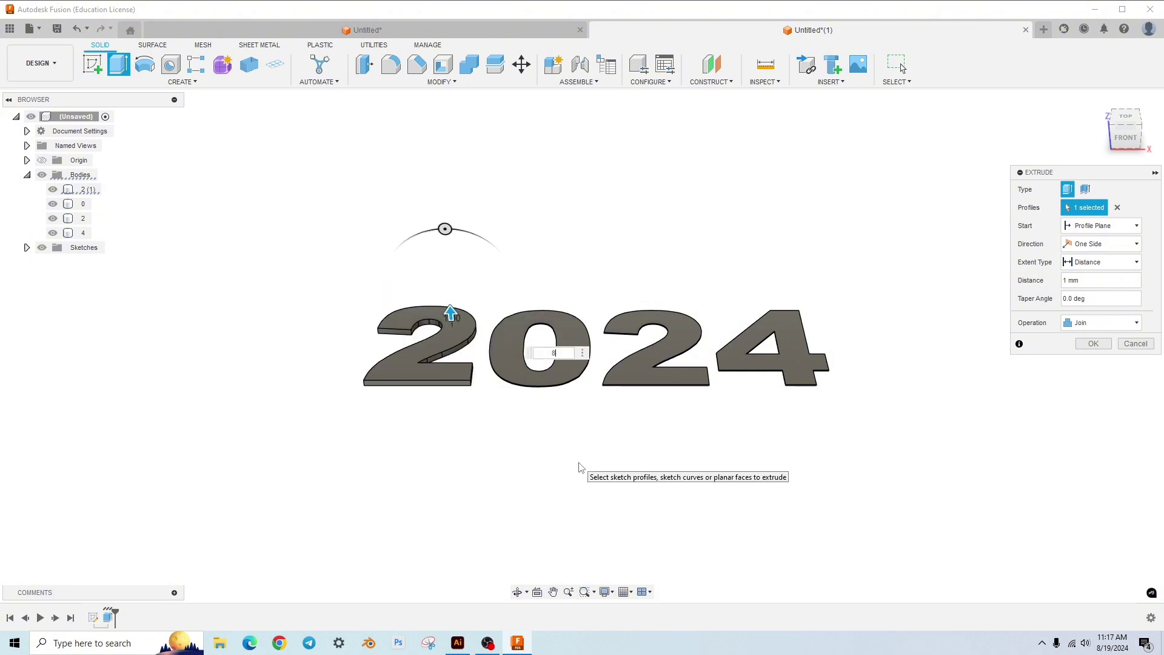
text(8)
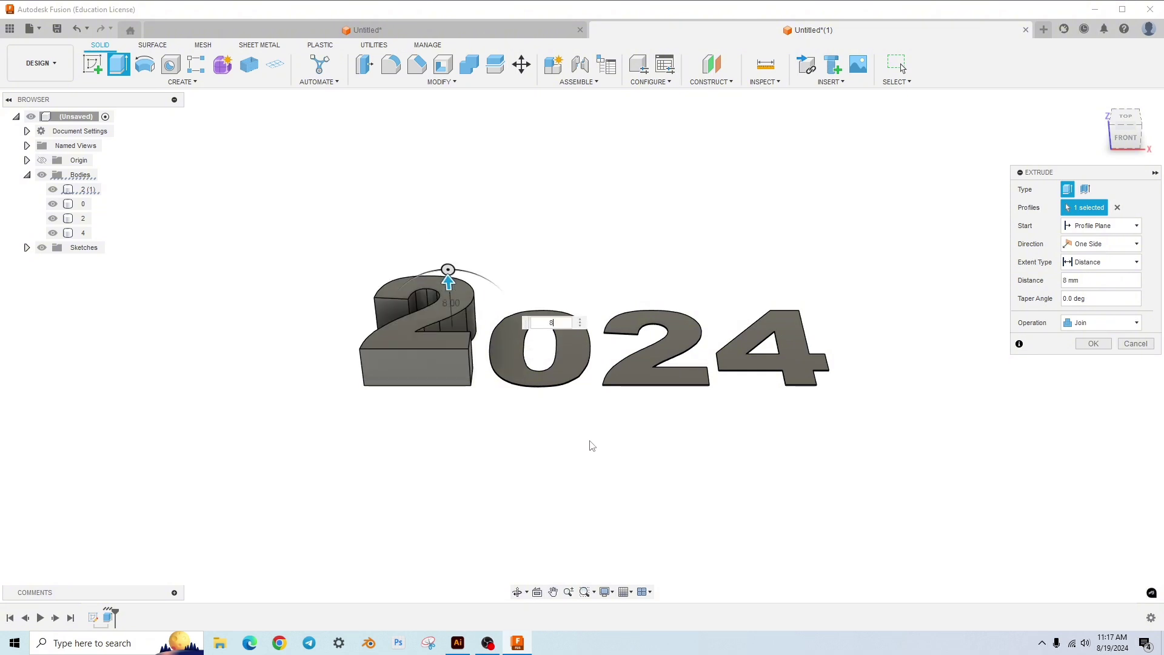
click(1062, 300)
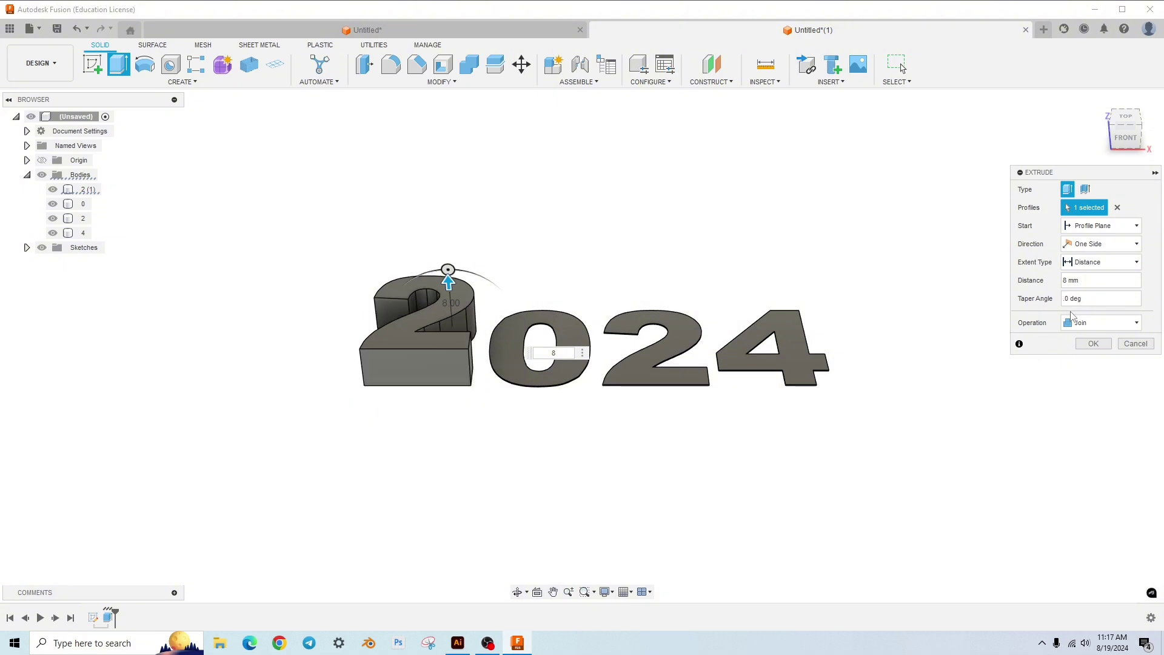
text(10)
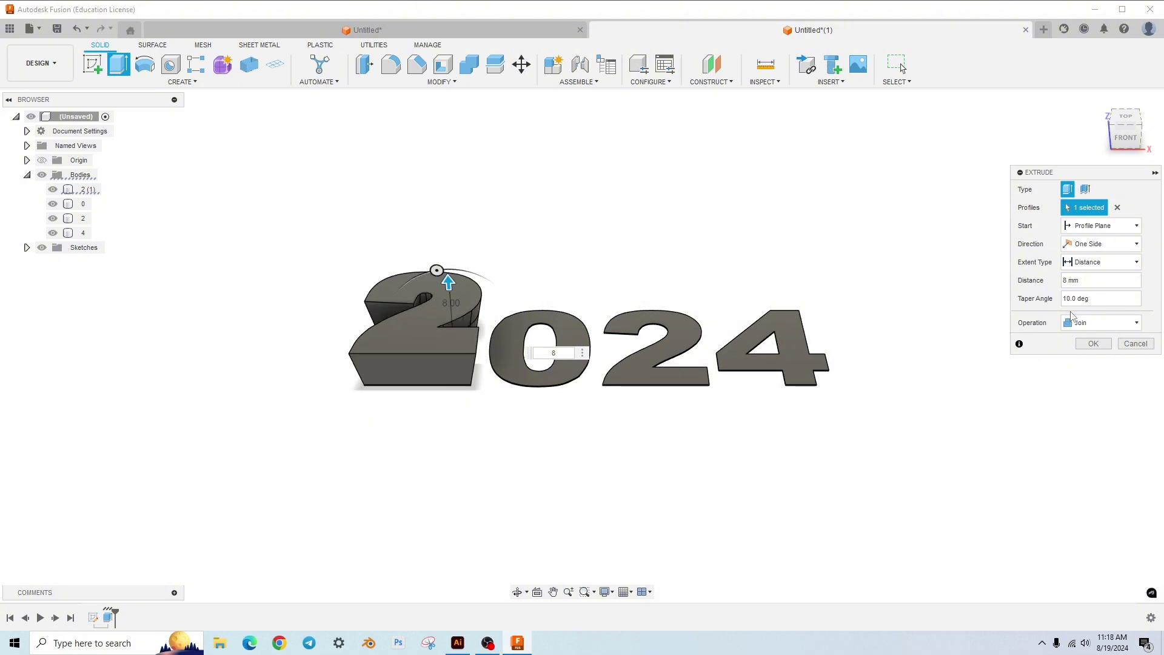
text(2)
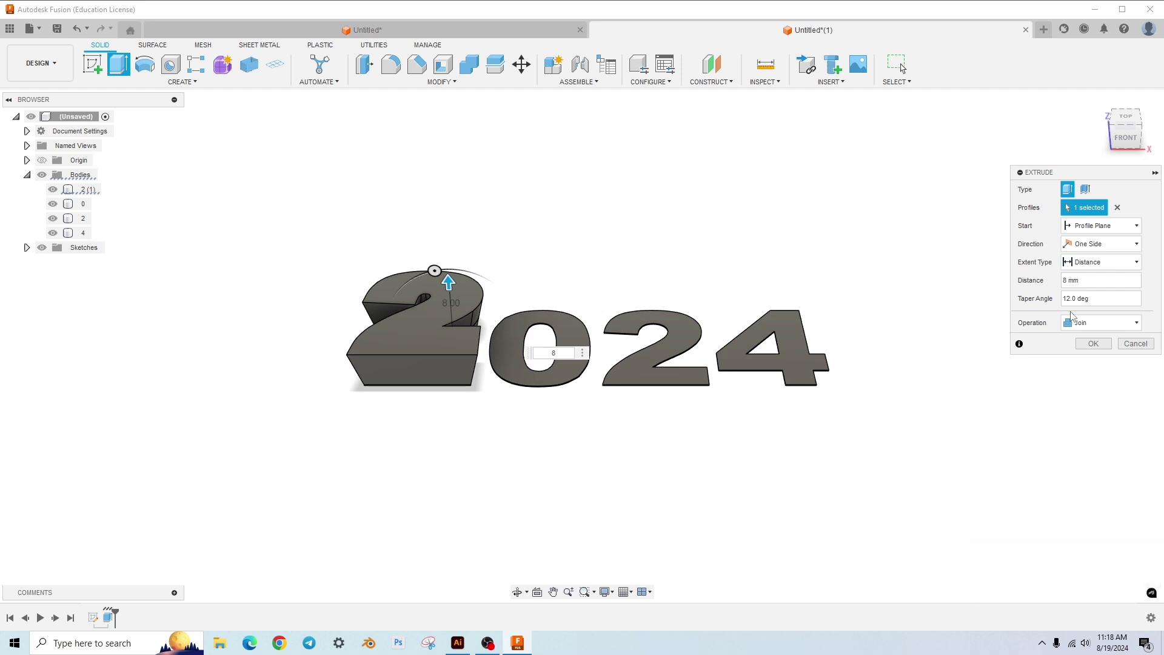
key(BackSpace)
text(3)
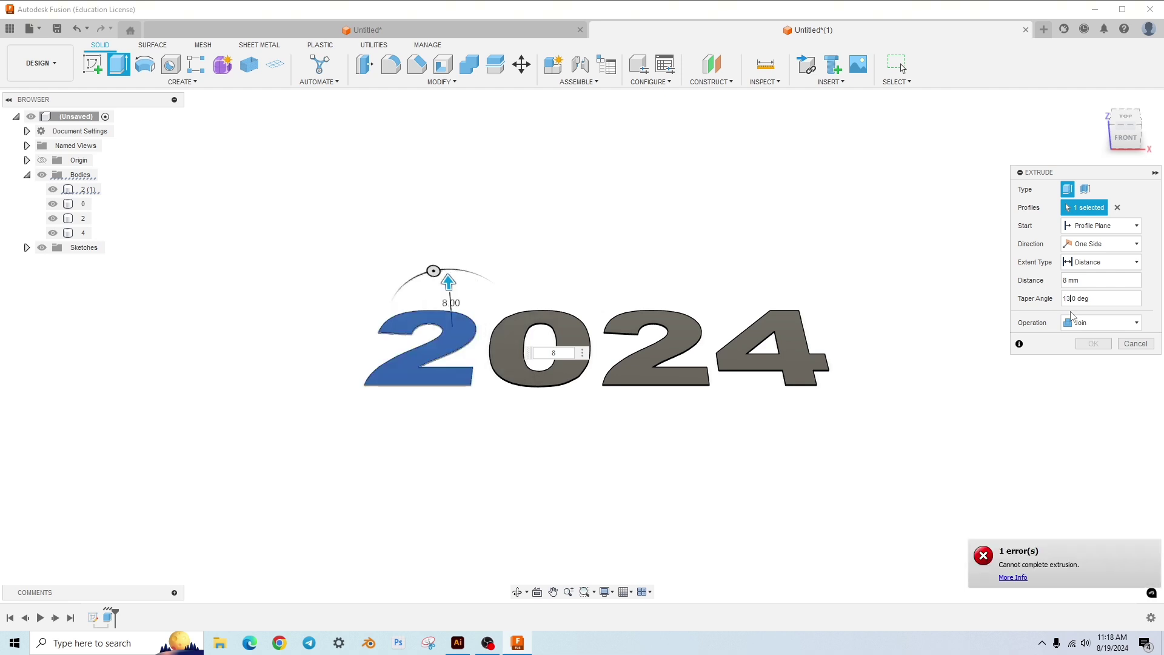
key(BackSpace)
text(4)
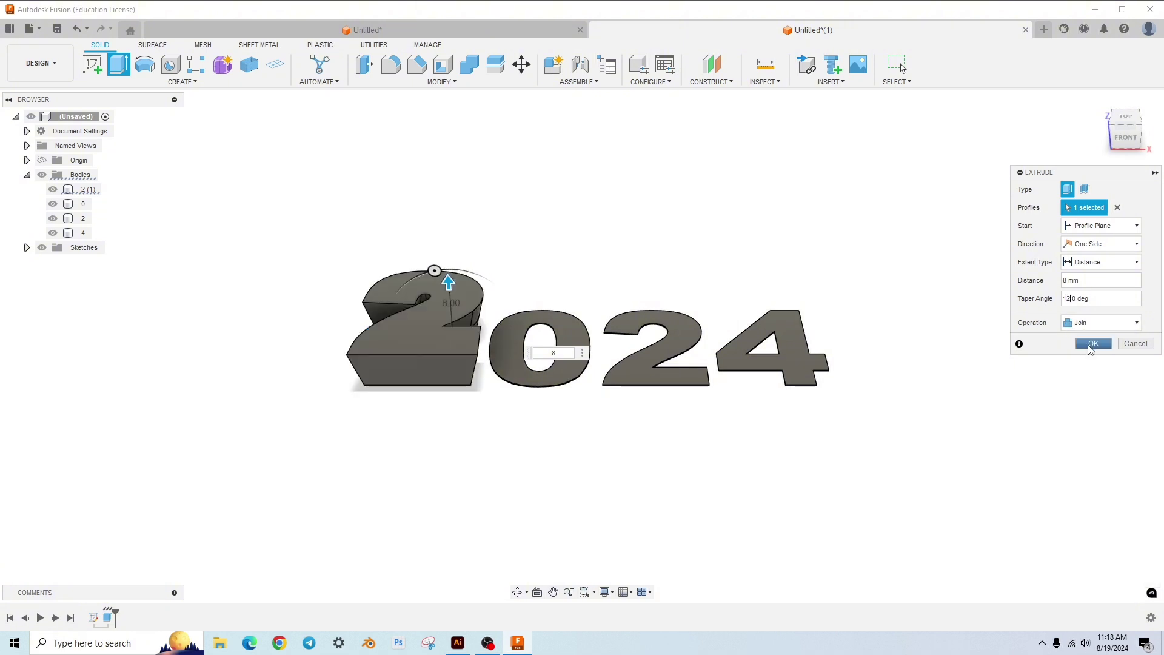
click(1091, 345)
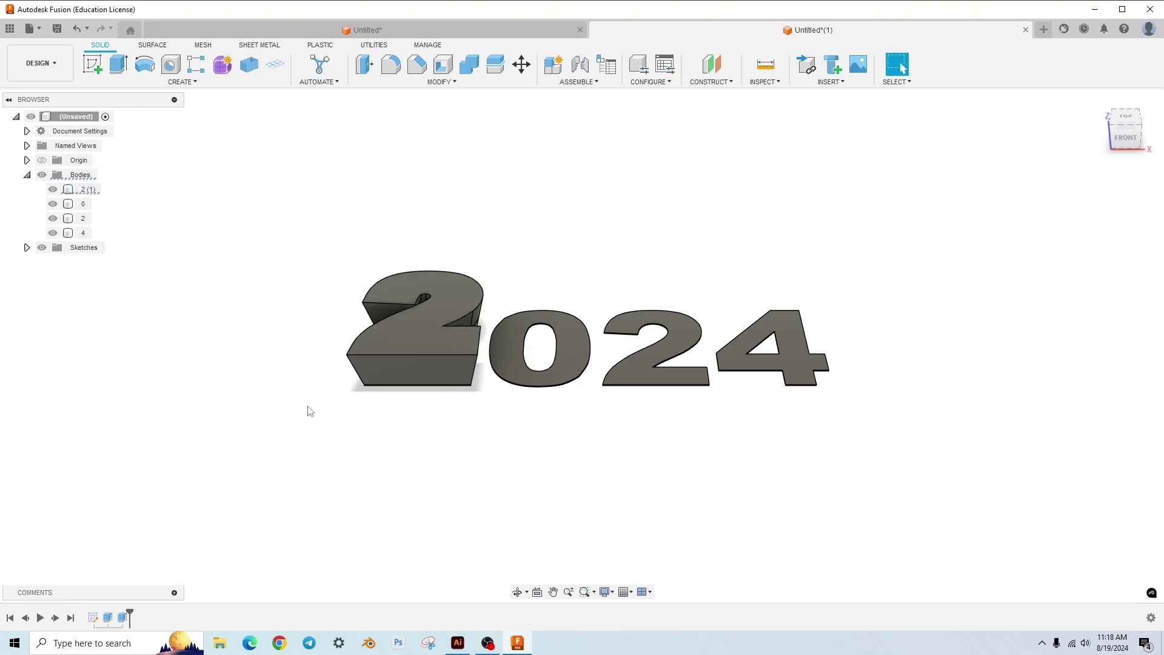
Step: Hide the 2 (1), second 2 and 4 bodies so only the 0 is visible
click(53, 190)
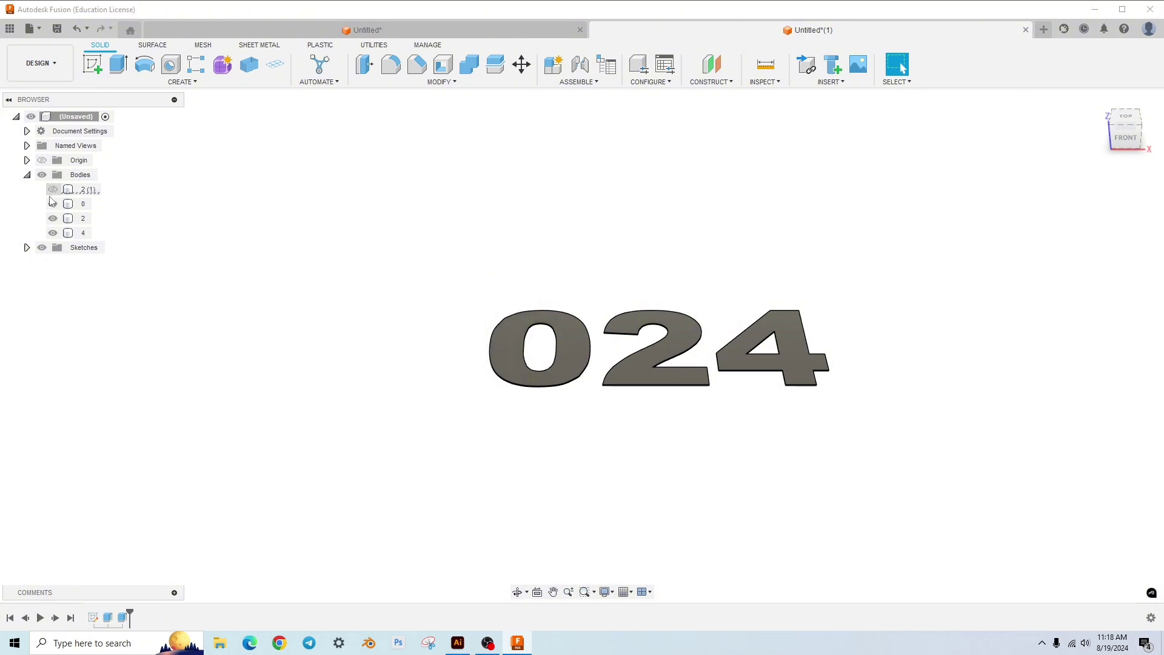
click(53, 218)
click(53, 233)
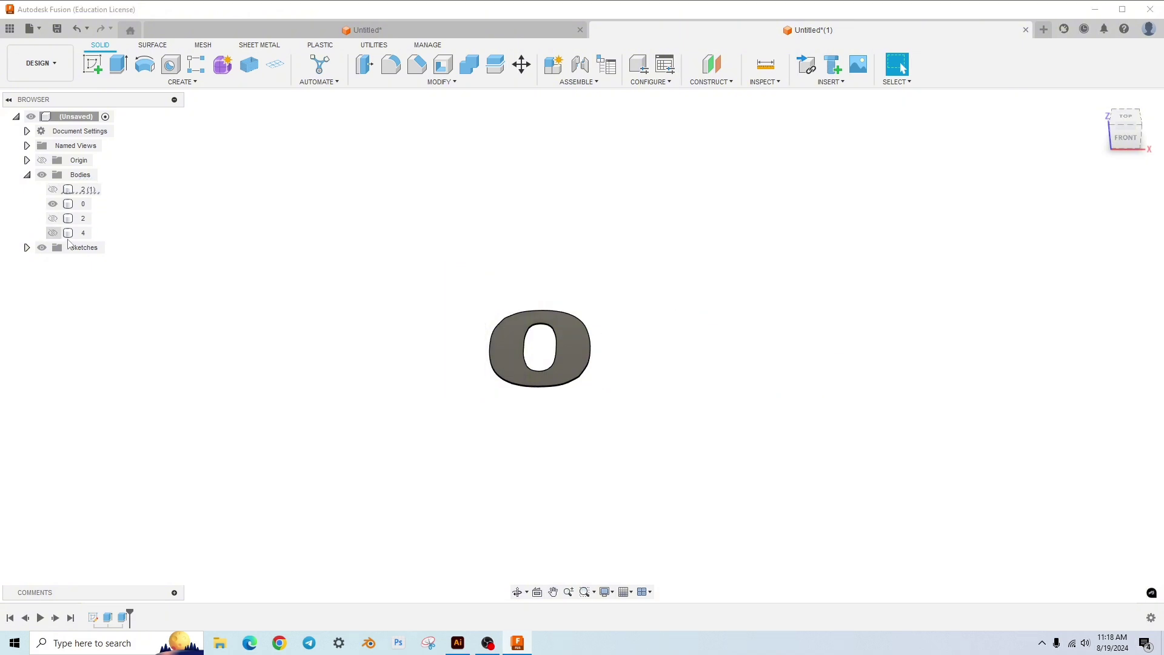
Step: Extrude the 0's face 8 mm with a 10° taper, joined to its body
click(500, 346)
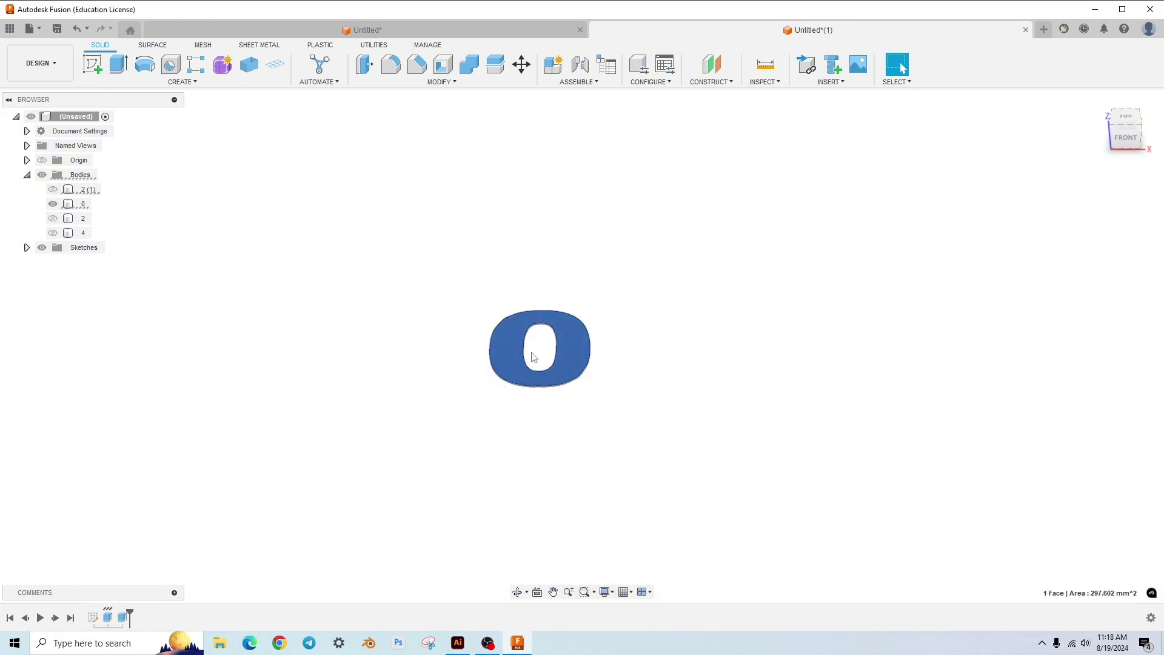
text(e)
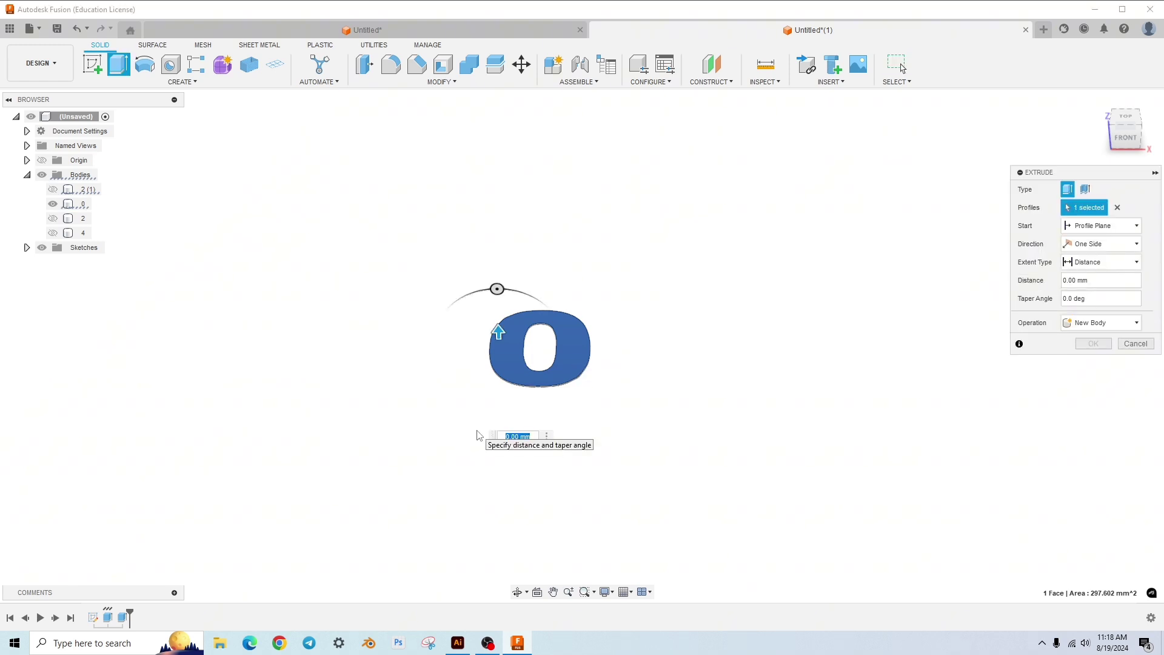
text(8)
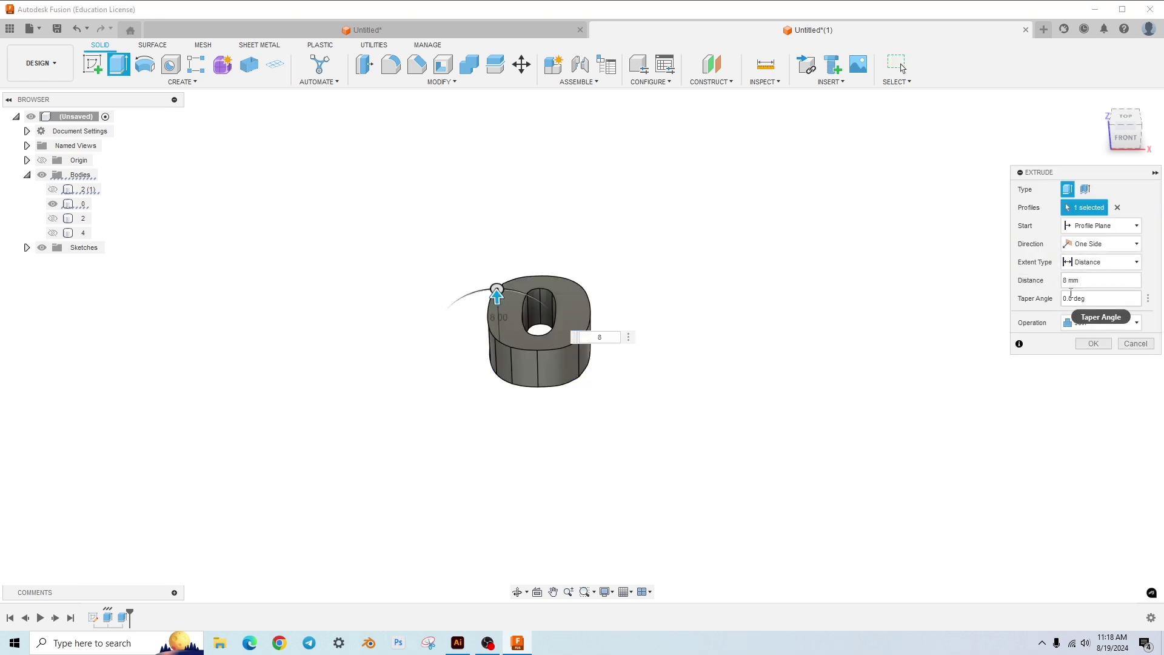
click(1065, 298)
text(12.)
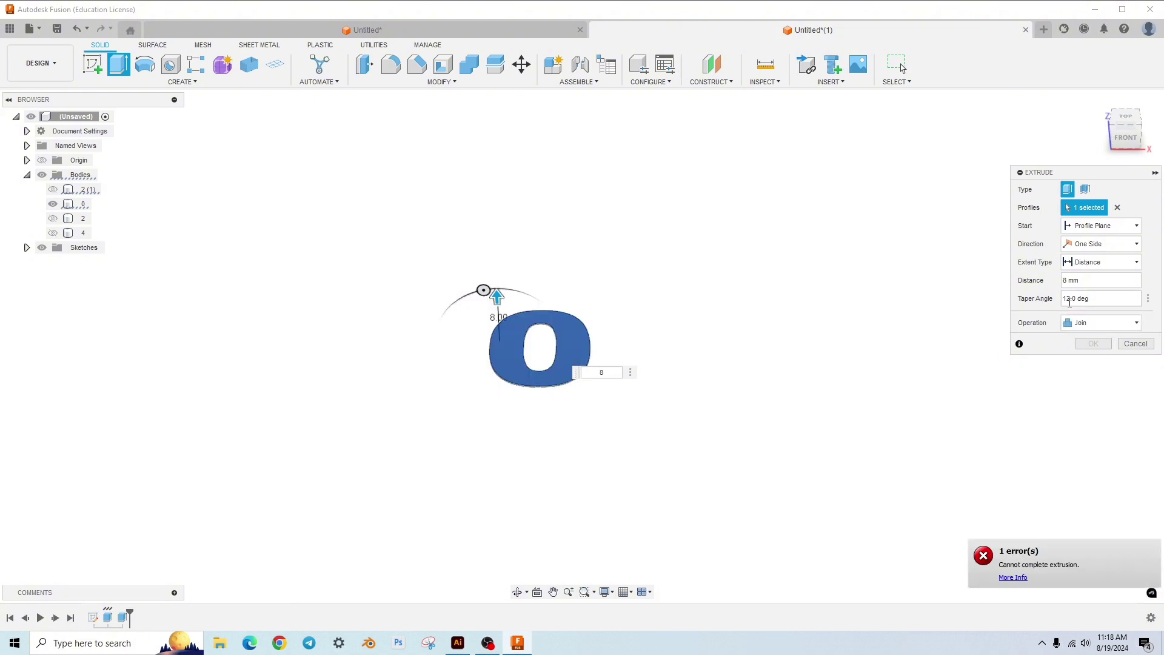
key(BackSpace)
key(BackSpace)
key(Return)
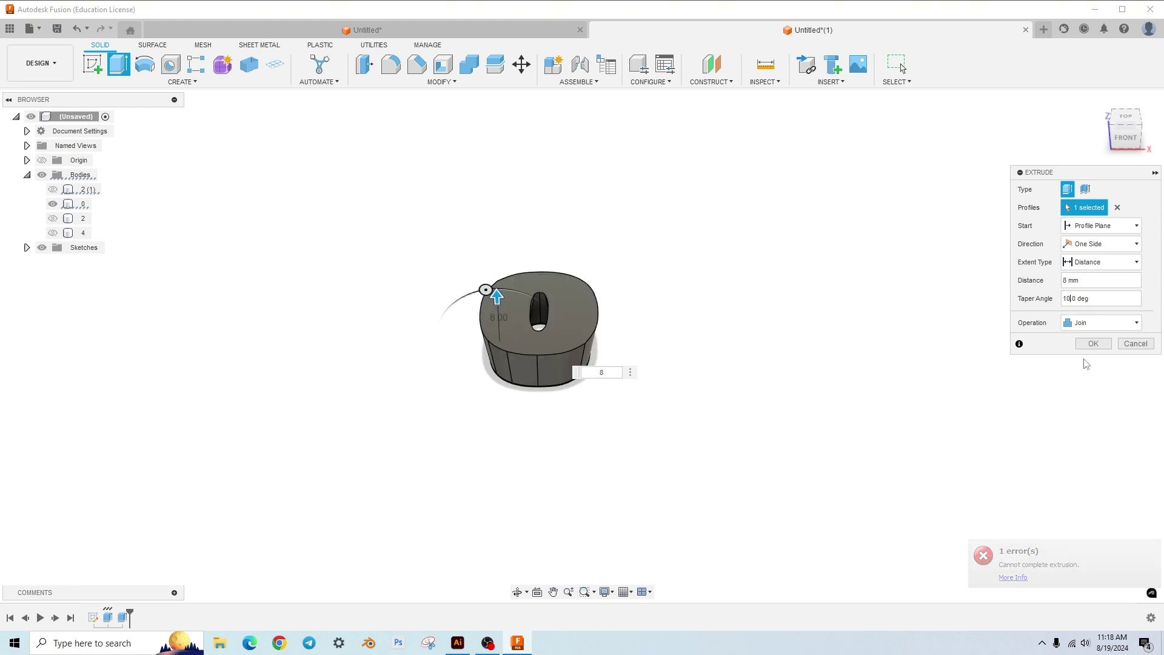
click(1090, 345)
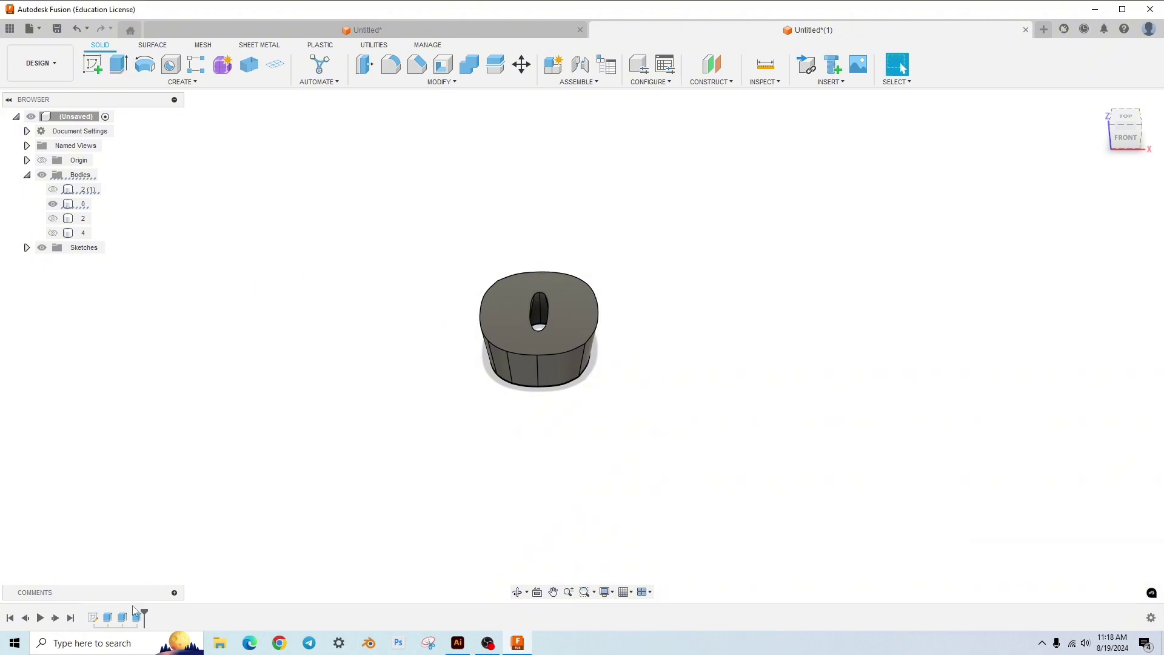
Step: Edit the first 2's extrusion to change its taper angle to 10°
double_click(126, 623)
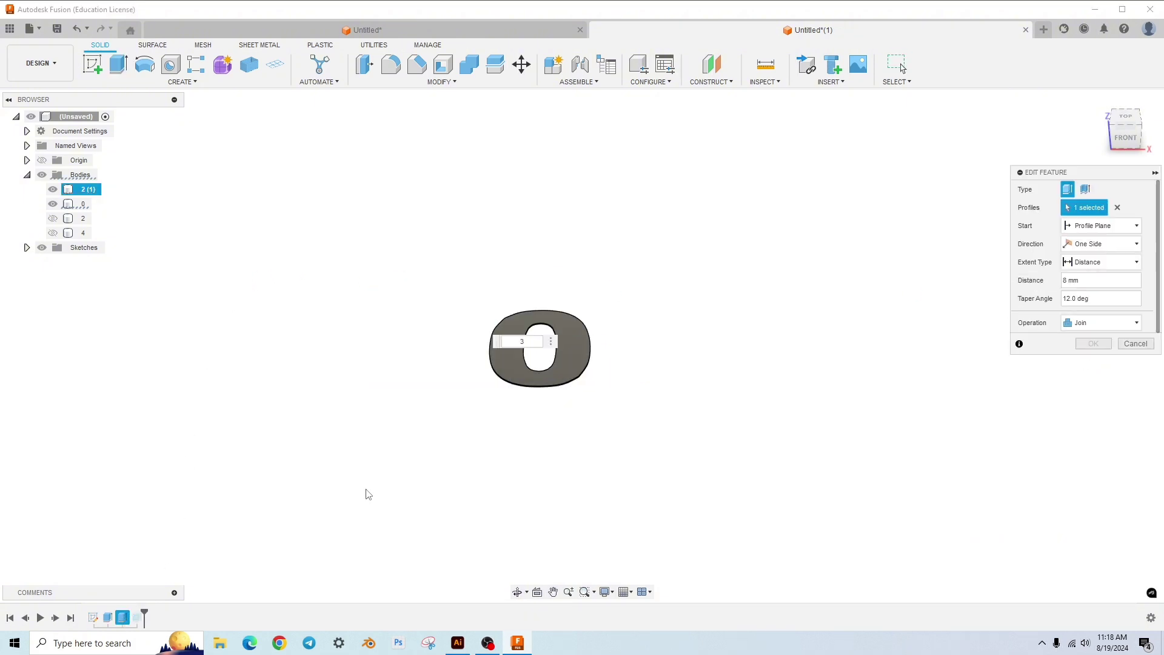
click(1068, 298)
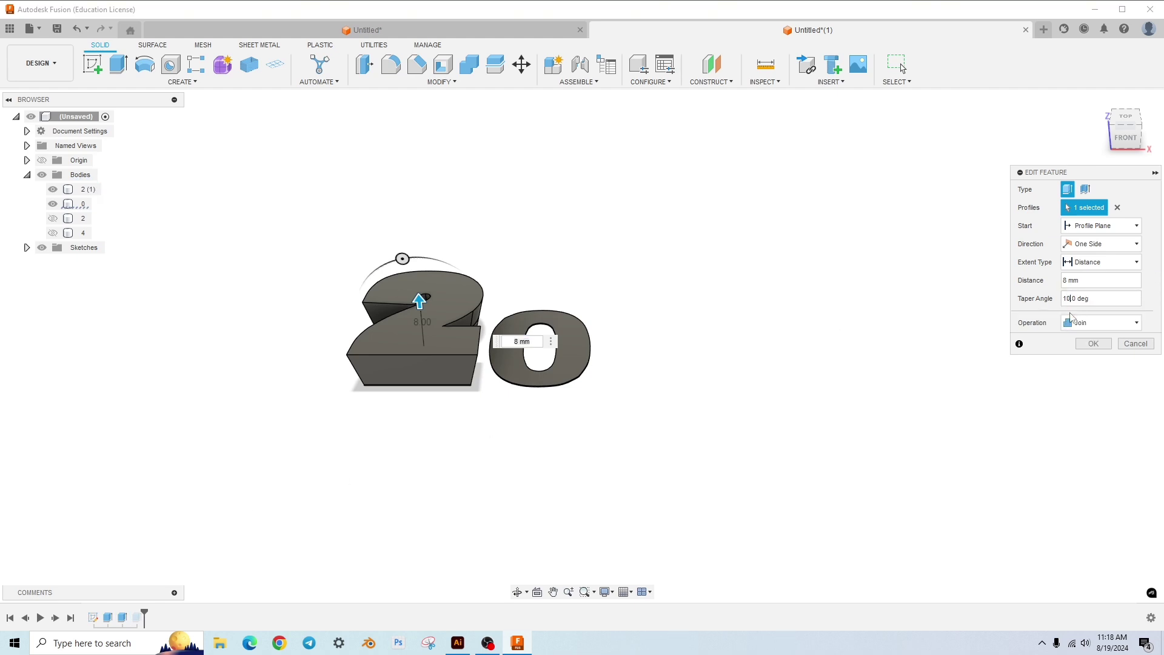
click(1091, 344)
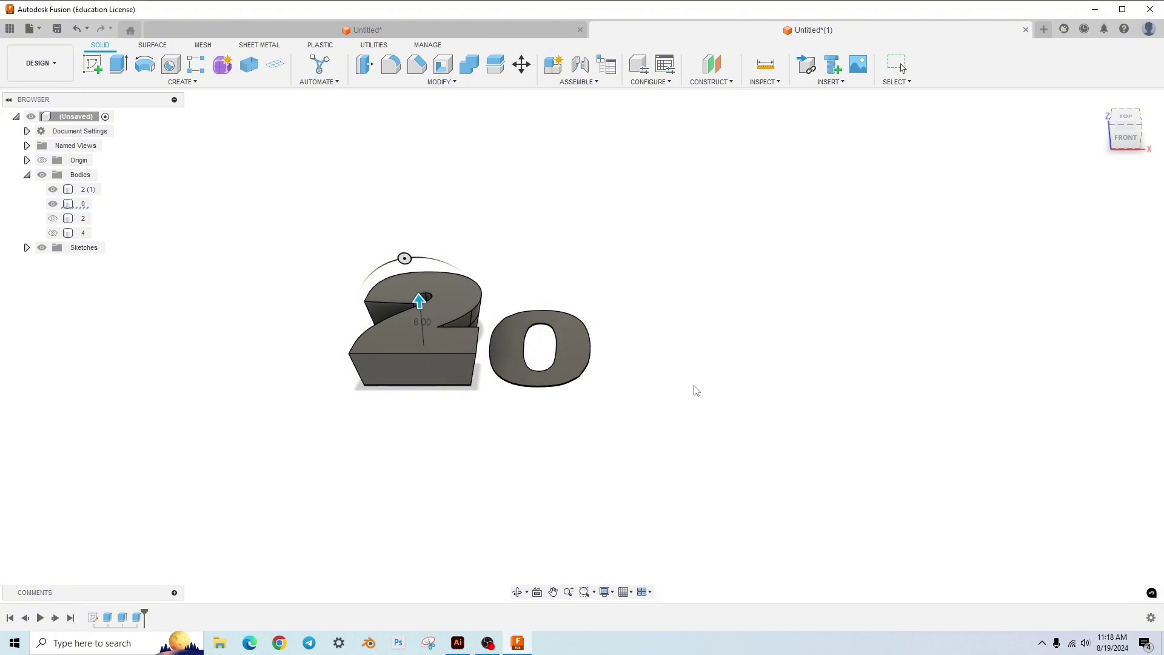
Step: Open the first 2's extrusion options on the timeline, then dismiss them and clear the selection
click(120, 619)
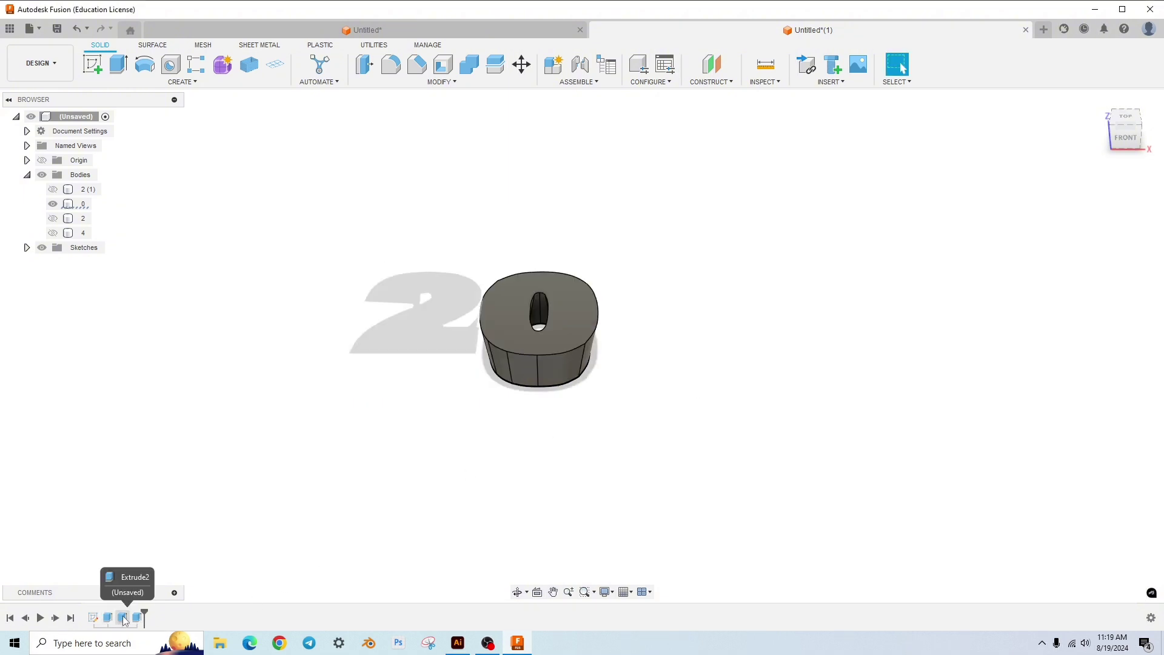
right_click(123, 618)
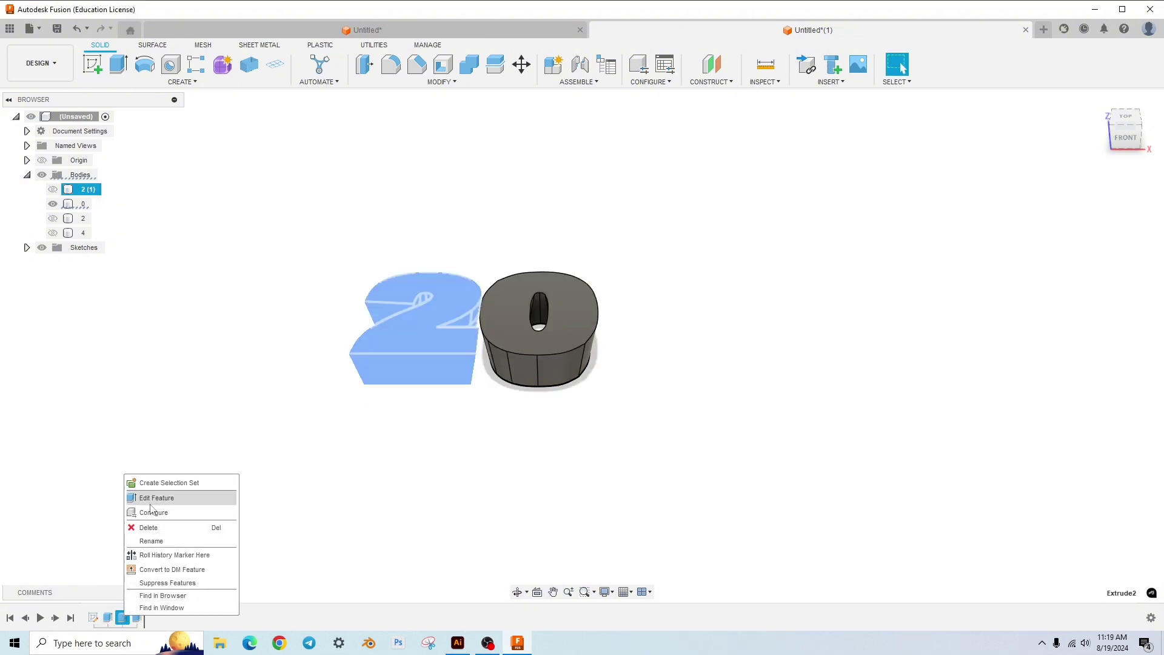
key(Escape)
click(434, 517)
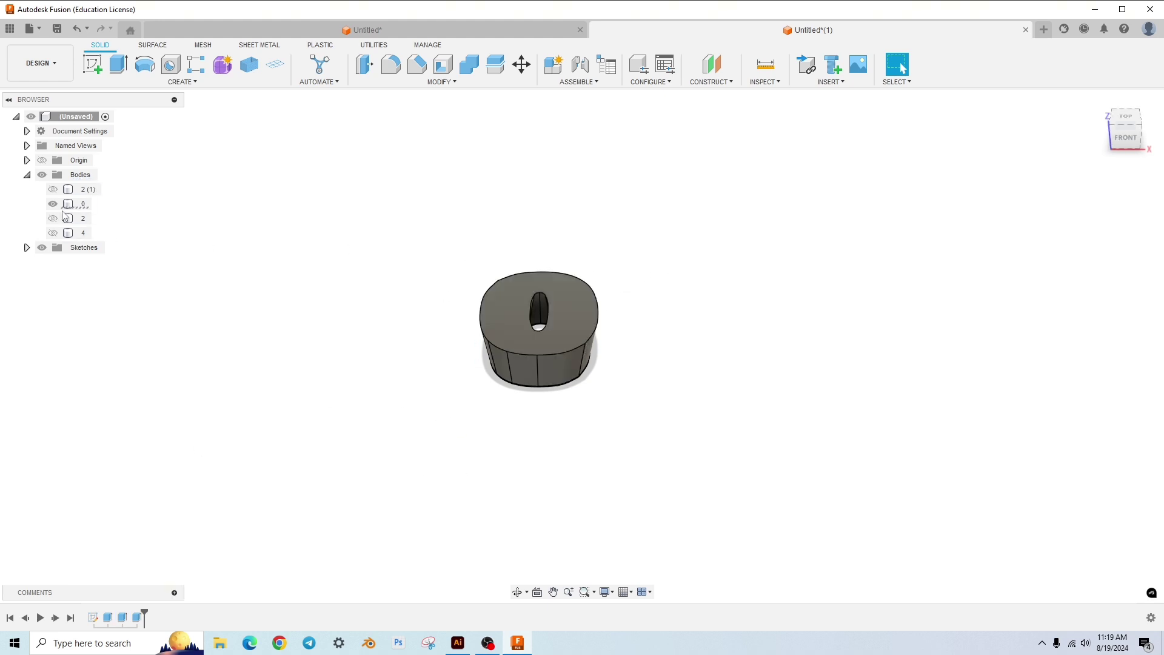
Step: Show only the second 2 and extrude its face 8 mm with a 10° taper
click(53, 204)
click(52, 218)
click(677, 338)
text(e)
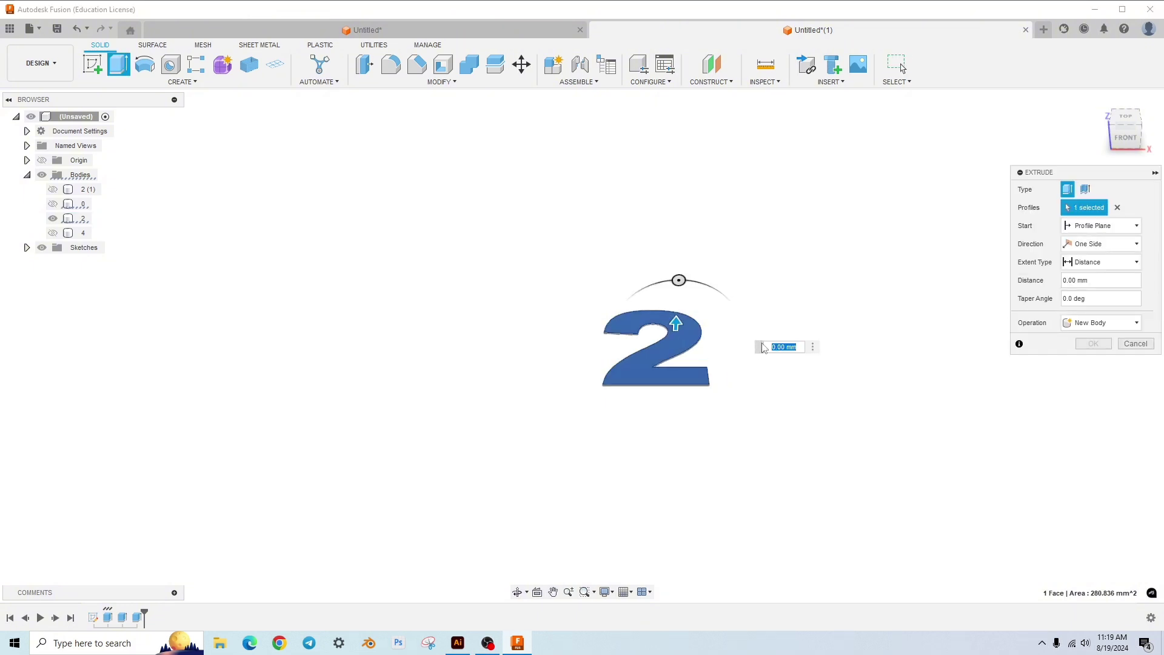
text(8)
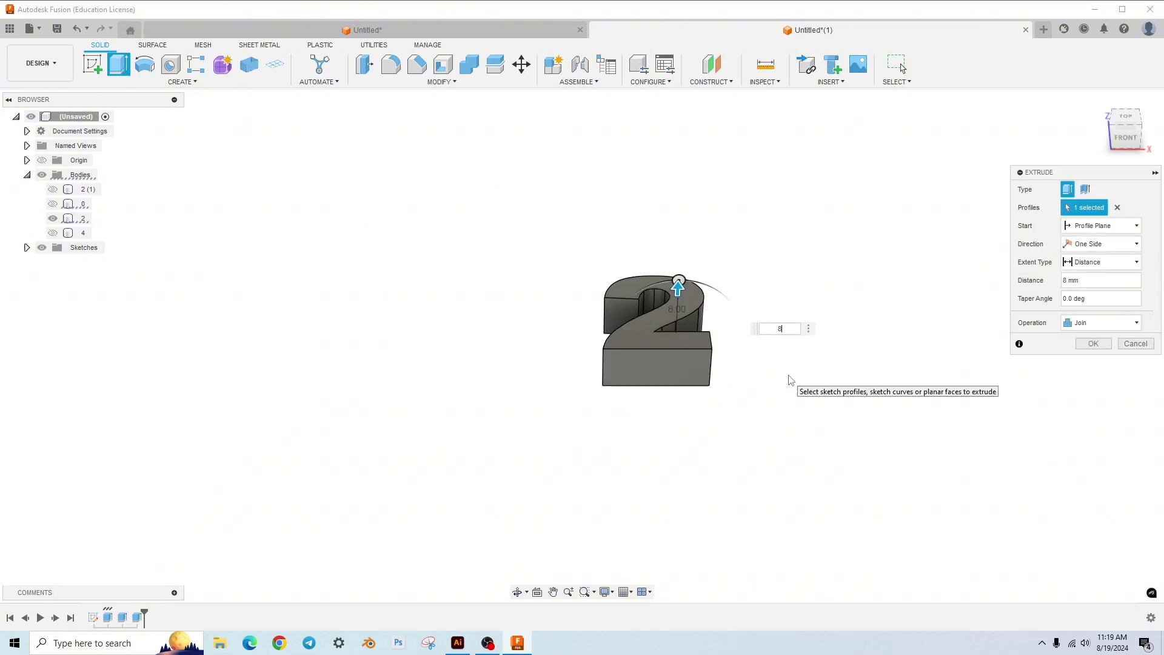
click(1064, 299)
text(10)
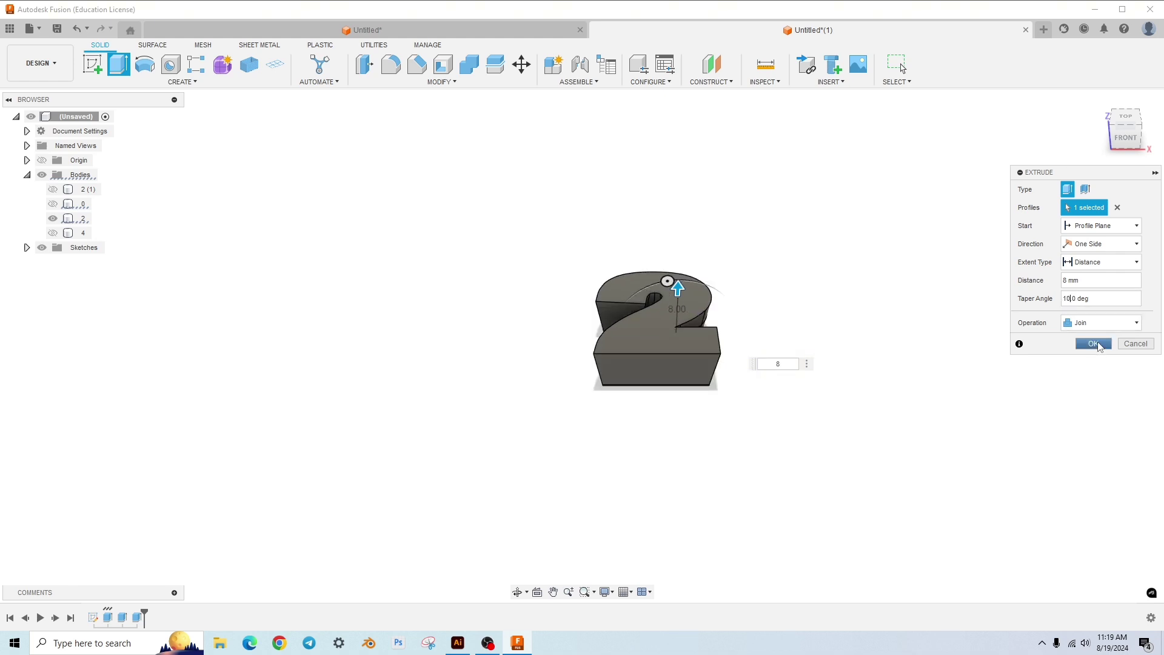
click(1094, 344)
Step: Show only the 4 and extrude its face 8 mm
click(53, 218)
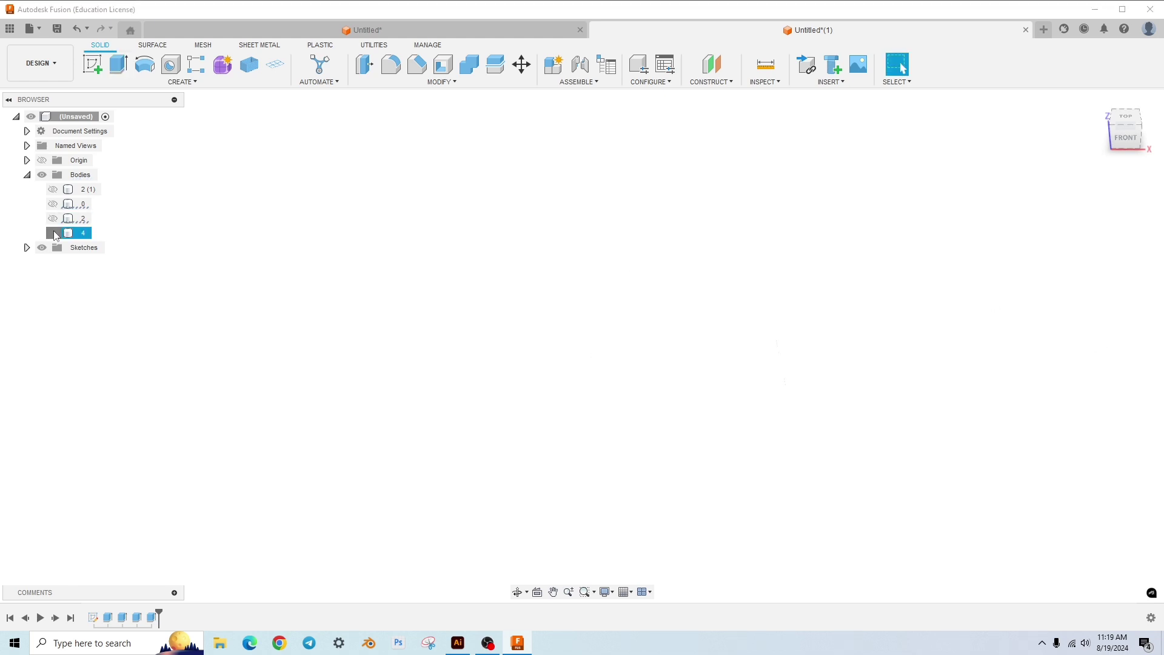
click(53, 233)
click(785, 323)
key(e)
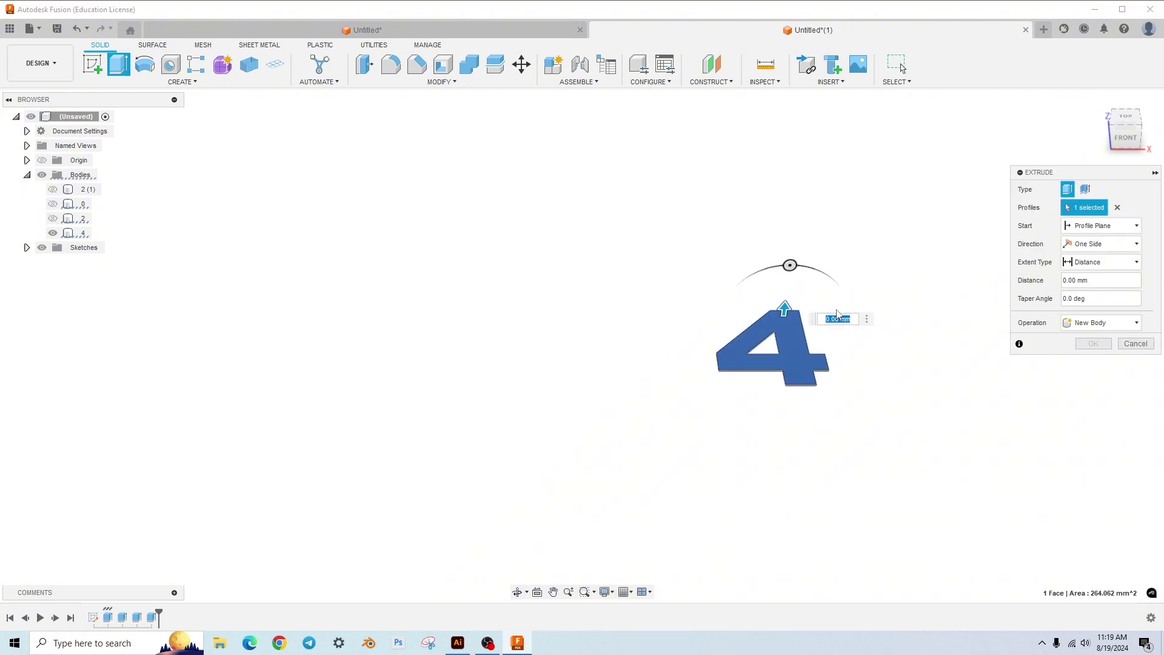
text(8)
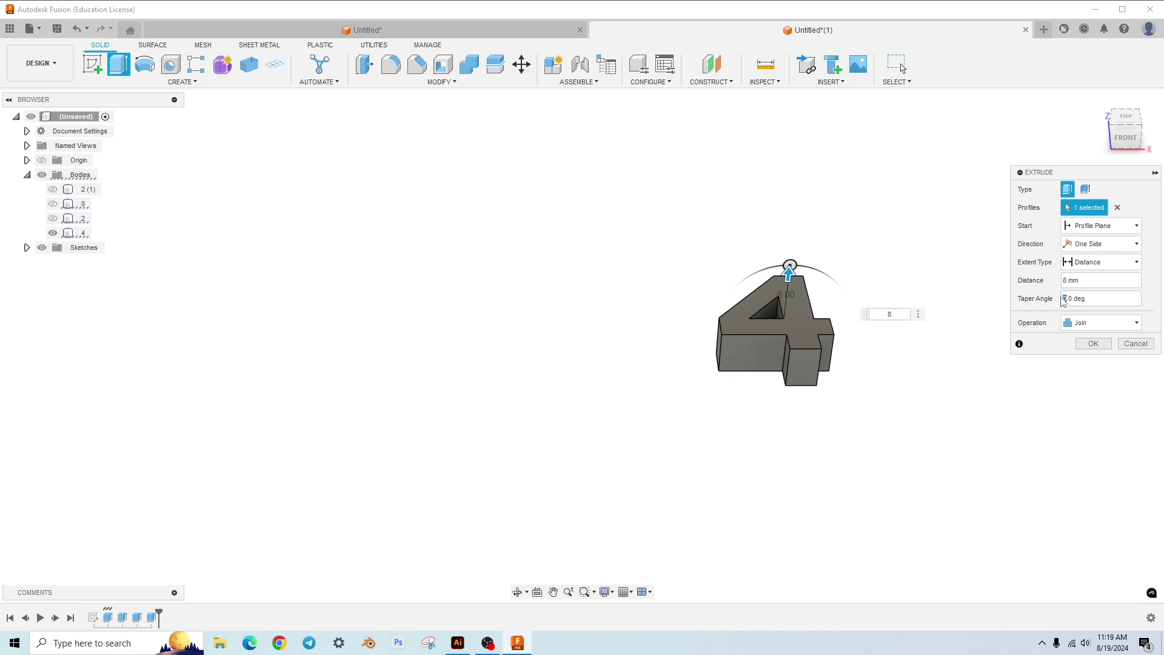
click(1093, 343)
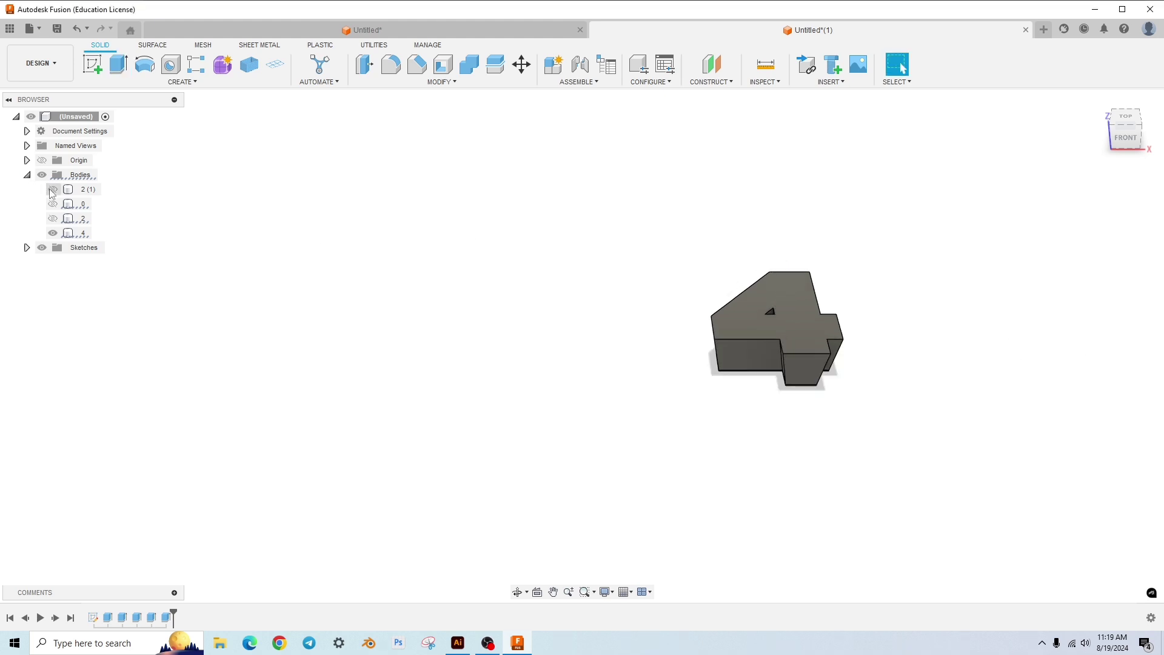
Step: Show bodies 2(1), 0 and 2 again so all four digits are visible
click(53, 189)
click(53, 203)
click(52, 218)
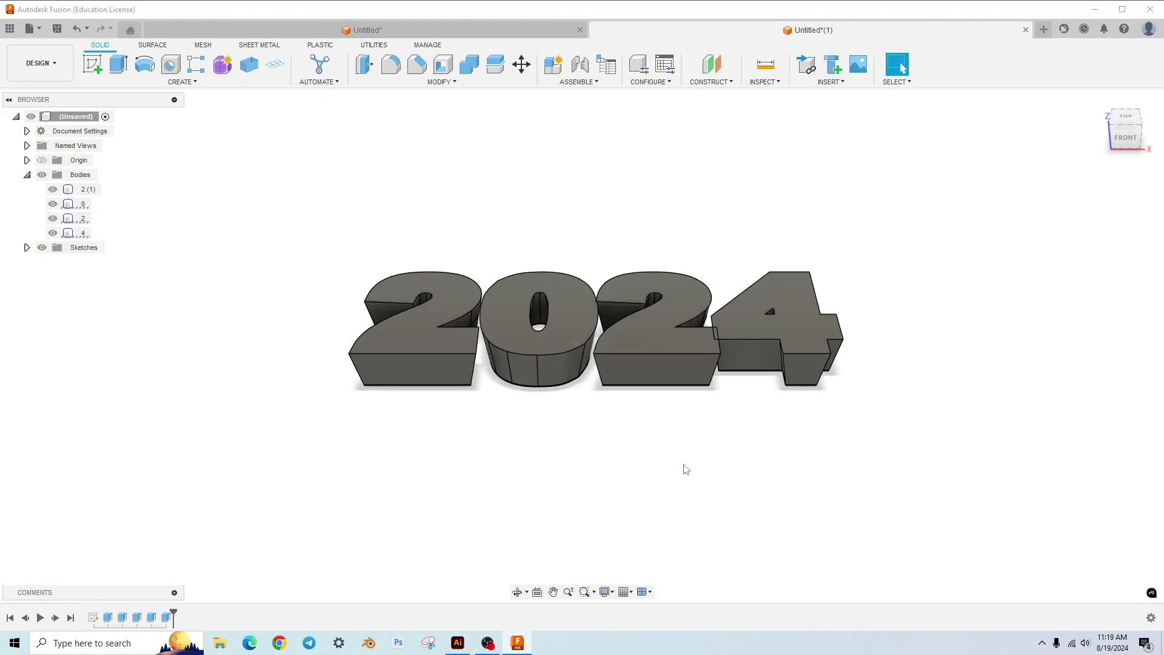
Step: Orbit and zoom to inspect the digit tops and front of the complete 2024 stamp
shift+middle_drag(683, 467, 798, 390)
scroll(799, 390, up, 3)
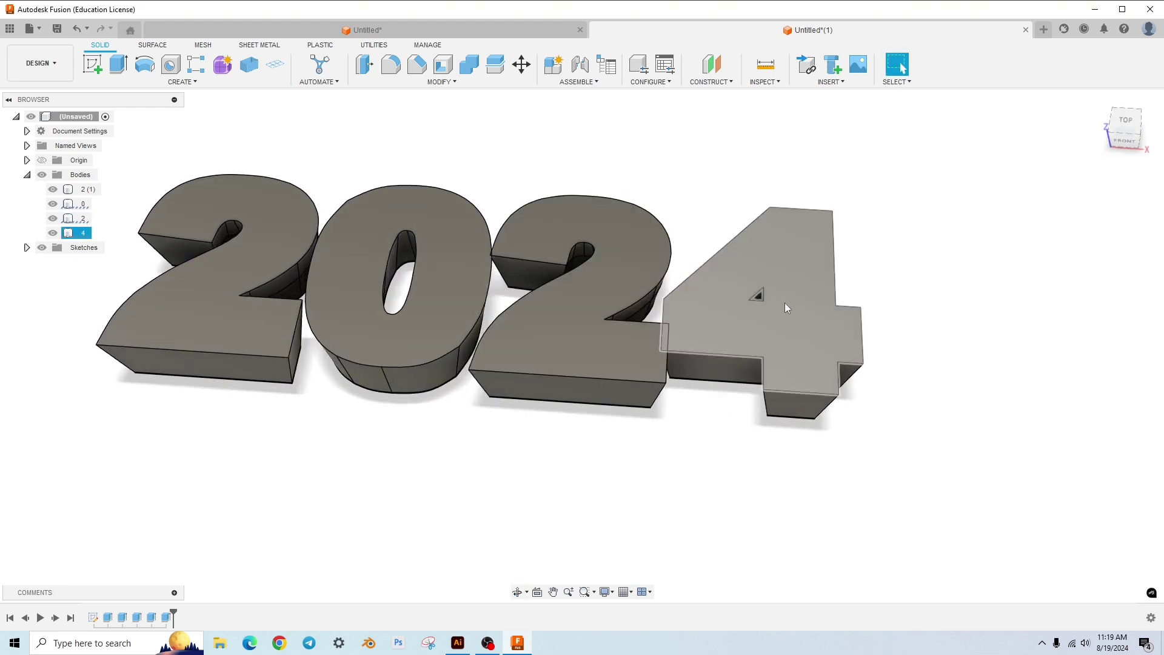
shift+middle_drag(670, 343, 688, 408)
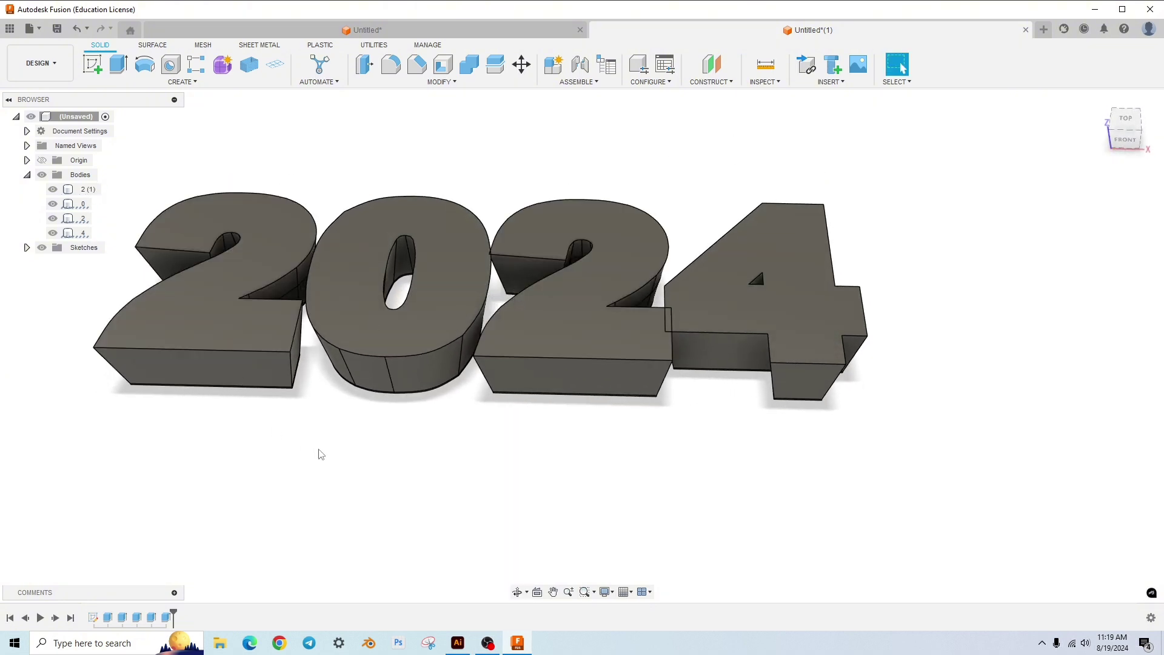
shift+middle_drag(322, 452, 359, 322)
shift+middle_drag(548, 416, 549, 465)
scroll(704, 431, down, 3)
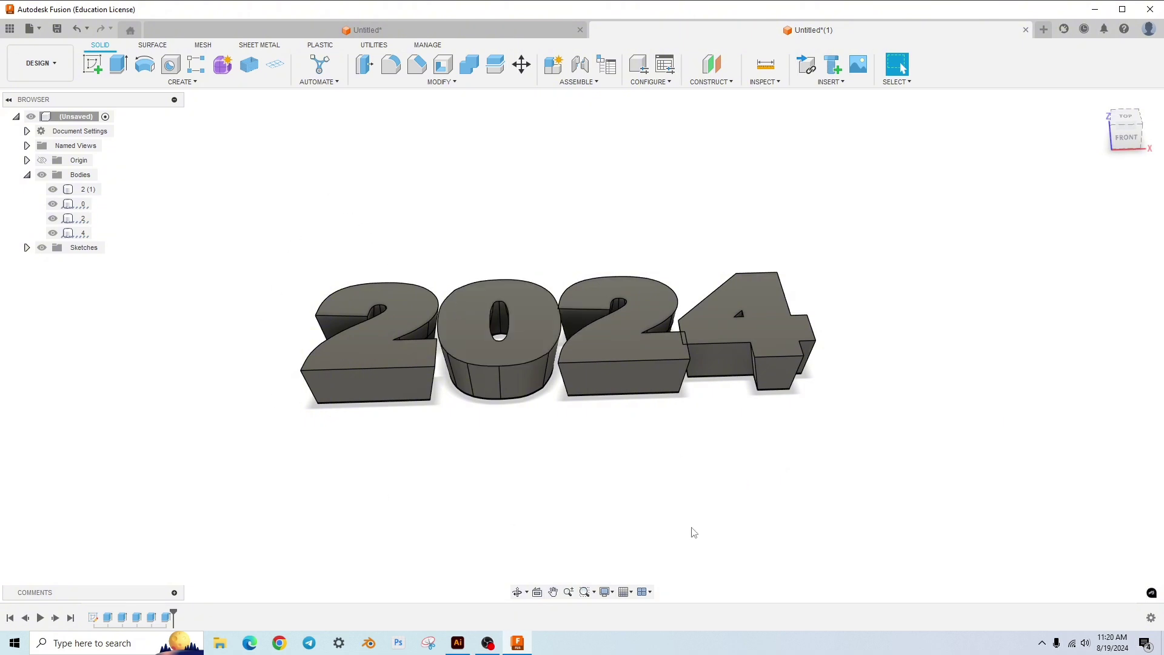
shift+middle_drag(677, 477, 664, 407)
click(372, 298)
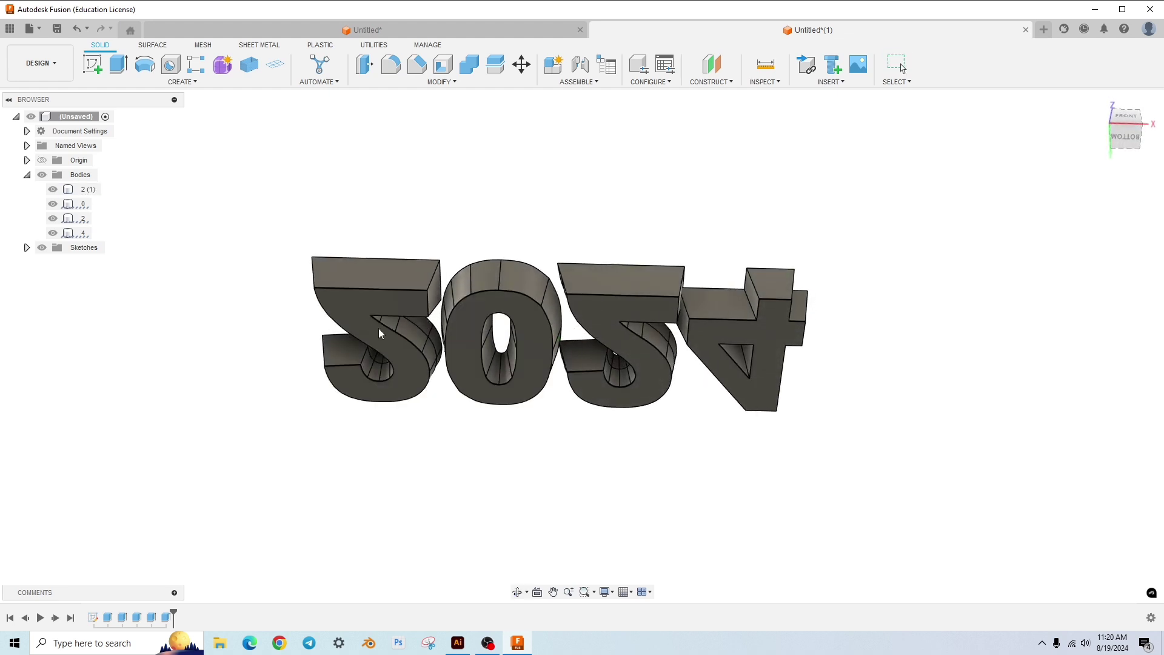
click(417, 485)
Step: Orbit to view the stamp's underside, then return toward the front view
shift+middle_drag(548, 447, 551, 543)
scroll(671, 529, down, 2)
scroll(664, 505, down, 2)
shift+middle_drag(619, 491, 572, 442)
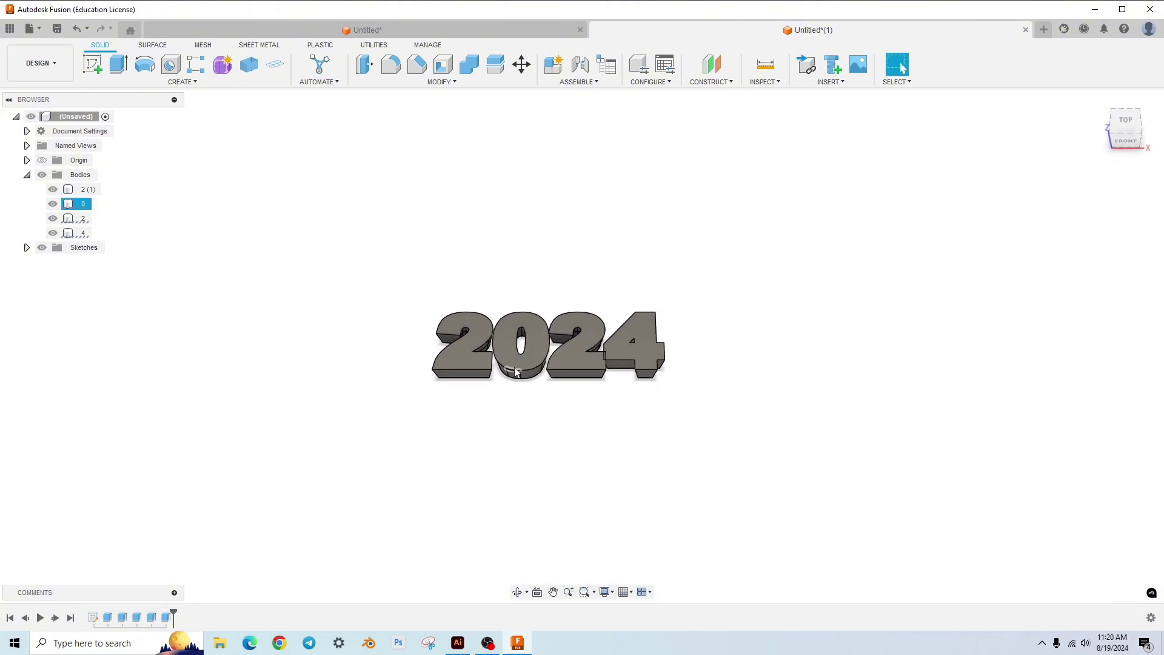
scroll(455, 313, up, 2)
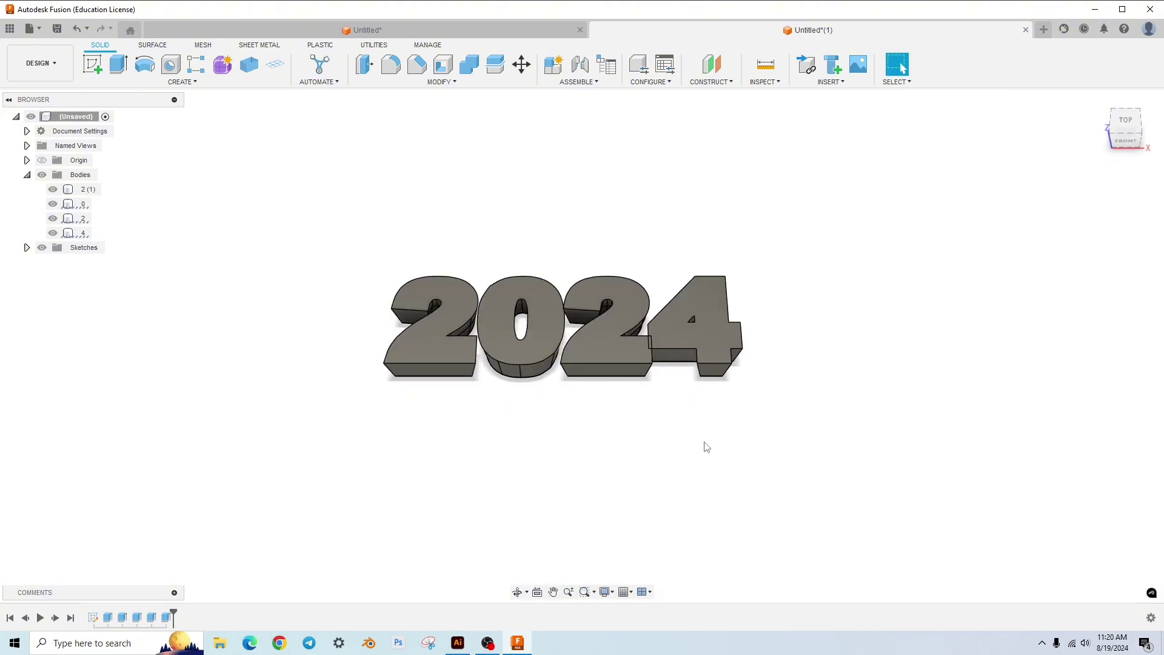
shift+middle_drag(697, 456, 599, 345)
shift+middle_drag(504, 389, 696, 304)
shift+middle_drag(702, 420, 595, 417)
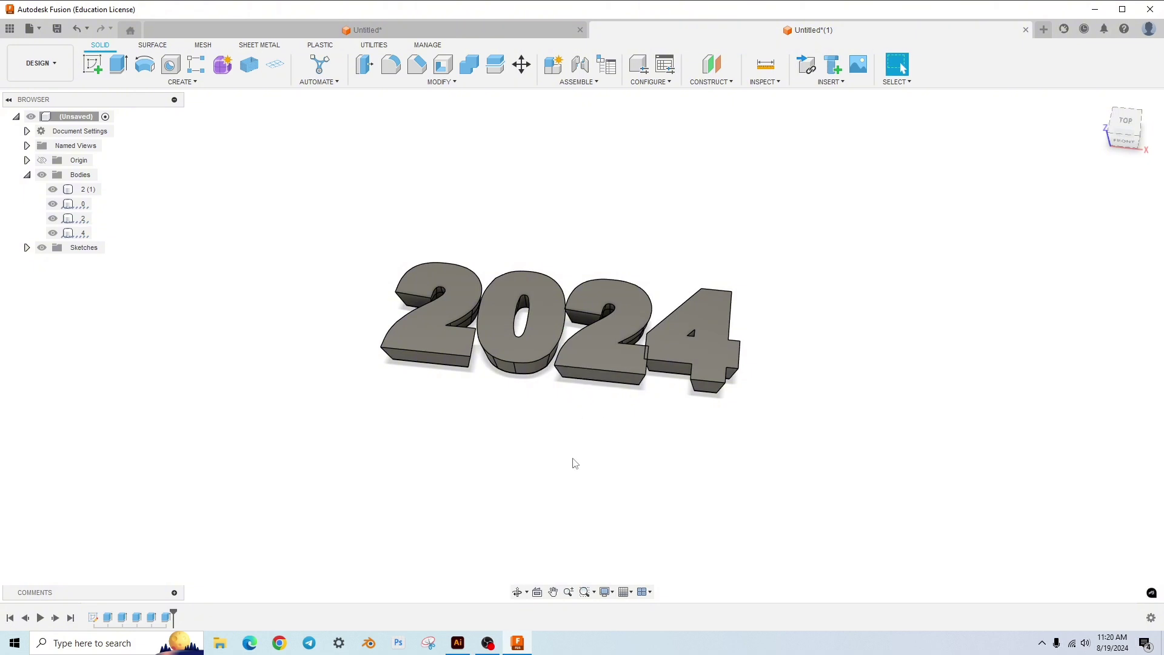
Step: Start a new sketch on the top face of the 0 digit
click(92, 65)
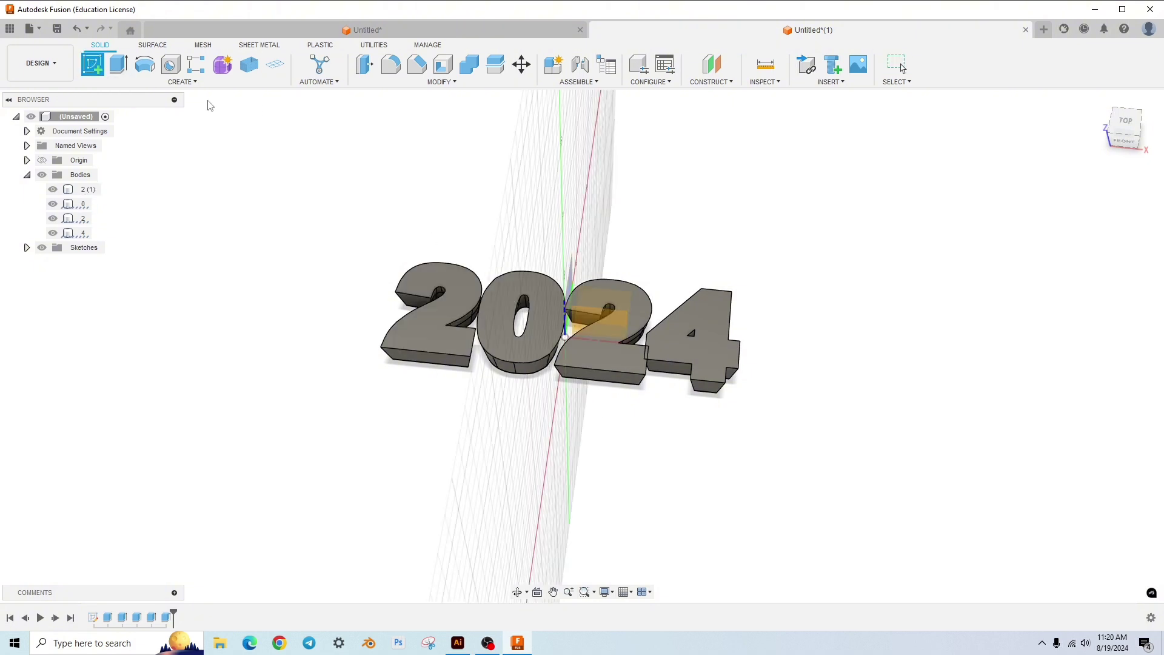
click(465, 292)
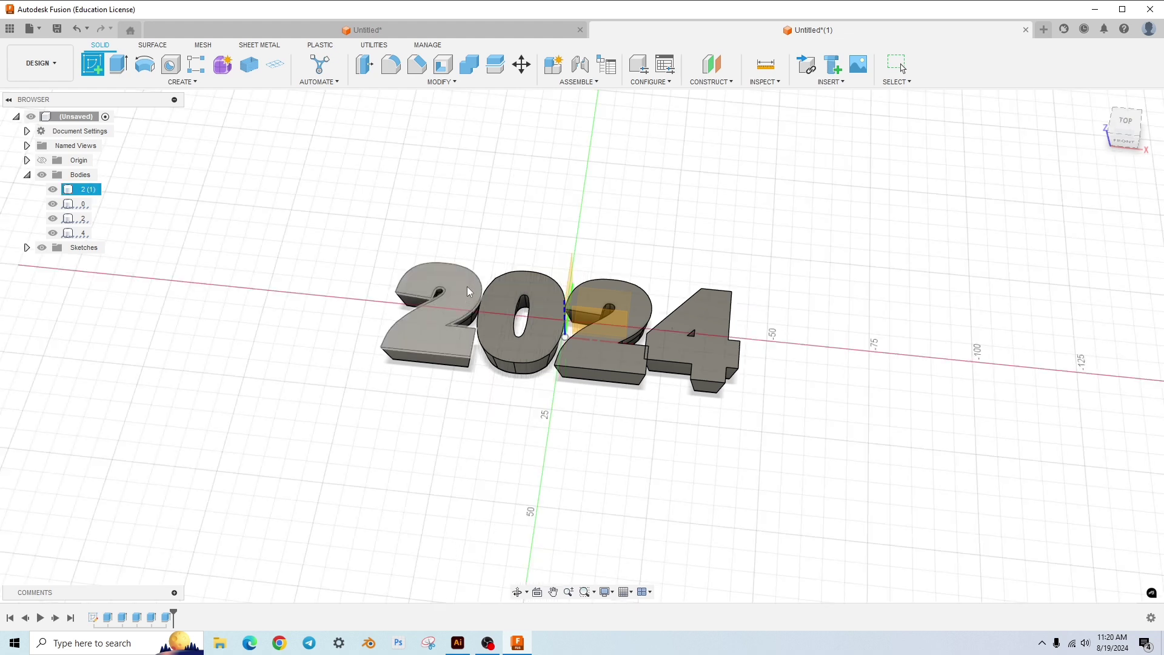
click(506, 293)
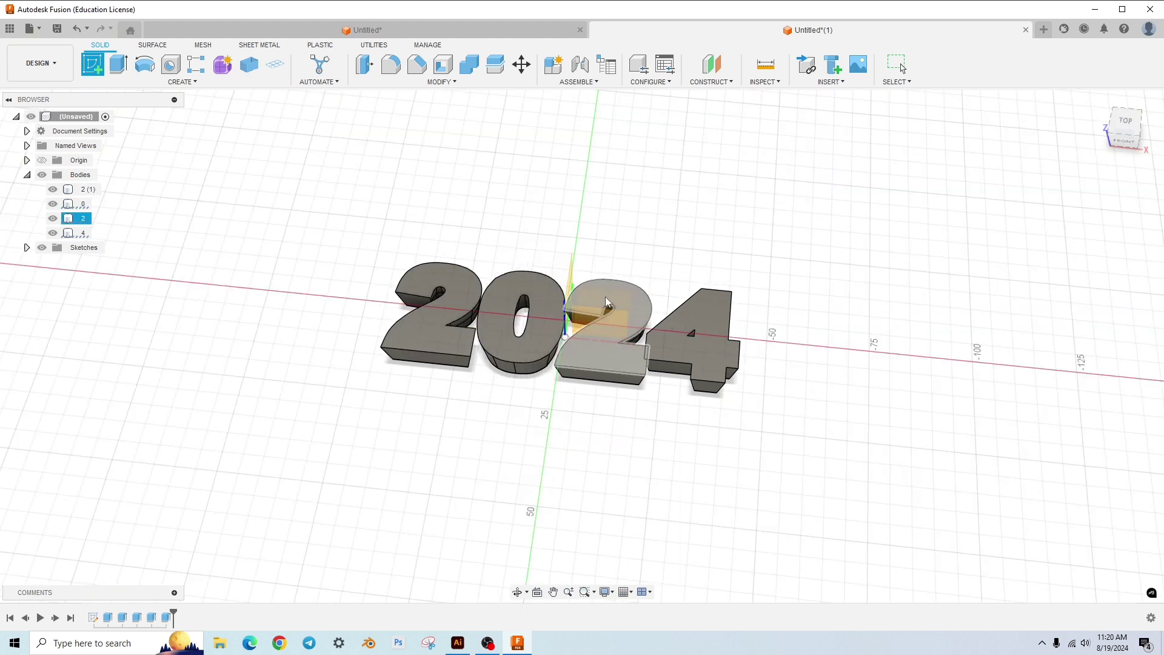
click(545, 294)
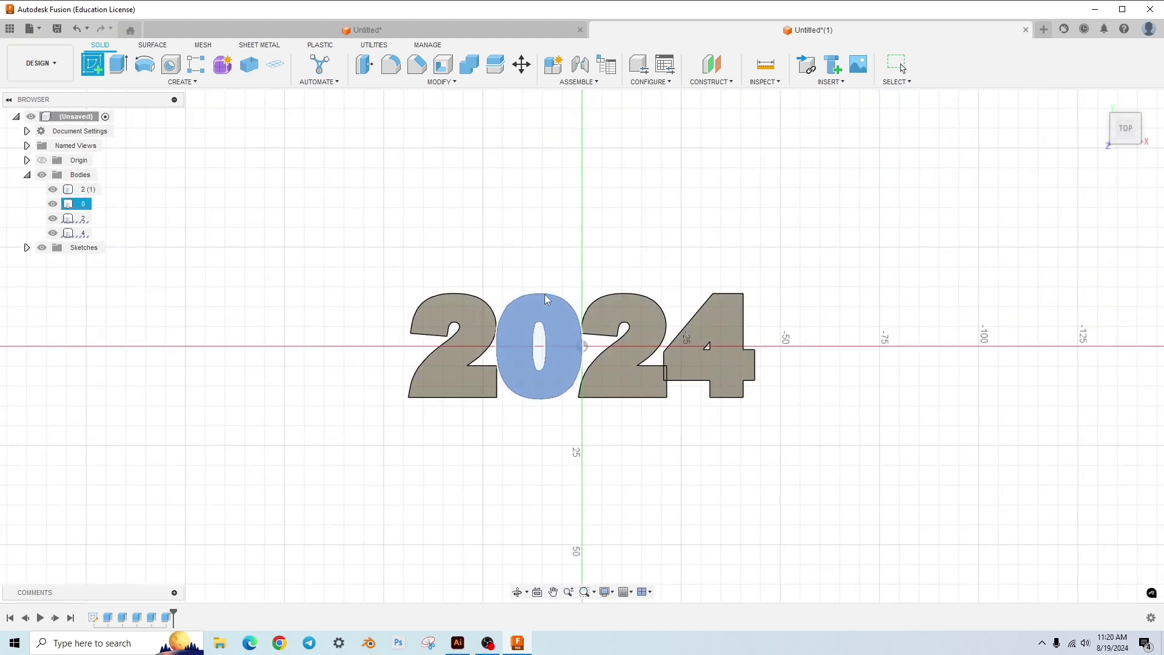
click(546, 294)
Step: Draw a centre rectangle of 100 by 50 mm on the sketch origin
key(r)
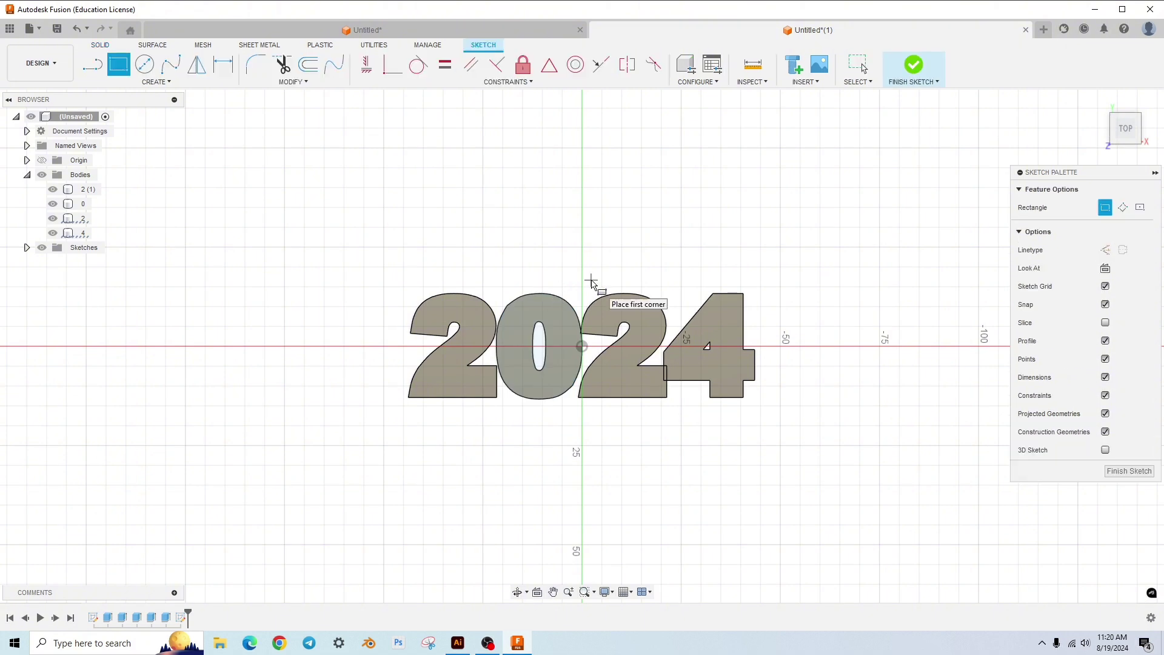
click(1139, 208)
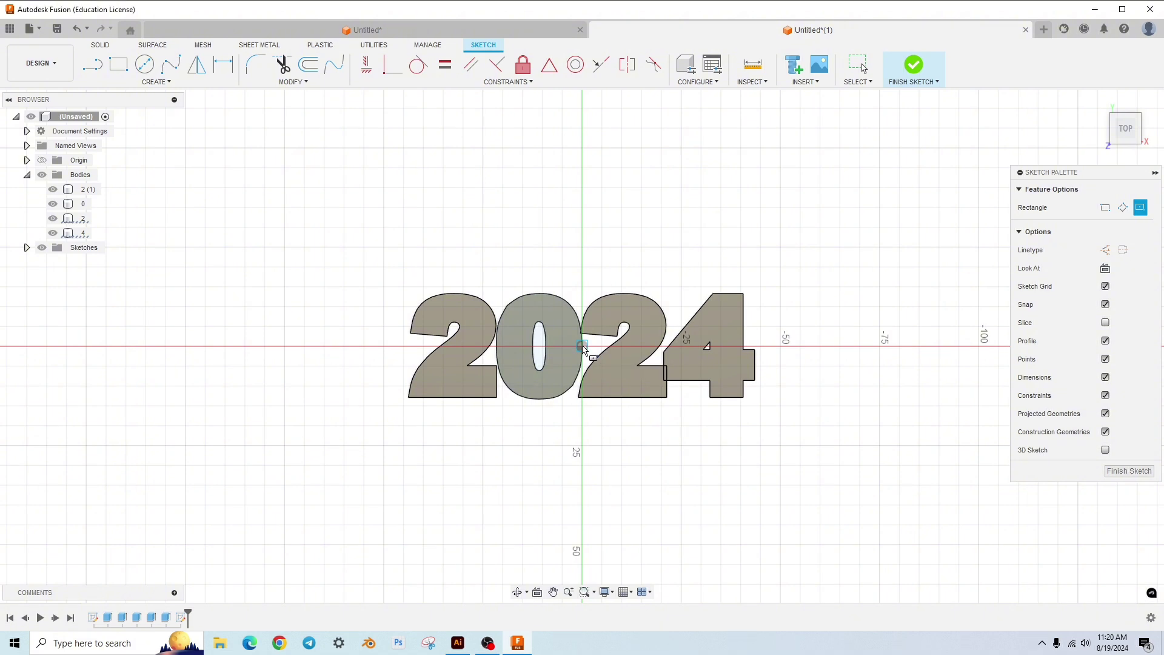
click(582, 346)
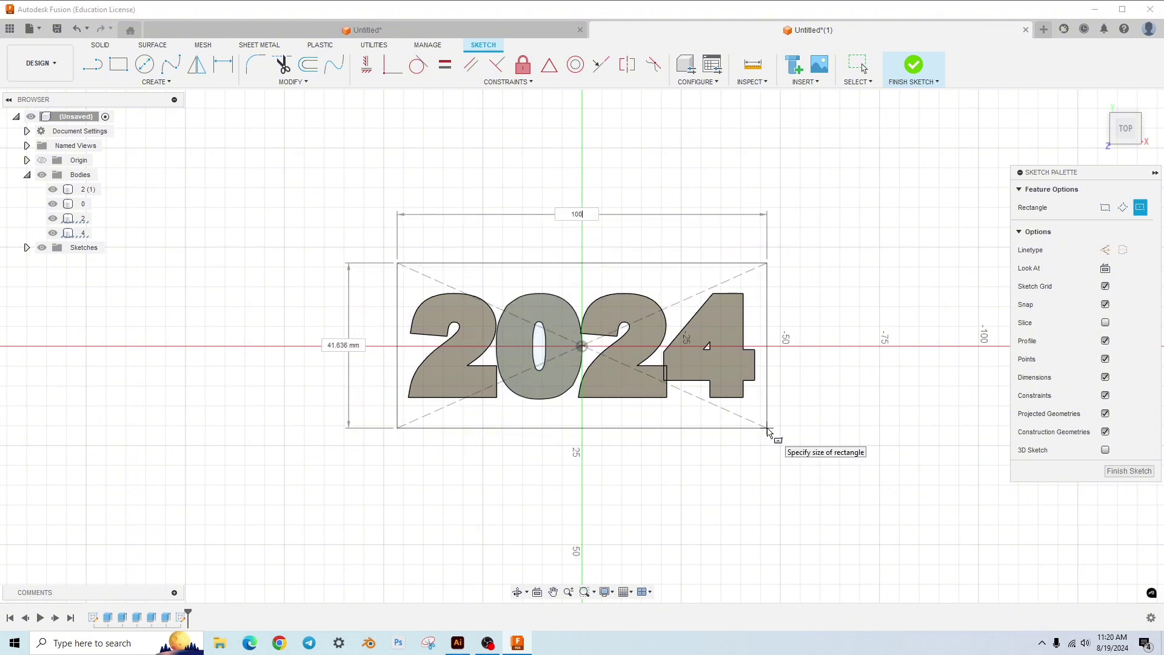
text(100)
key(Tab)
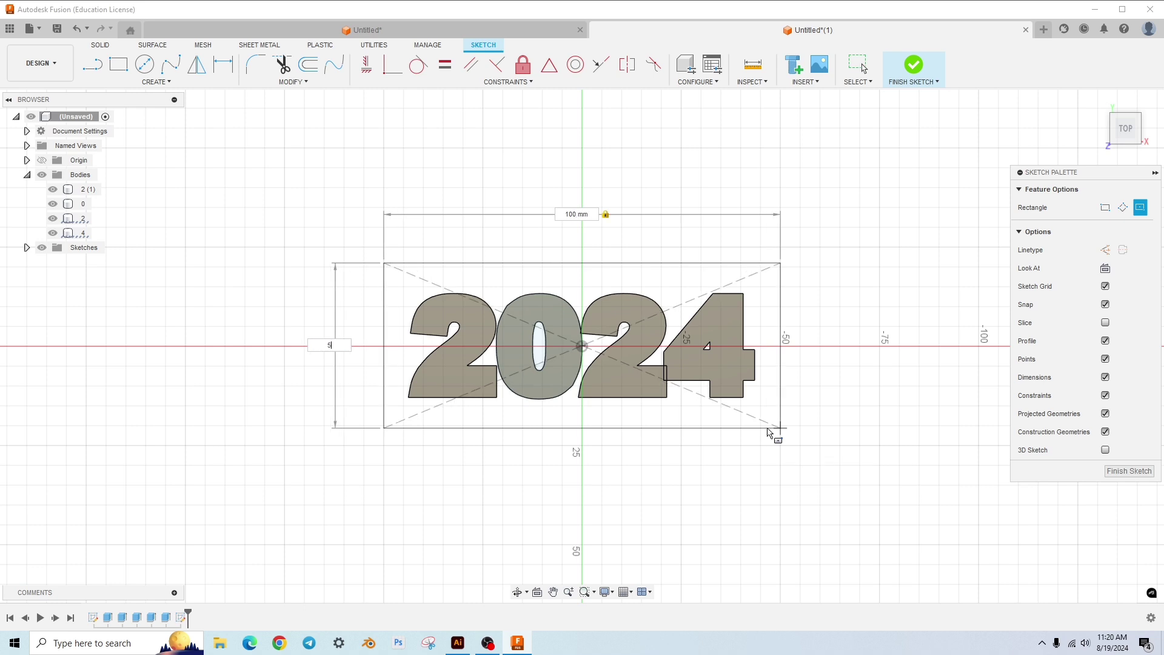
key(Tab)
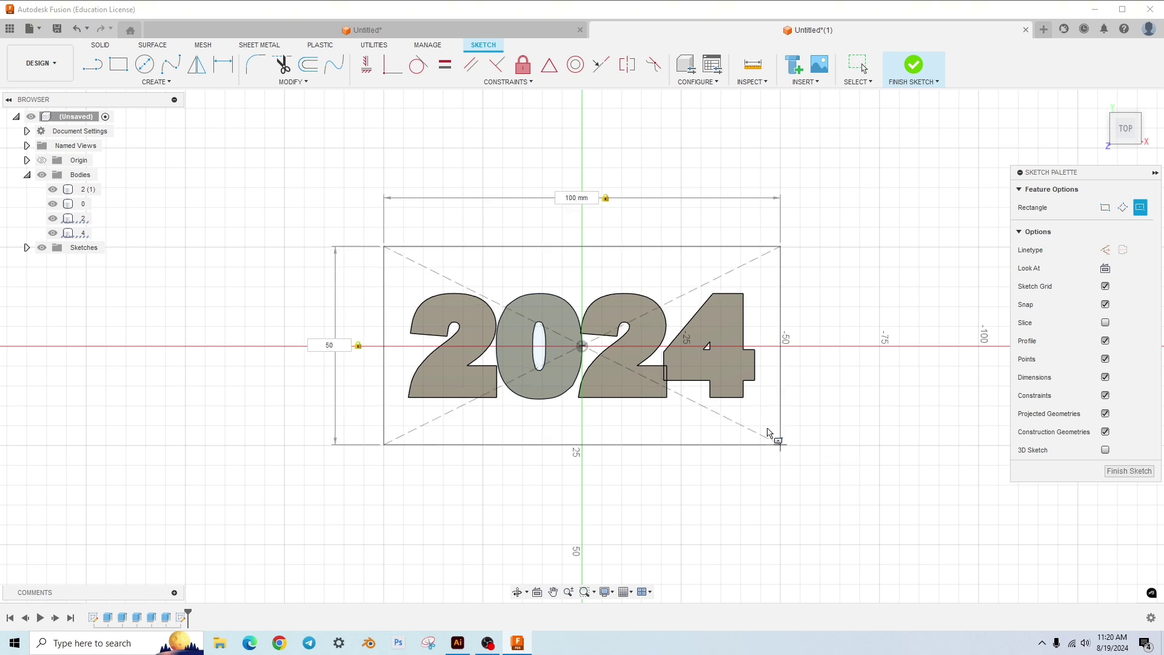
key(Return)
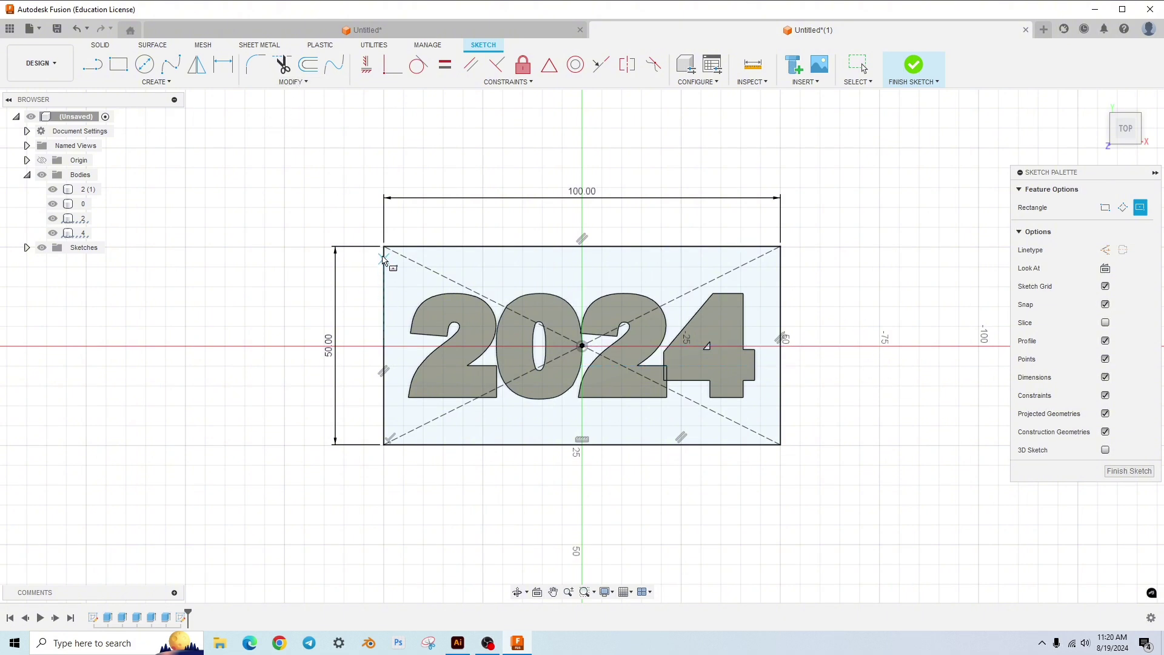
Step: Begin a corner fillet on the rectangle, then cancel it, leaving corners sharp
click(256, 64)
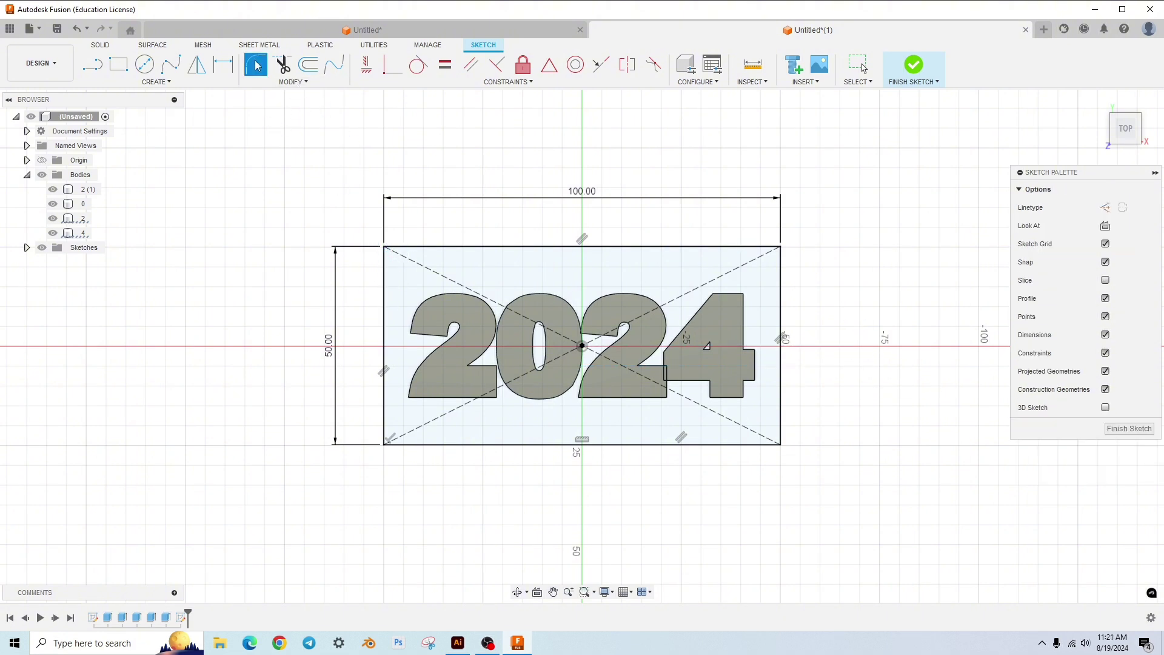
click(385, 258)
click(404, 247)
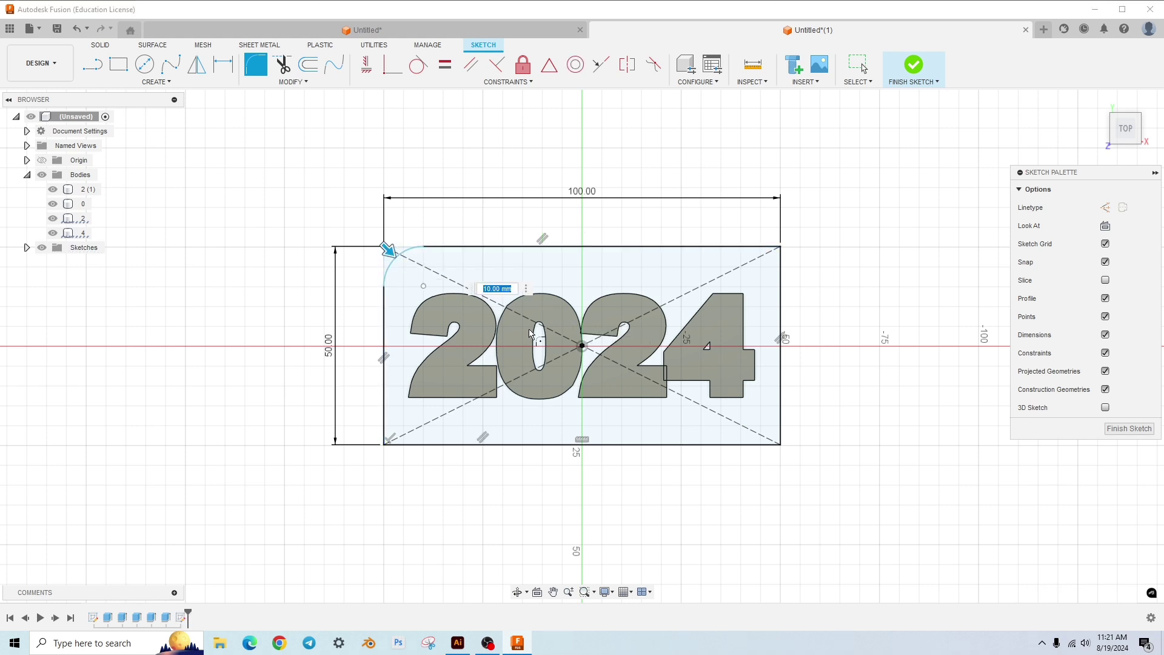
key(Escape)
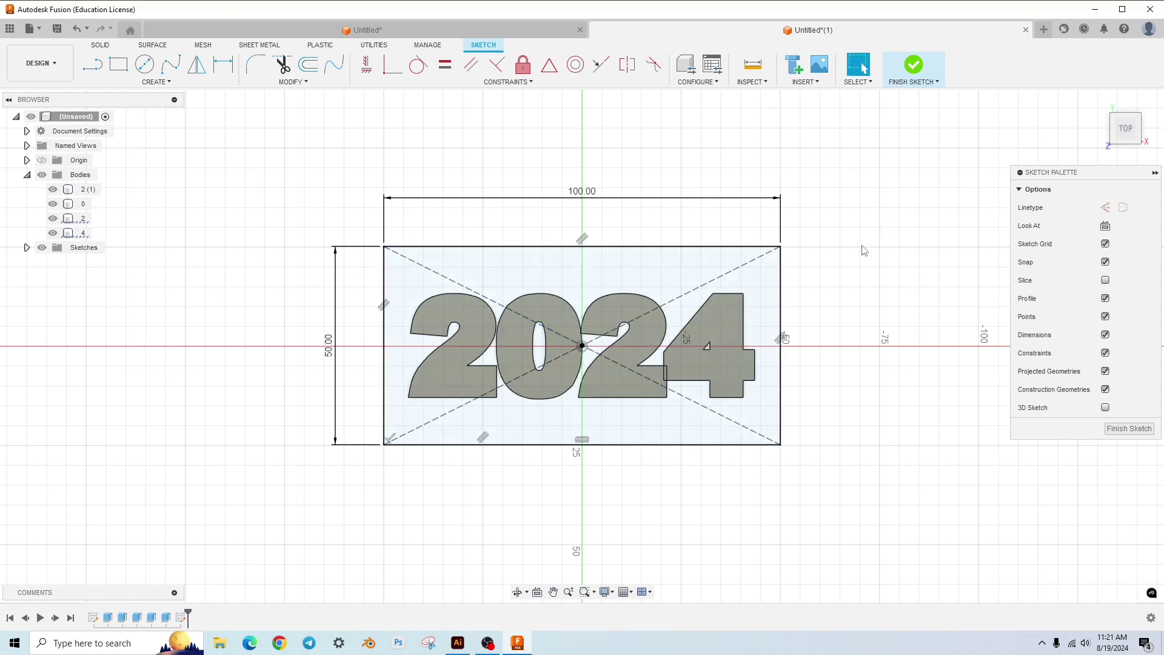
shift+middle_drag(860, 242, 864, 219)
Step: Finish the sketch, select the rectangle and 0's inner profile, then cancel an extrude attempt
click(913, 73)
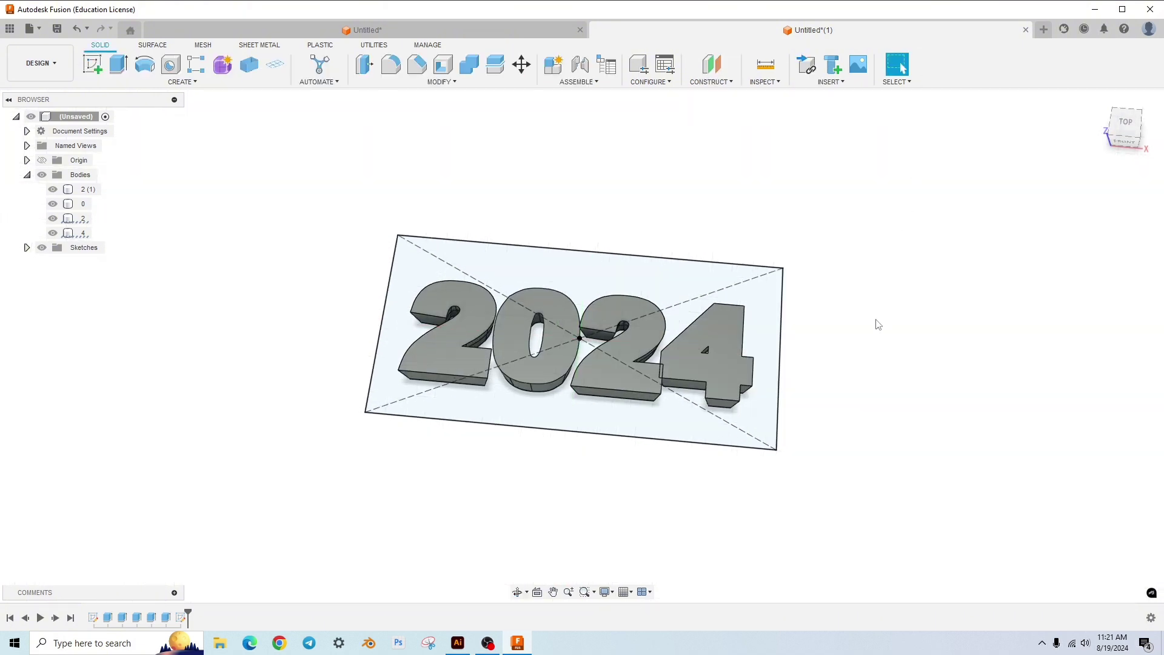
mouse_move(878, 325)
shift+middle_down()
mouse_move(873, 291)
mouse_move(816, 311)
shift+middle_up()
click(536, 291)
click(924, 295)
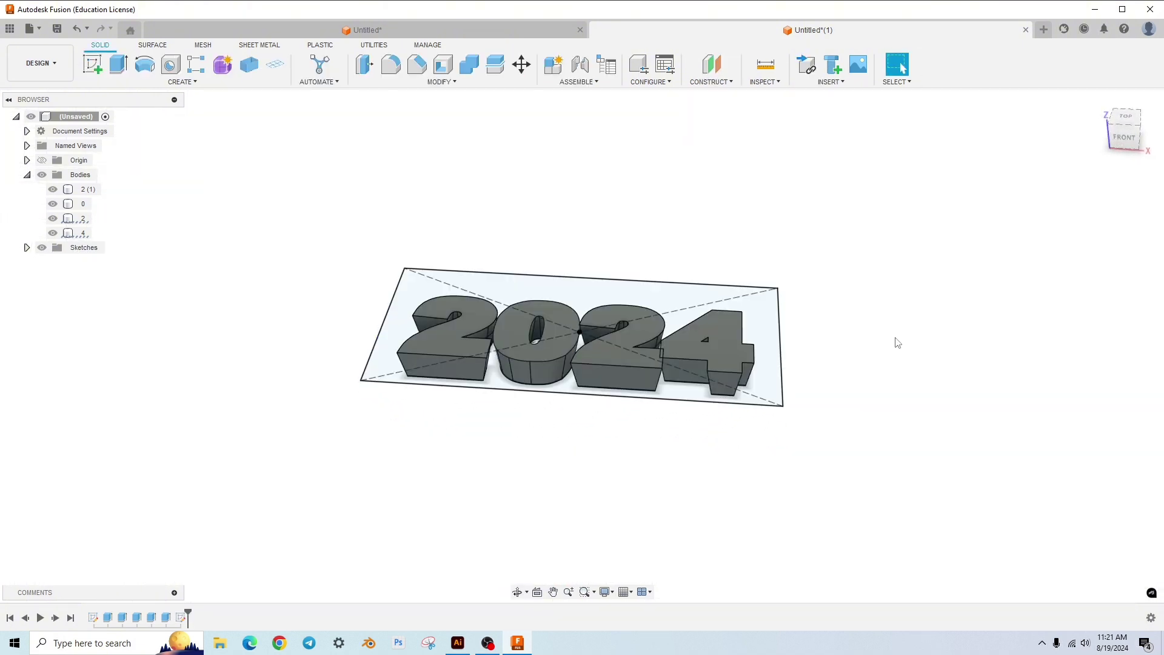
click(411, 294)
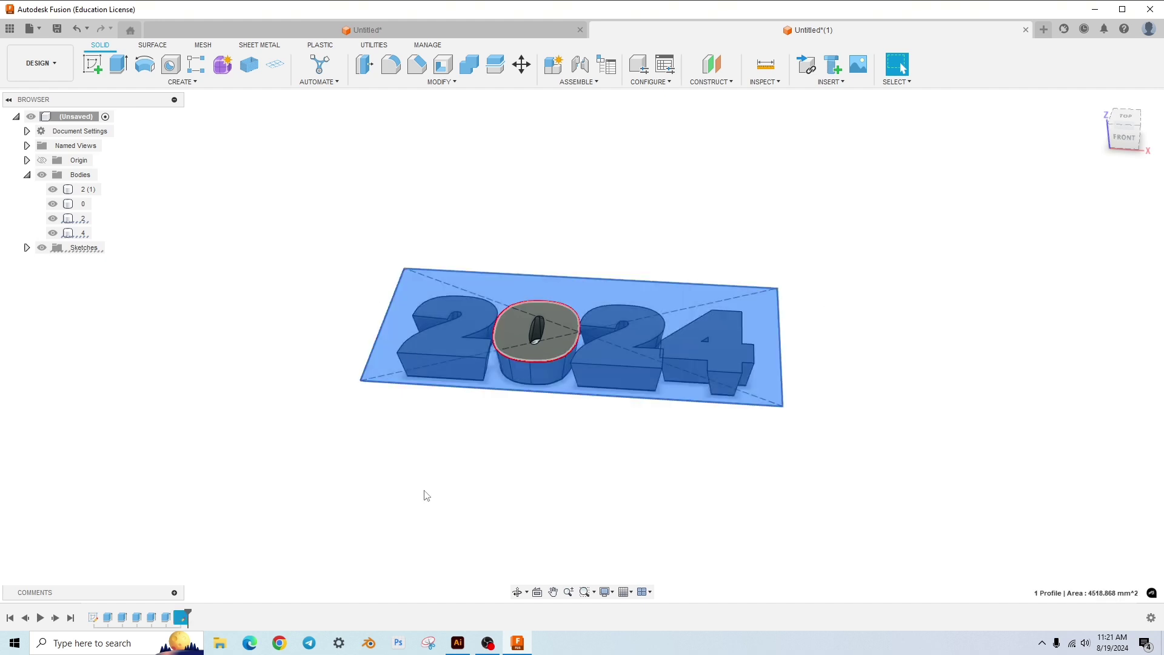
click(513, 324)
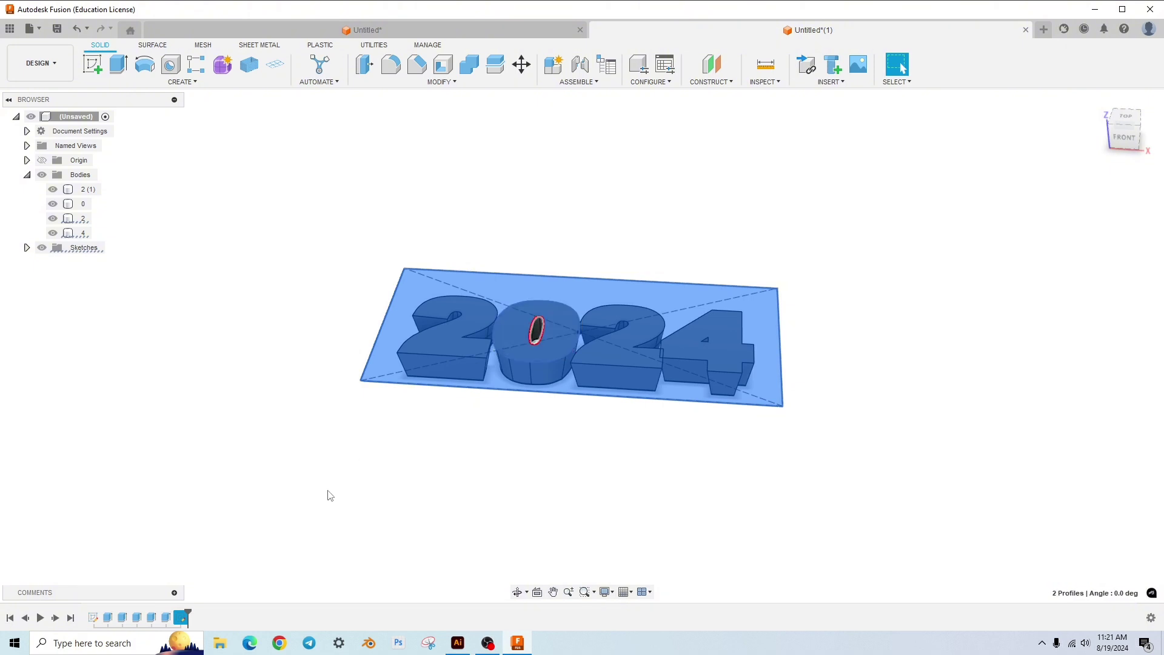
key(e)
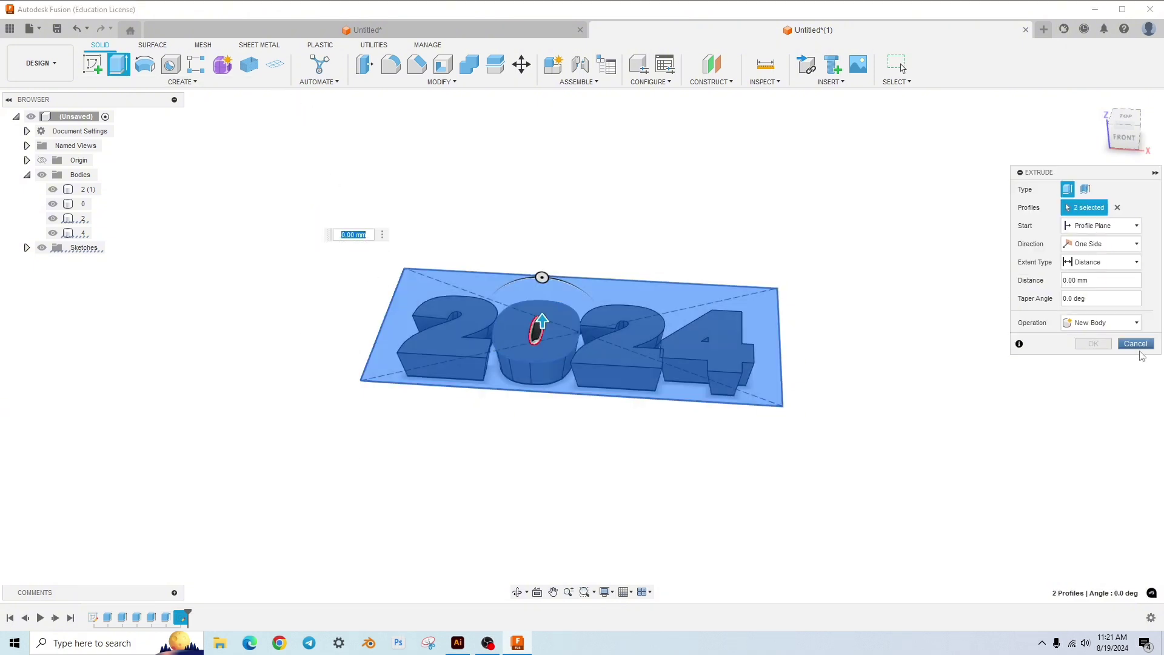
click(1135, 344)
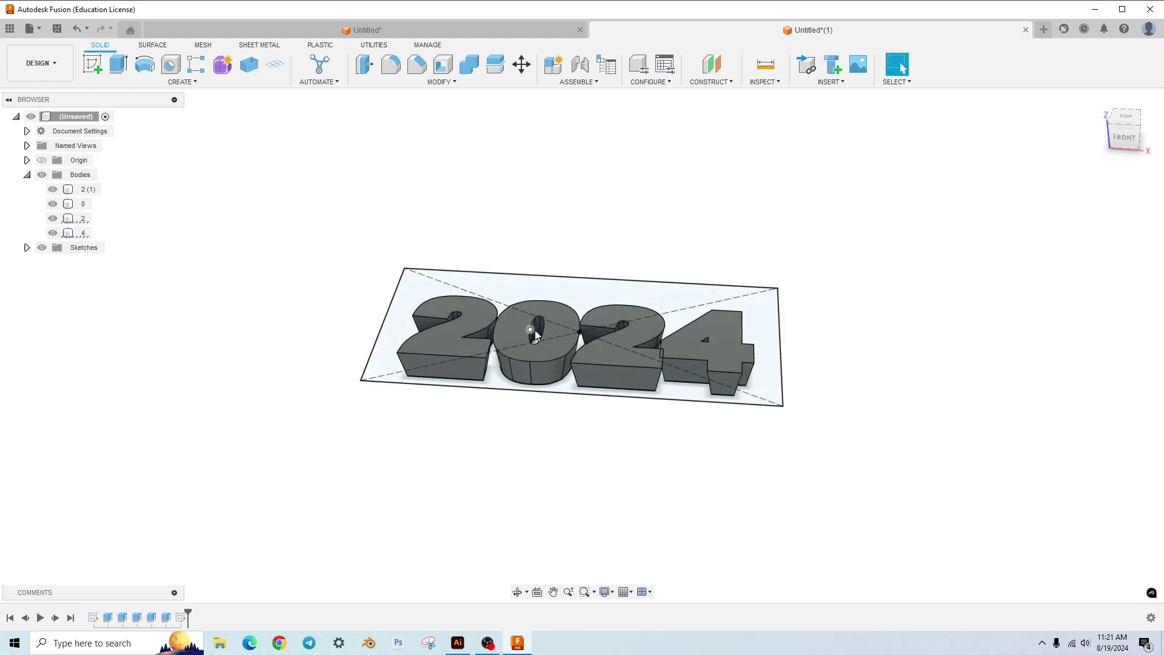
Step: Select the rectangle profile plus both inner regions of the 0
scroll(535, 330, up, 3)
click(478, 264)
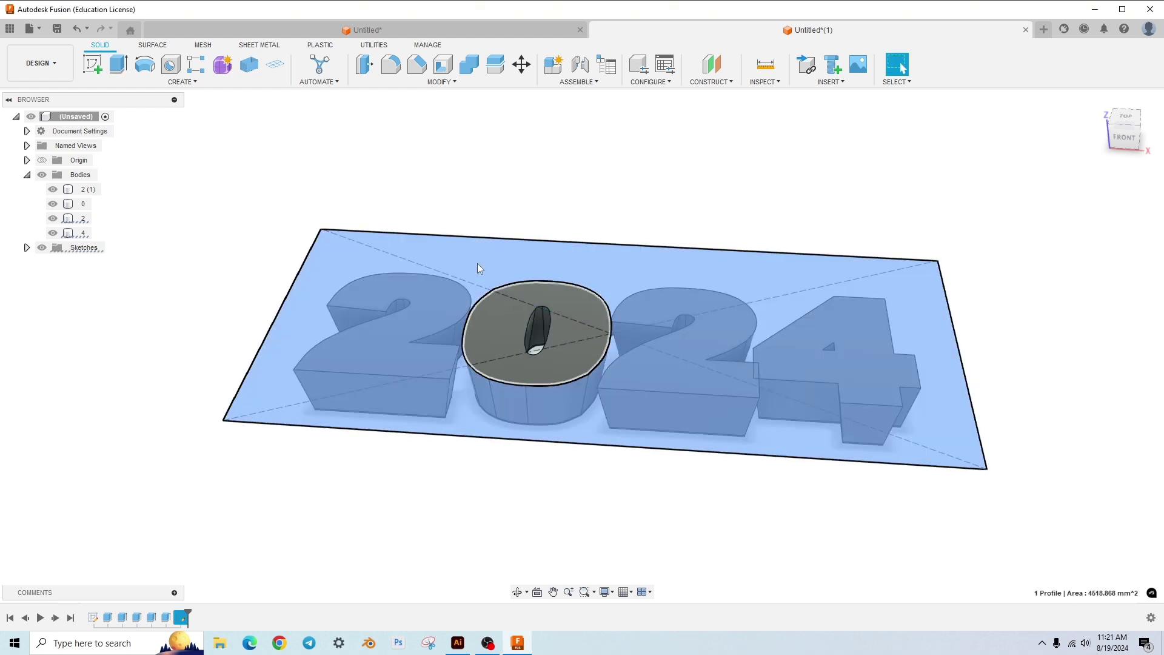
shift+click(493, 328)
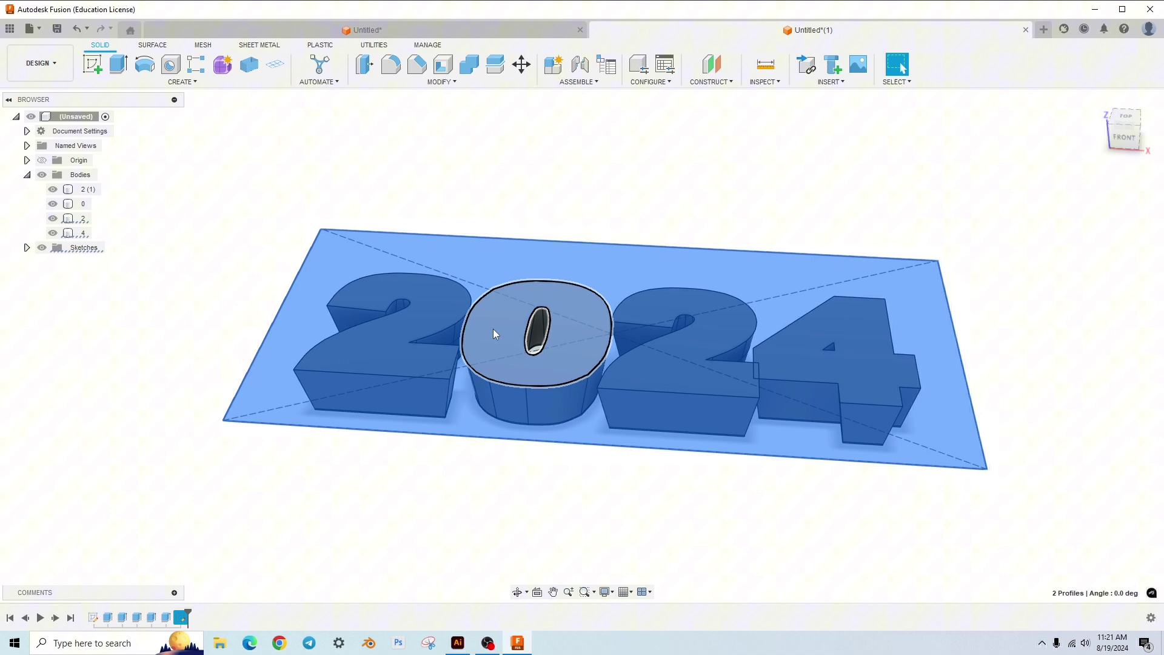
shift+click(549, 298)
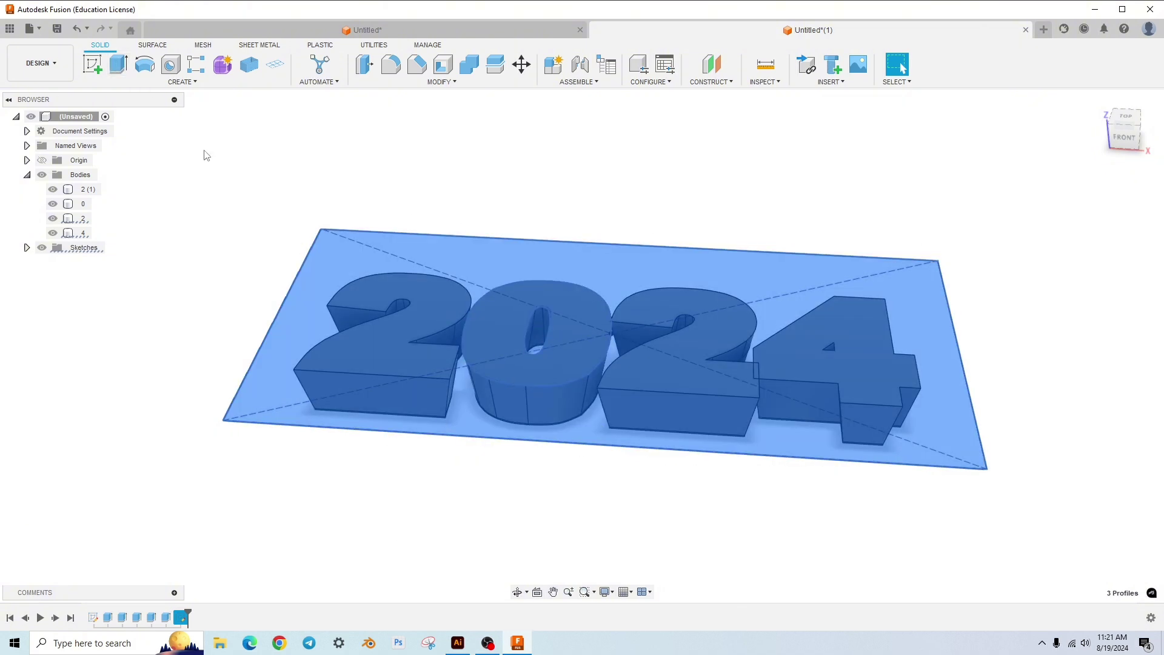
Step: Extrude the three profiles 3 mm as a Join with the 2024 digits
key(e)
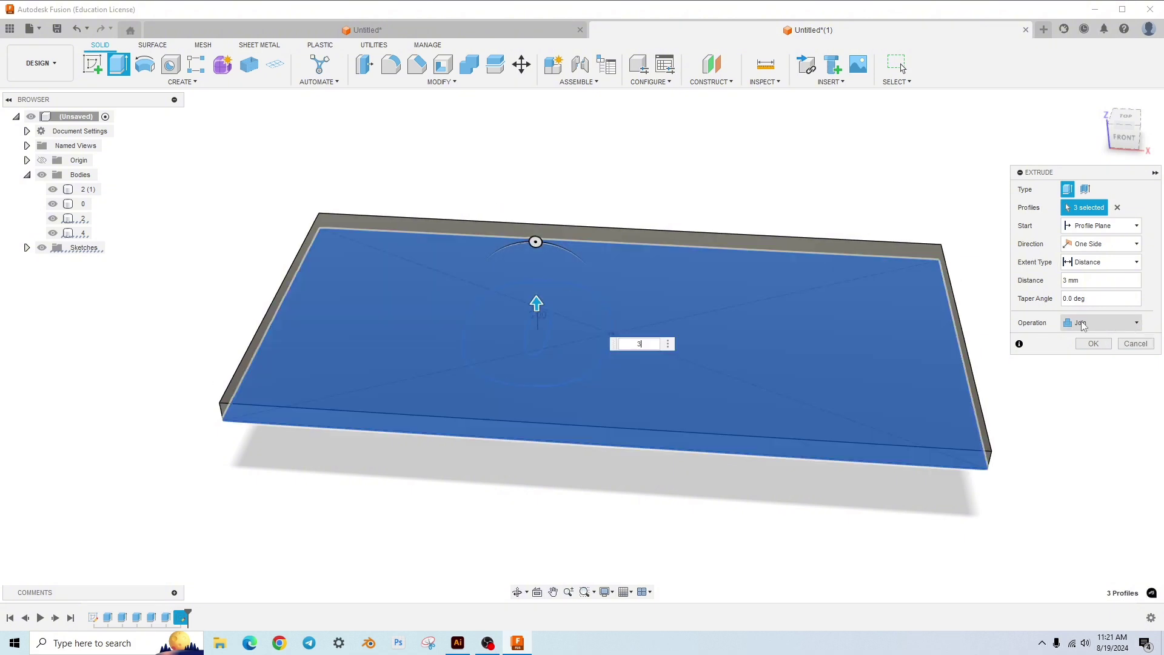
click(1094, 344)
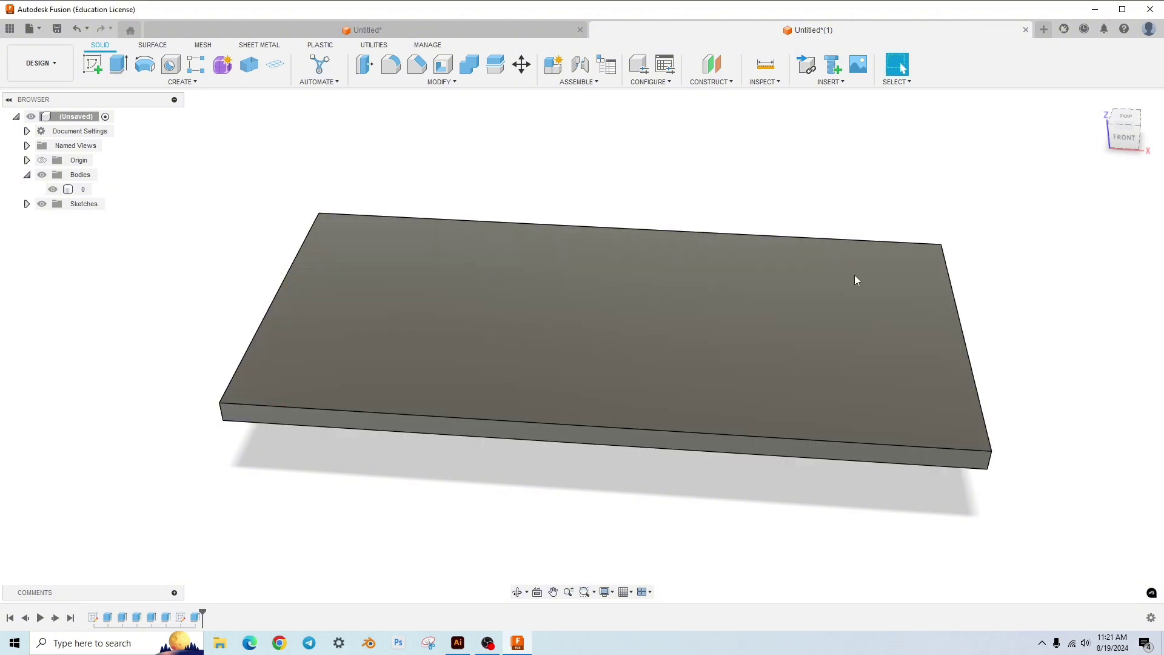
shift+middle_drag(182, 385, 322, 200)
Step: Select the combined body and orbit to inspect the plate's underside and digit tops
click(460, 447)
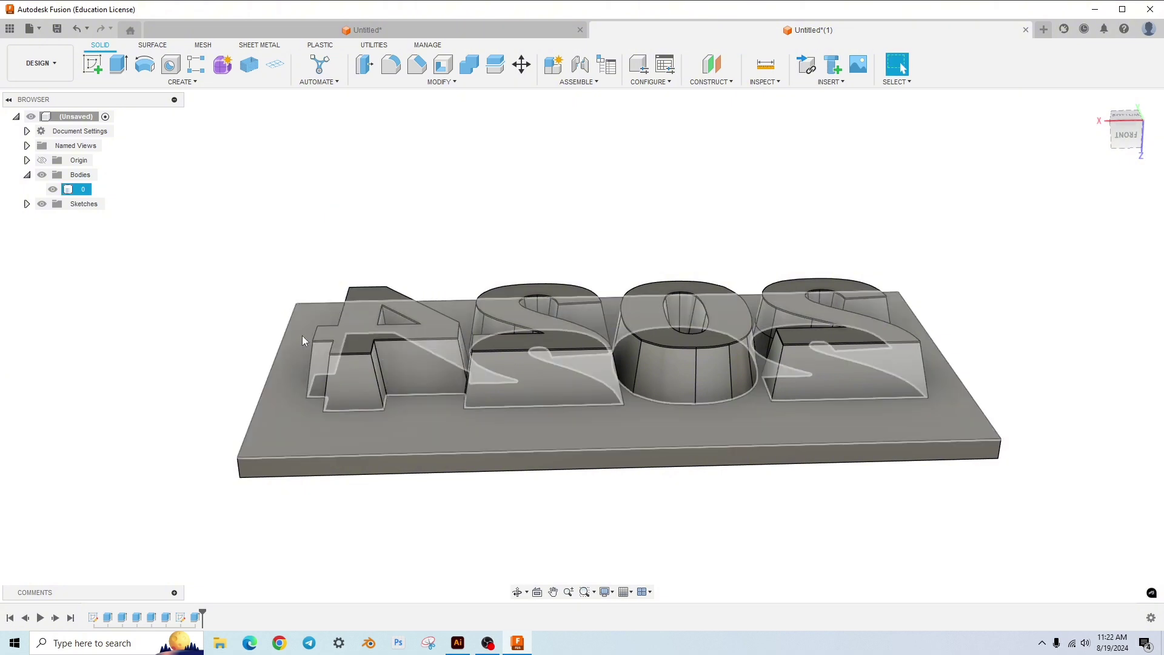
scroll(382, 351, up, 5)
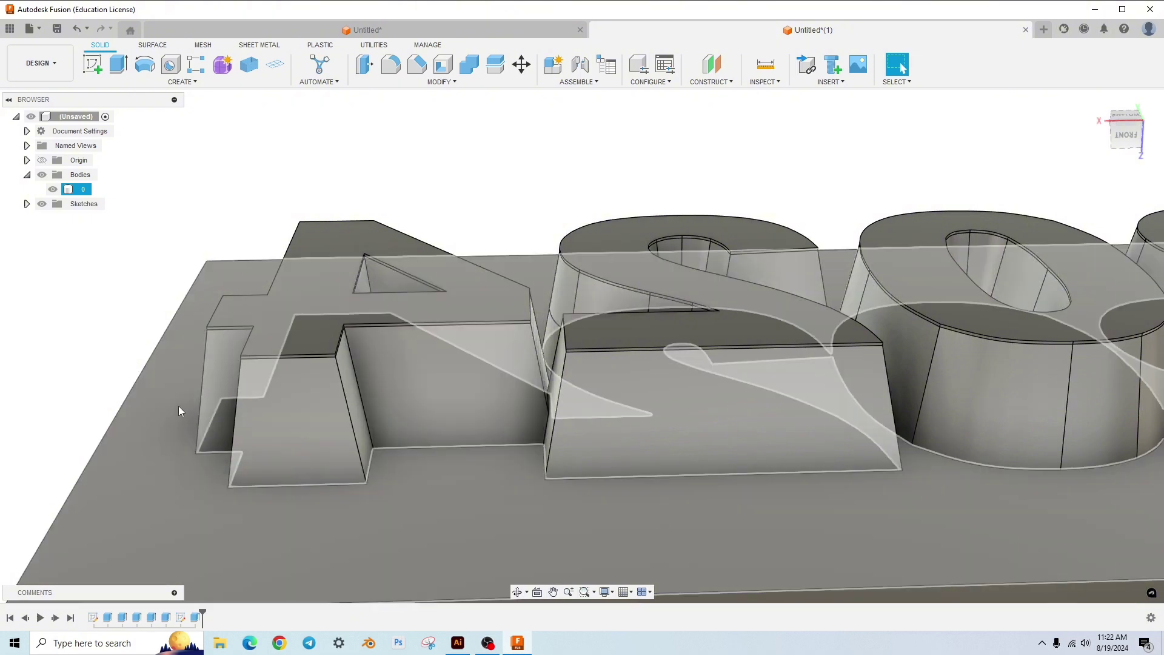
scroll(315, 337, down, 5)
shift+middle_drag(315, 337, 281, 256)
shift+middle_drag(793, 383, 617, 393)
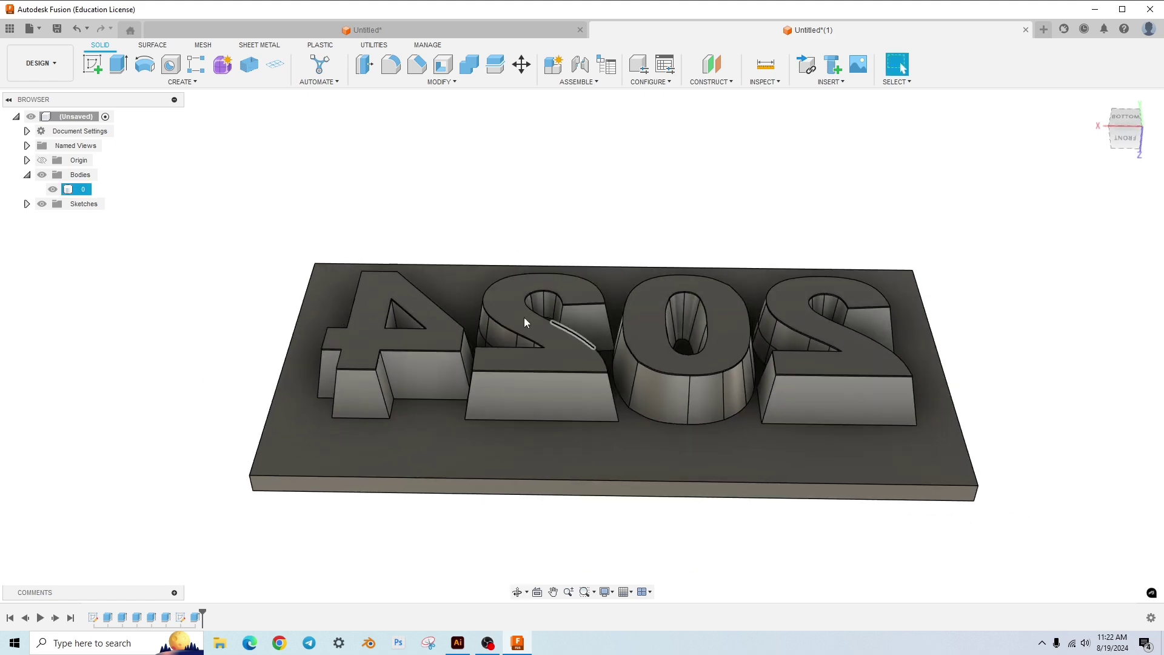
shift+middle_drag(272, 402, 526, 369)
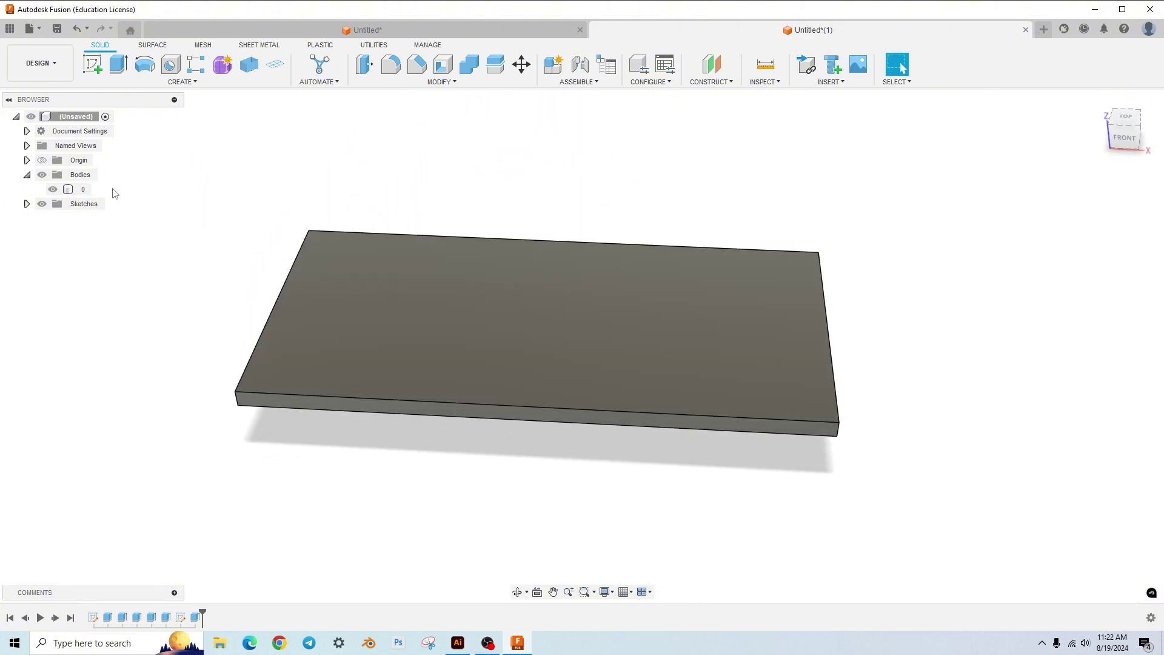
Step: Set the stamp body's opacity to 70% and orbit to inspect it
click(84, 189)
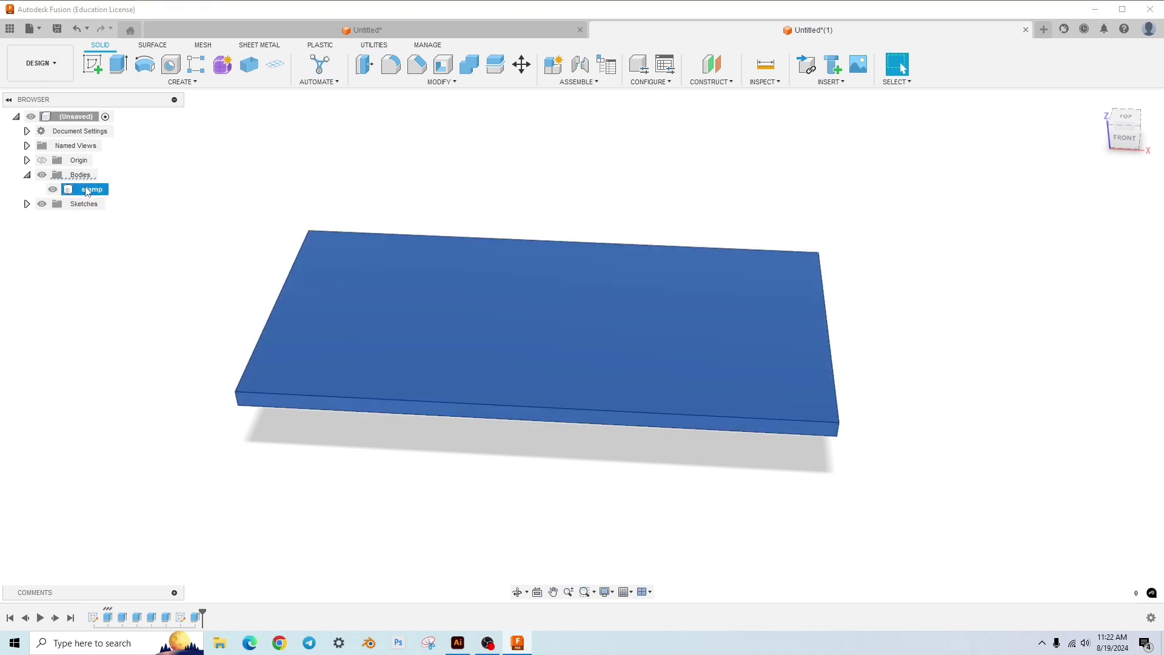
right_click(71, 192)
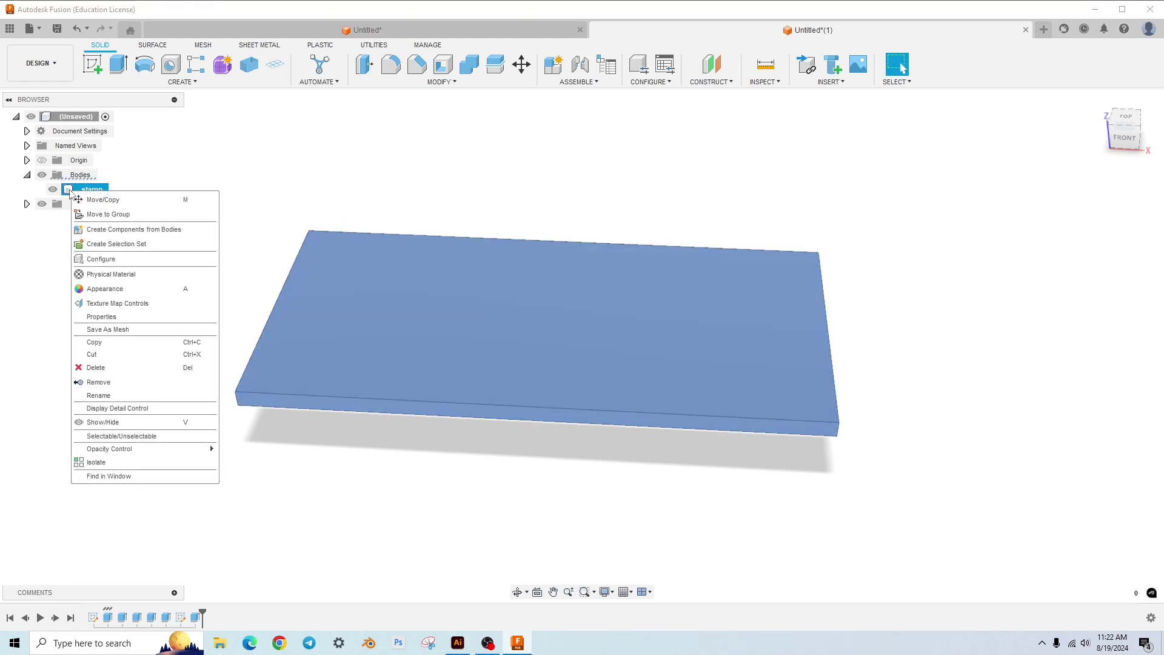
mouse_move(137, 452)
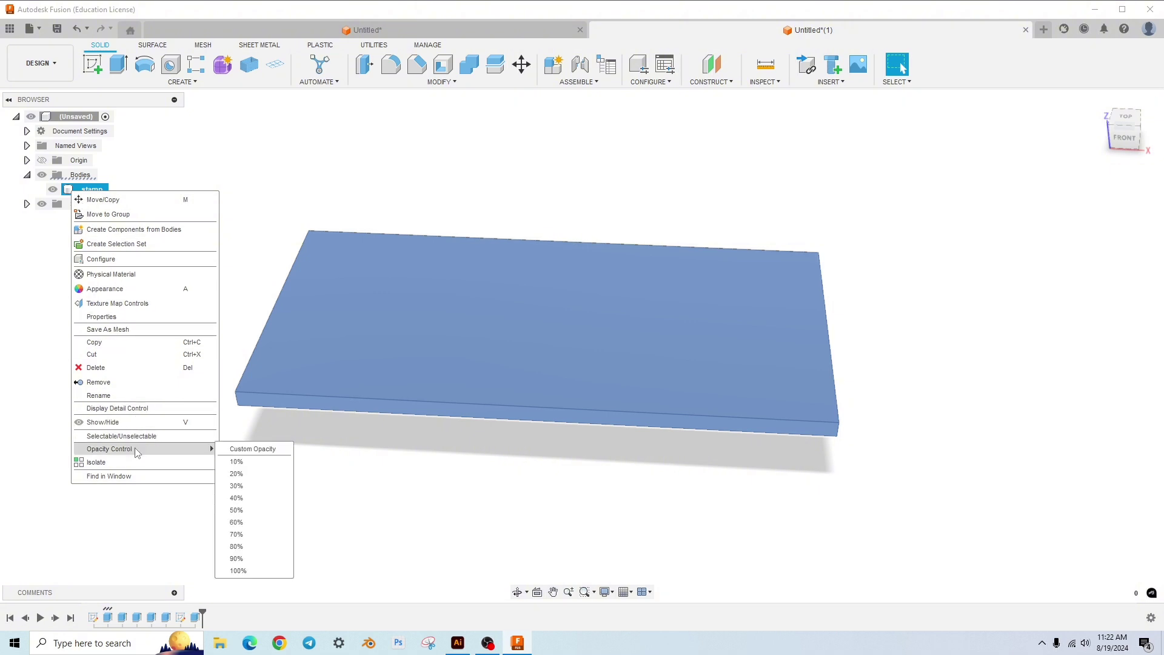
click(241, 535)
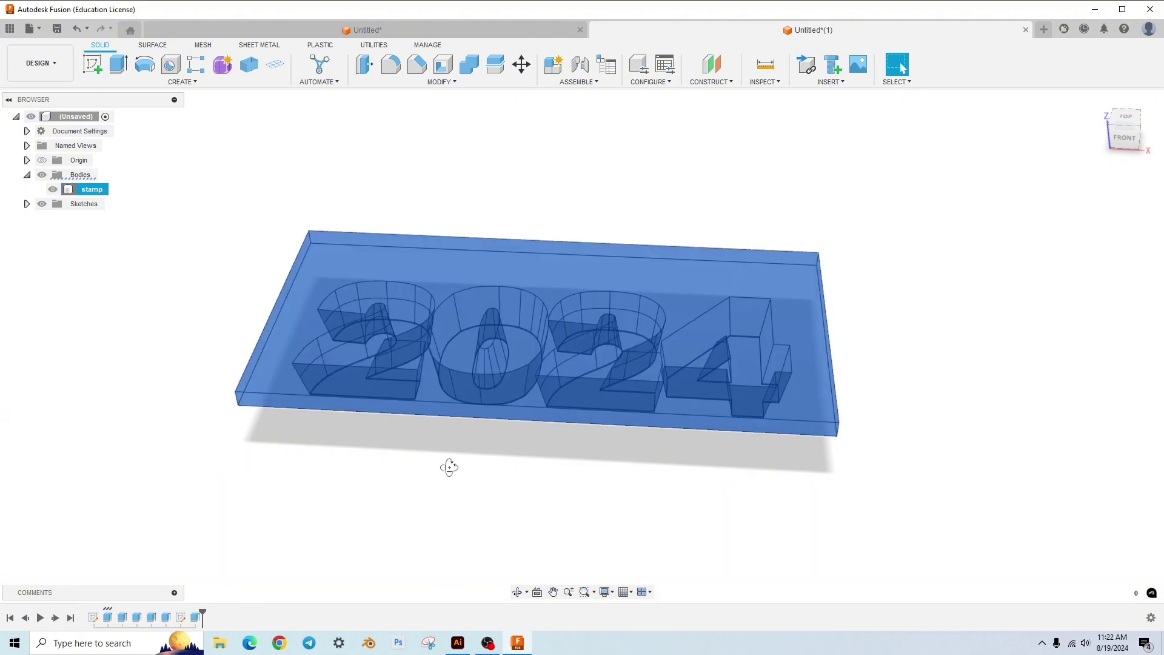
shift+middle_drag(450, 470, 439, 439)
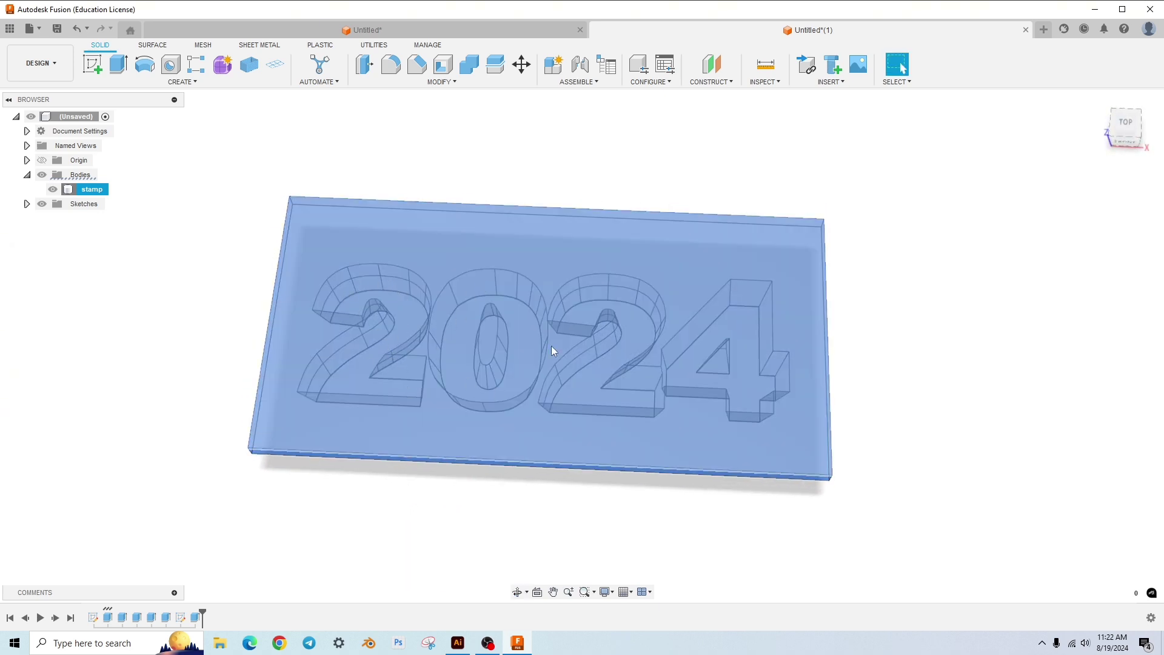
shift+middle_drag(899, 418, 913, 394)
Step: Restore the stamp body's opacity to 100%
right_click(73, 193)
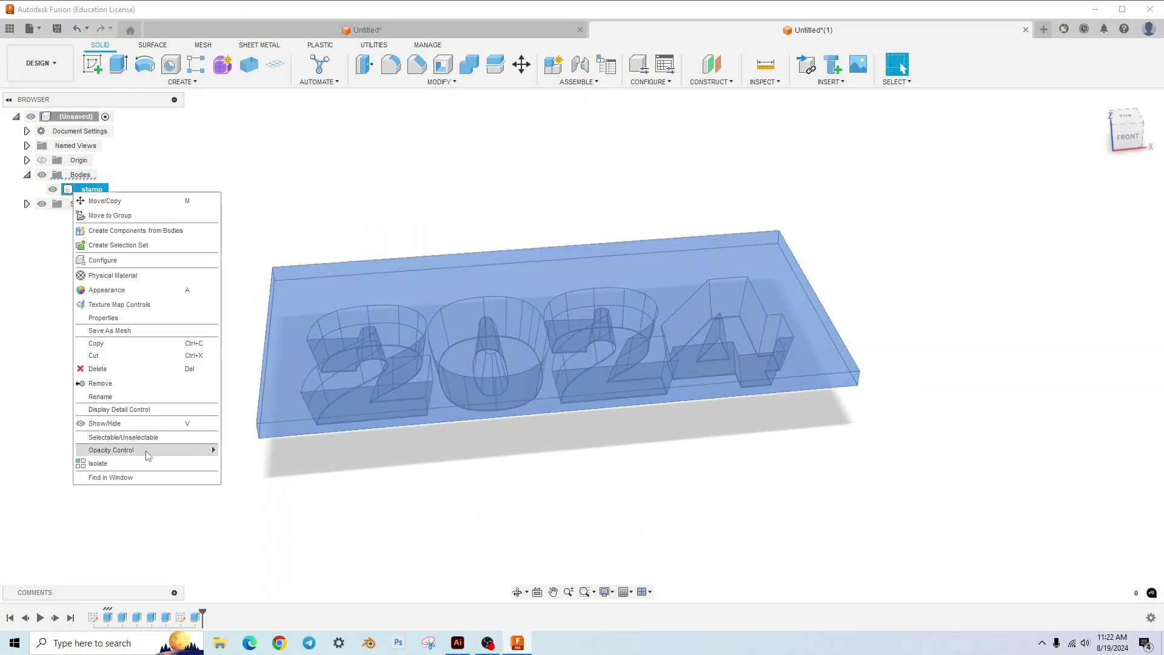
mouse_move(149, 452)
click(246, 571)
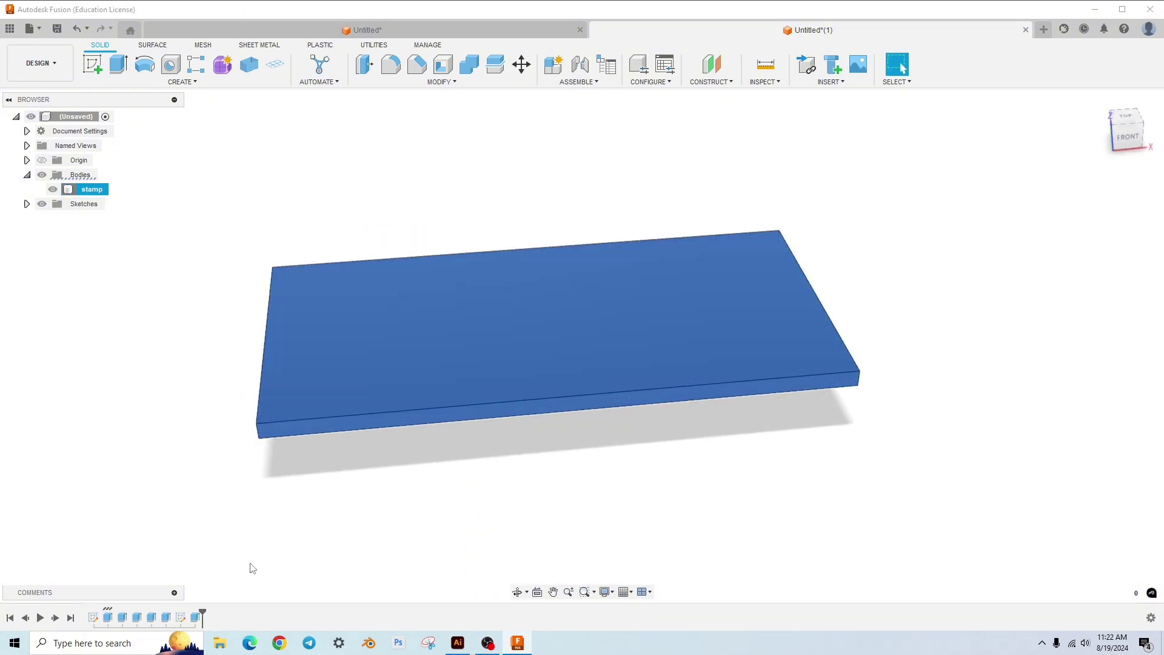
Step: Select three of the plate's vertical corner edges
shift+middle_drag(519, 535, 572, 465)
click(586, 489)
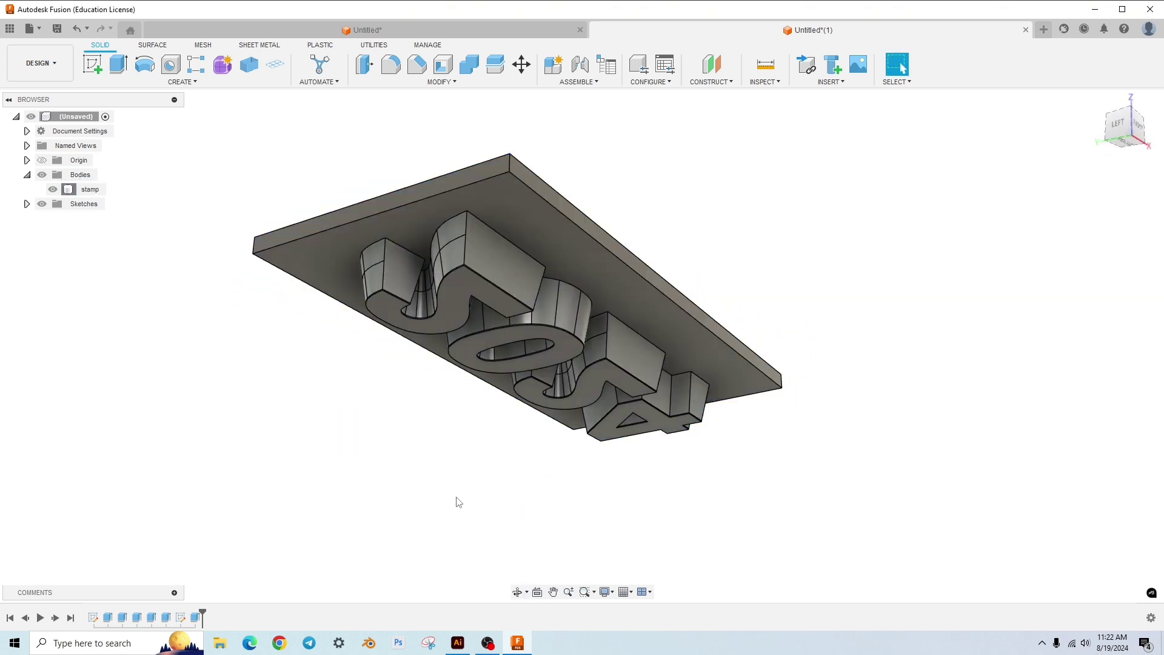
click(510, 162)
middle_drag(237, 346, 276, 364)
shift+middle_drag(329, 408, 421, 301)
ctrl+click(405, 296)
shift+middle_drag(304, 372, 445, 349)
ctrl+click(456, 332)
Step: Remove the wrongly picked faces and add the fourth vertical corner edge
ctrl+click(269, 337)
ctrl+click(279, 334)
ctrl+click(279, 334)
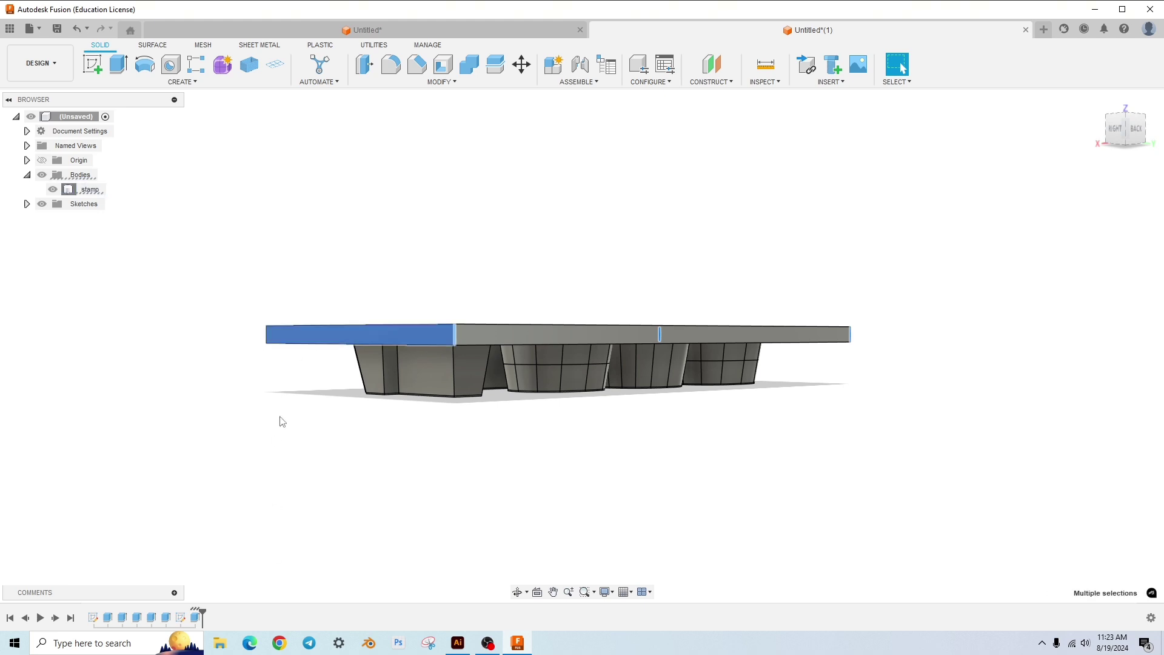
ctrl+click(303, 338)
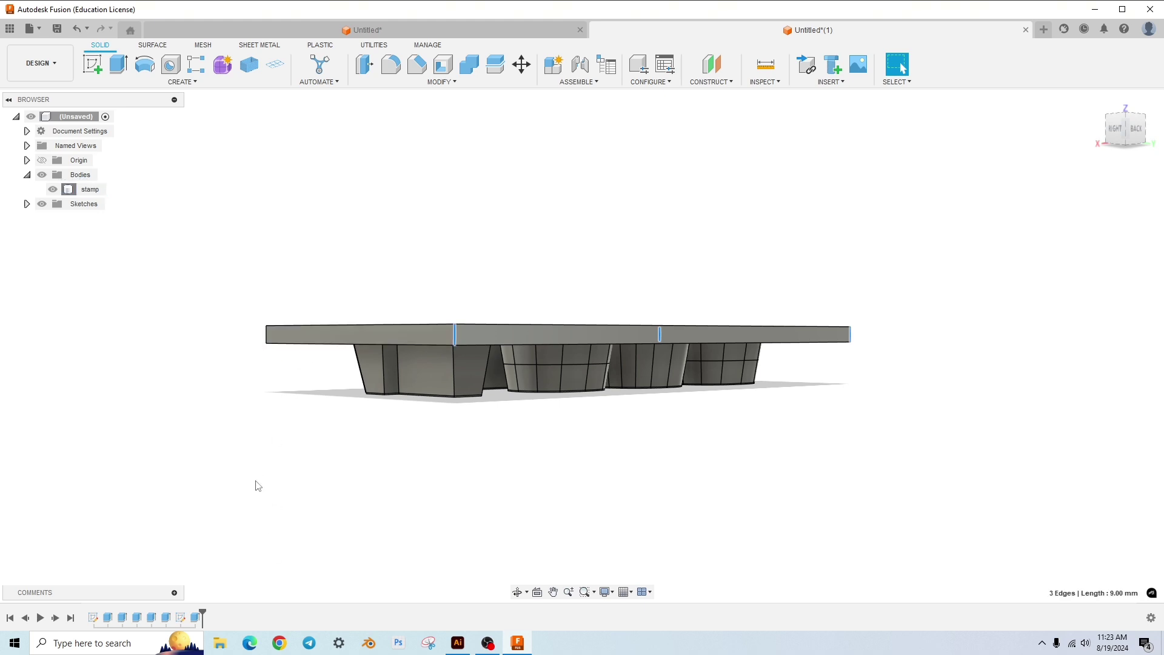
ctrl+click(271, 335)
ctrl+click(274, 337)
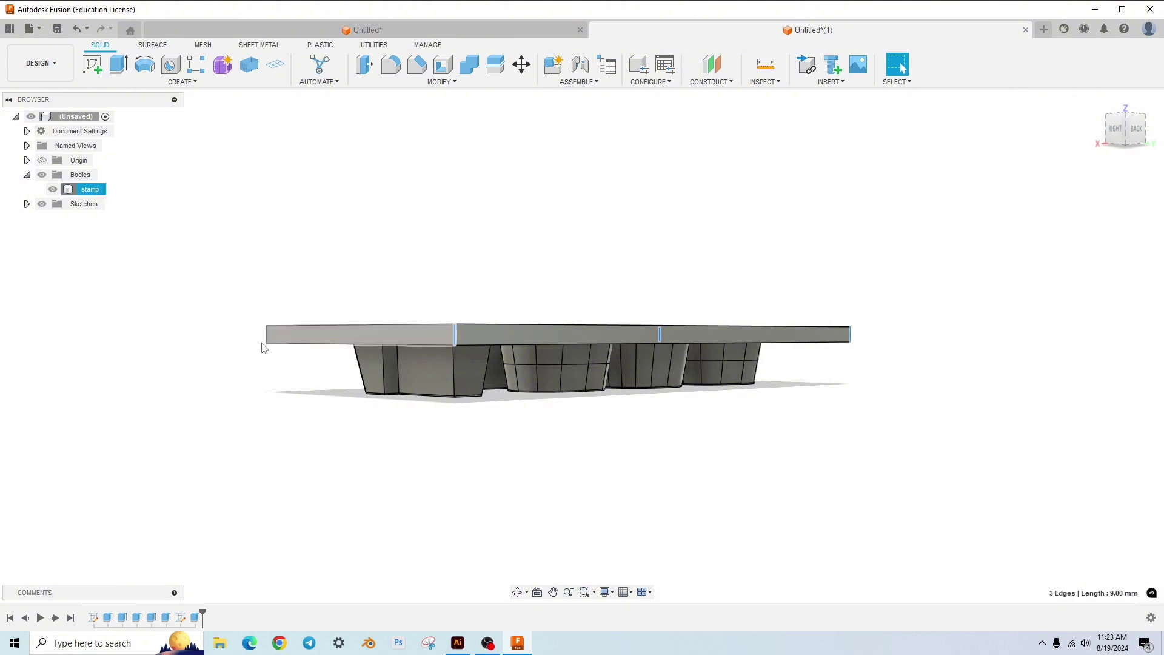
scroll(225, 331, up, 5)
ctrl+click(320, 347)
shift+middle_drag(218, 444, 260, 454)
scroll(280, 369, down, 3)
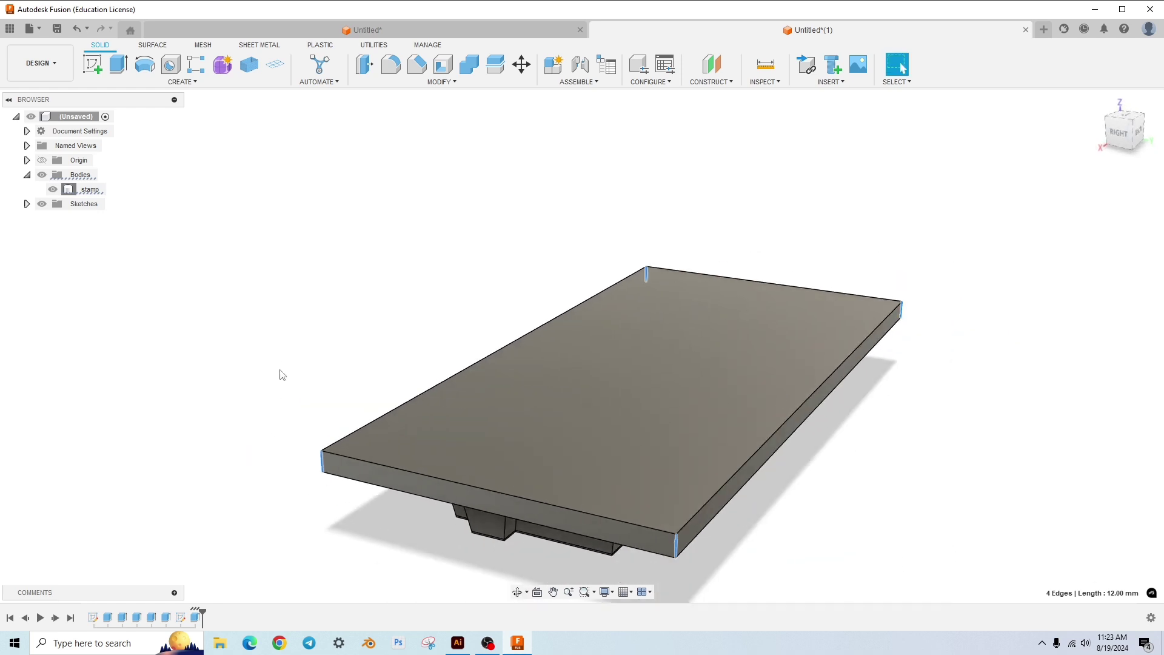
Step: Fillet the four selected vertical plate corners with a 12 mm radius
click(393, 65)
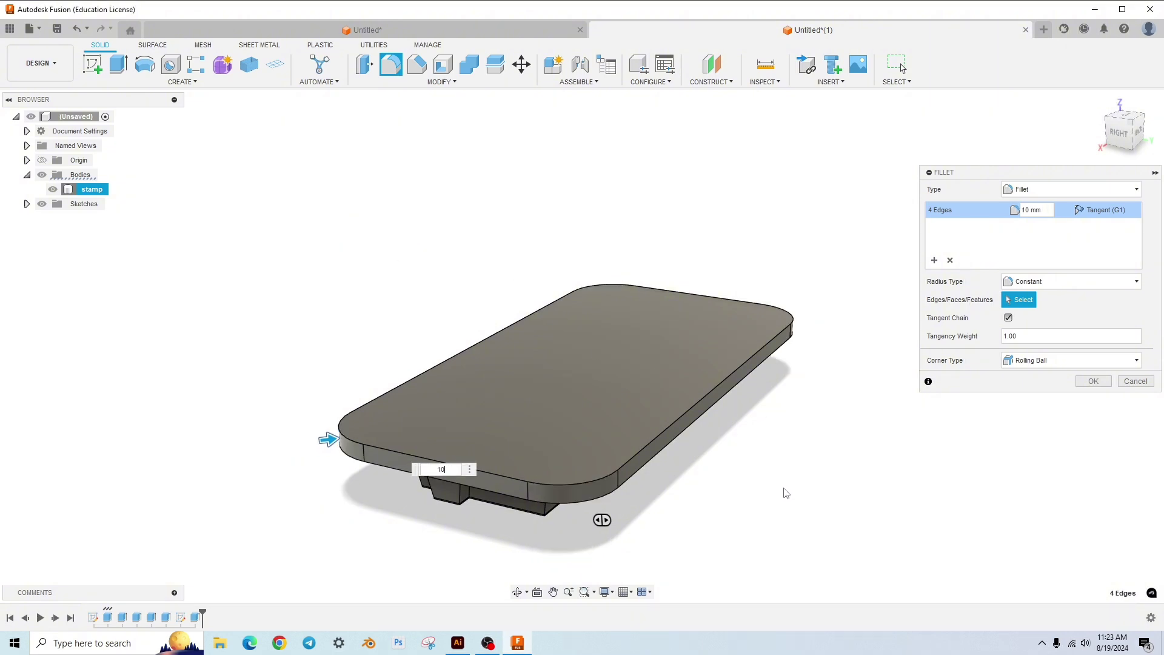
shift+middle_drag(779, 483, 292, 461)
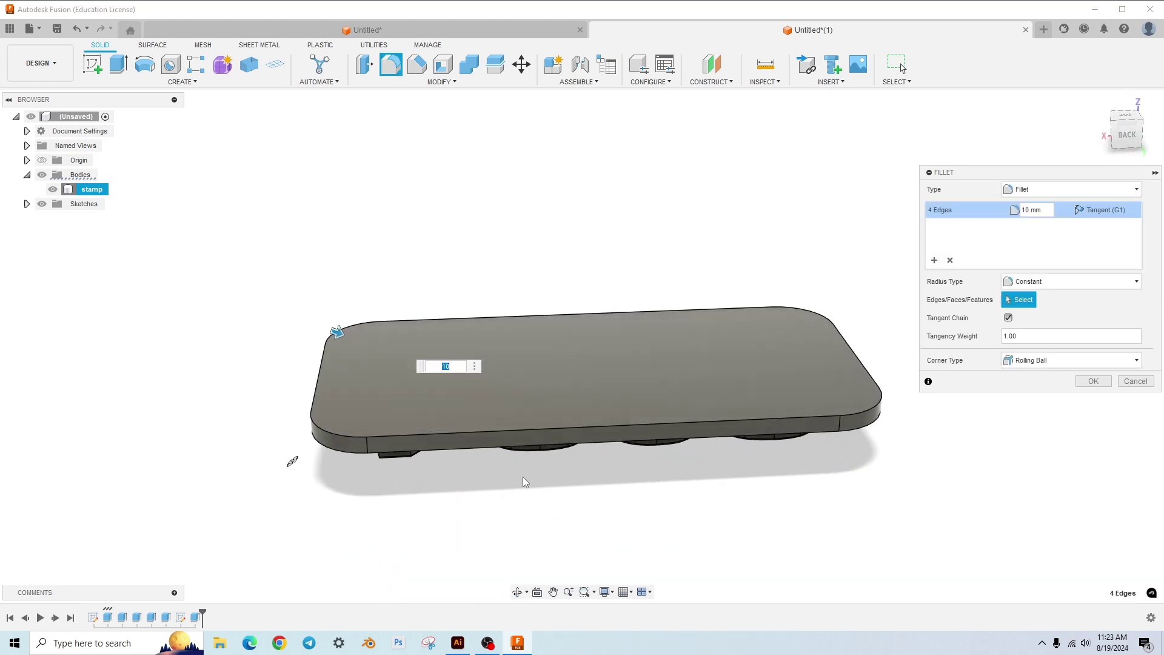
text(12)
shift+middle_drag(568, 497, 369, 212)
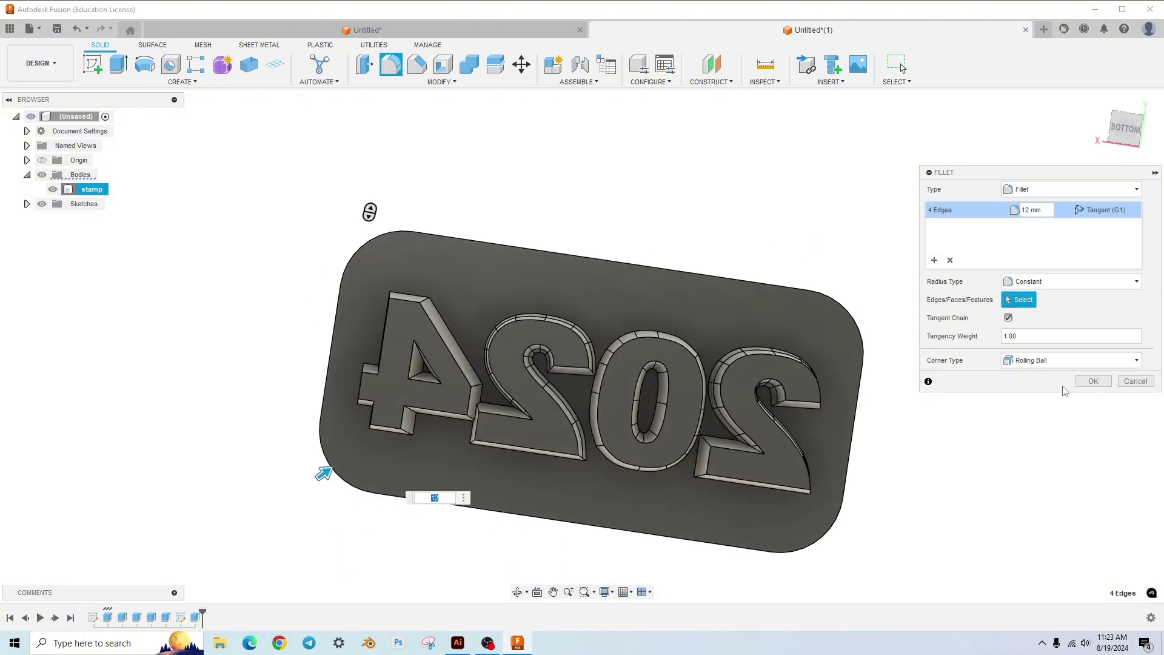
click(1085, 382)
shift+middle_drag(1003, 337, 995, 408)
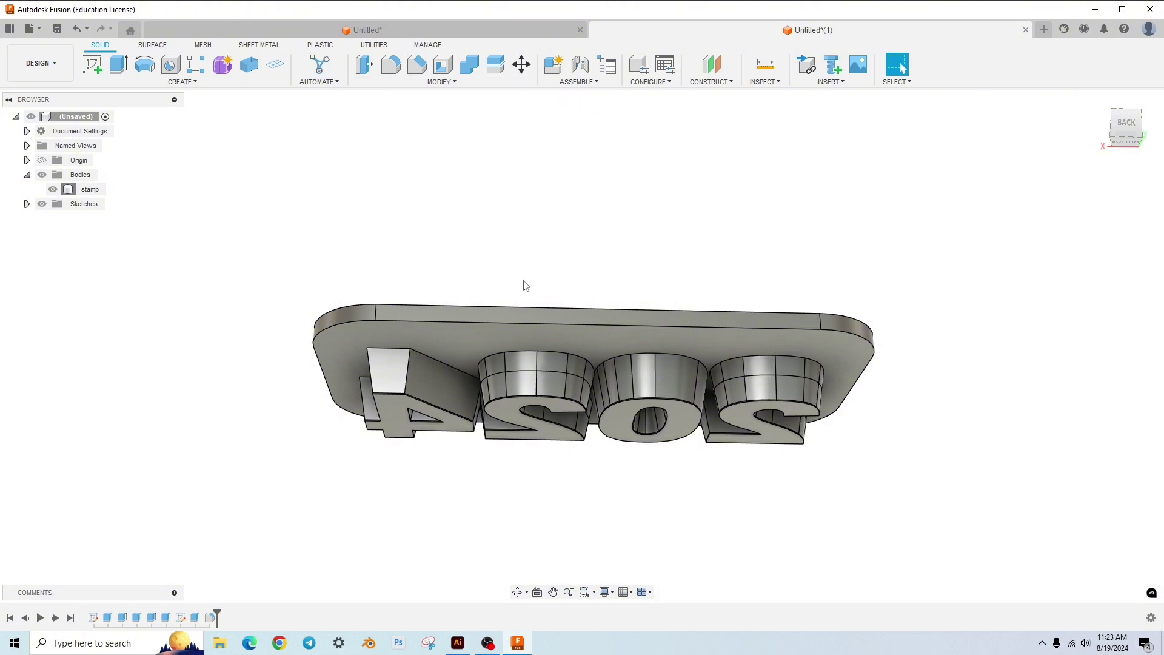
Step: Chamfer the edges around the plate's lettered face by 2 mm
click(417, 66)
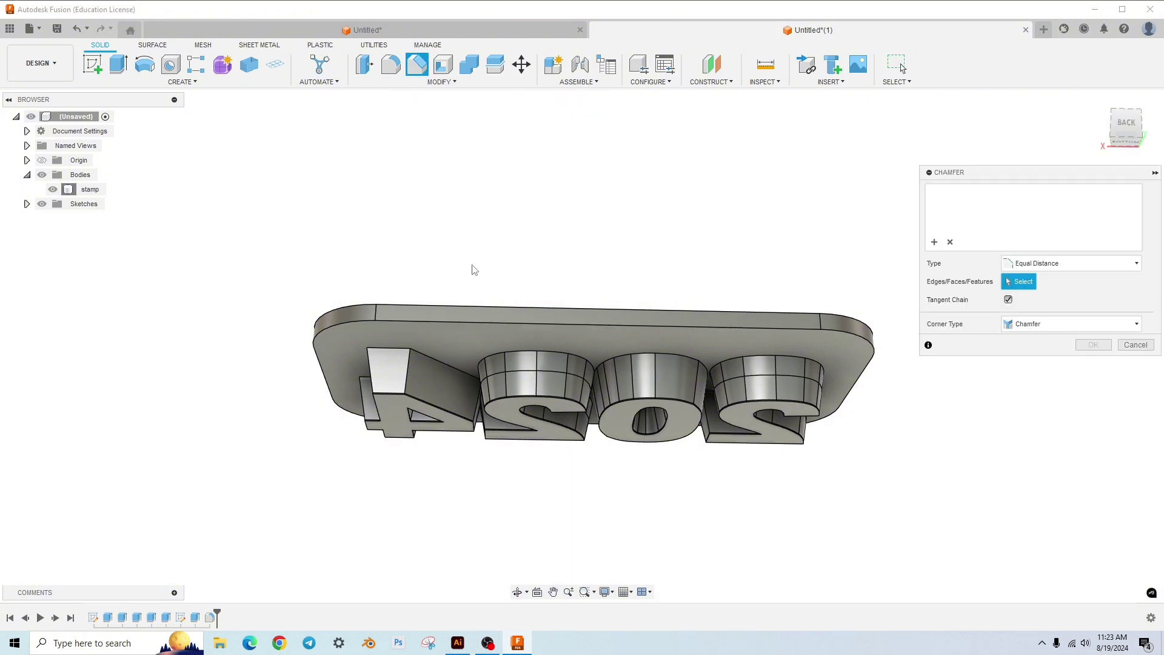
click(479, 322)
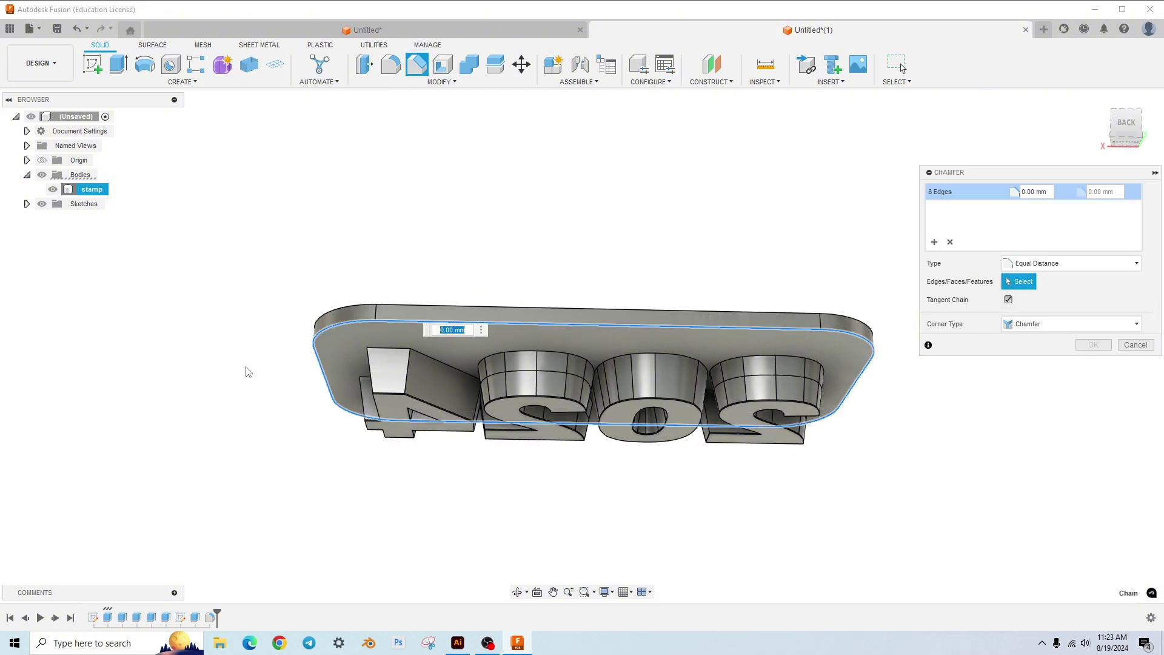
text(2)
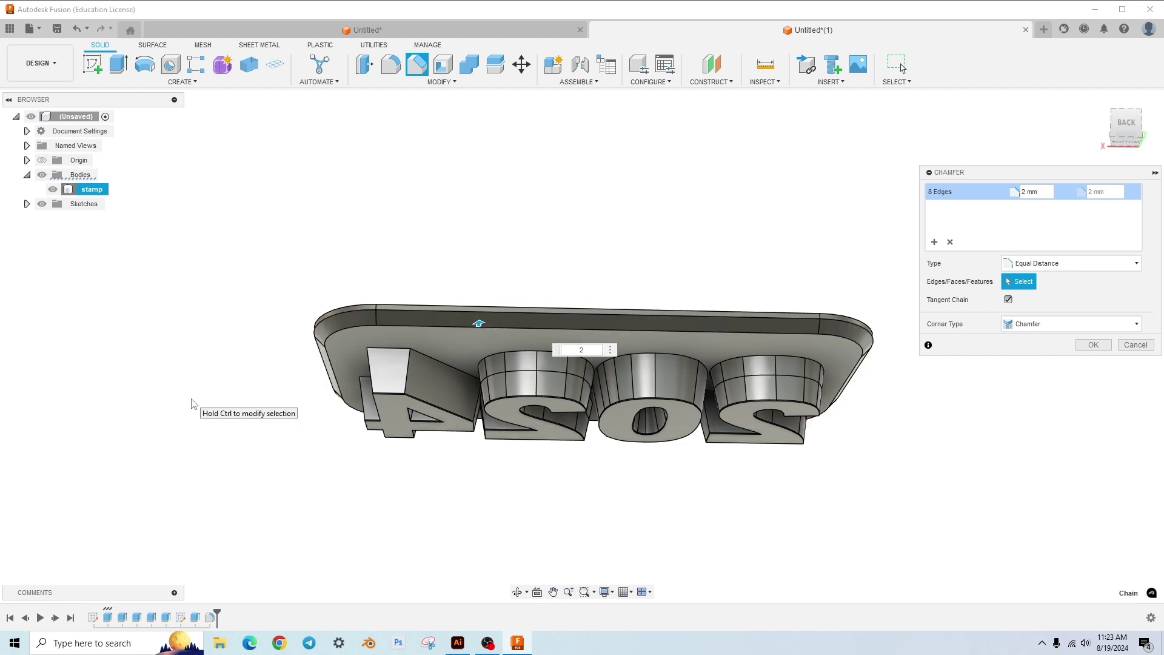
click(1093, 344)
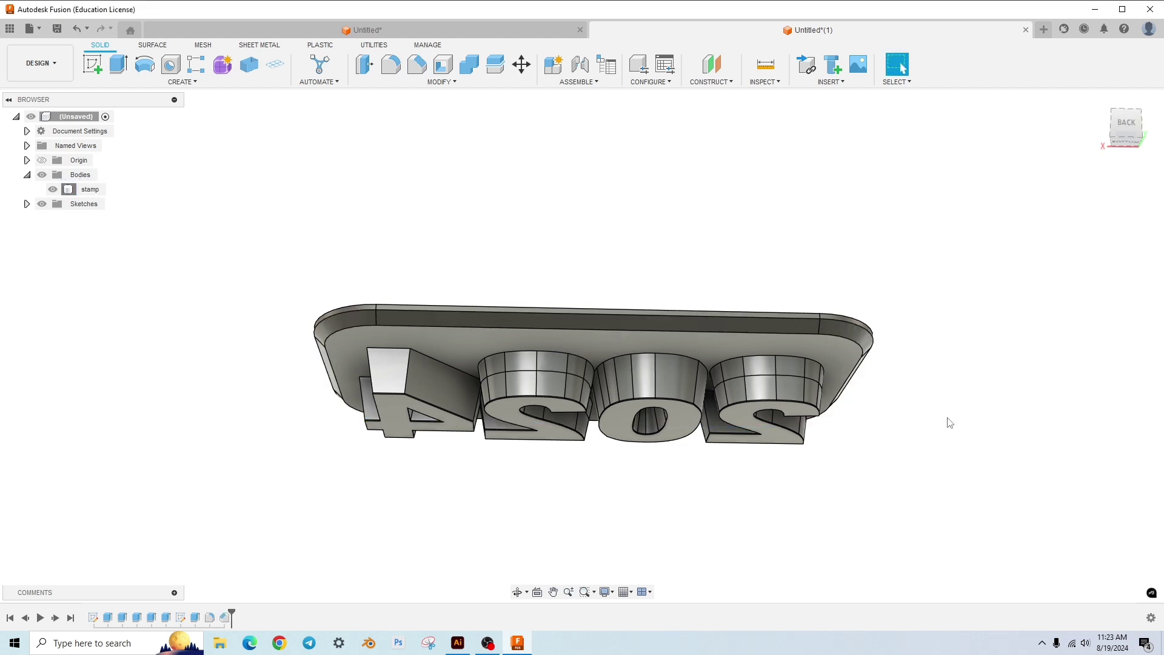
shift+middle_drag(948, 423, 943, 275)
Step: Orbit and zoom to inspect the digits, especially the top face of the 4
shift+middle_drag(644, 498, 636, 527)
mouse_move(761, 488)
shift+middle_down()
mouse_move(698, 503)
mouse_move(770, 504)
shift+middle_up()
scroll(373, 486, up, 10)
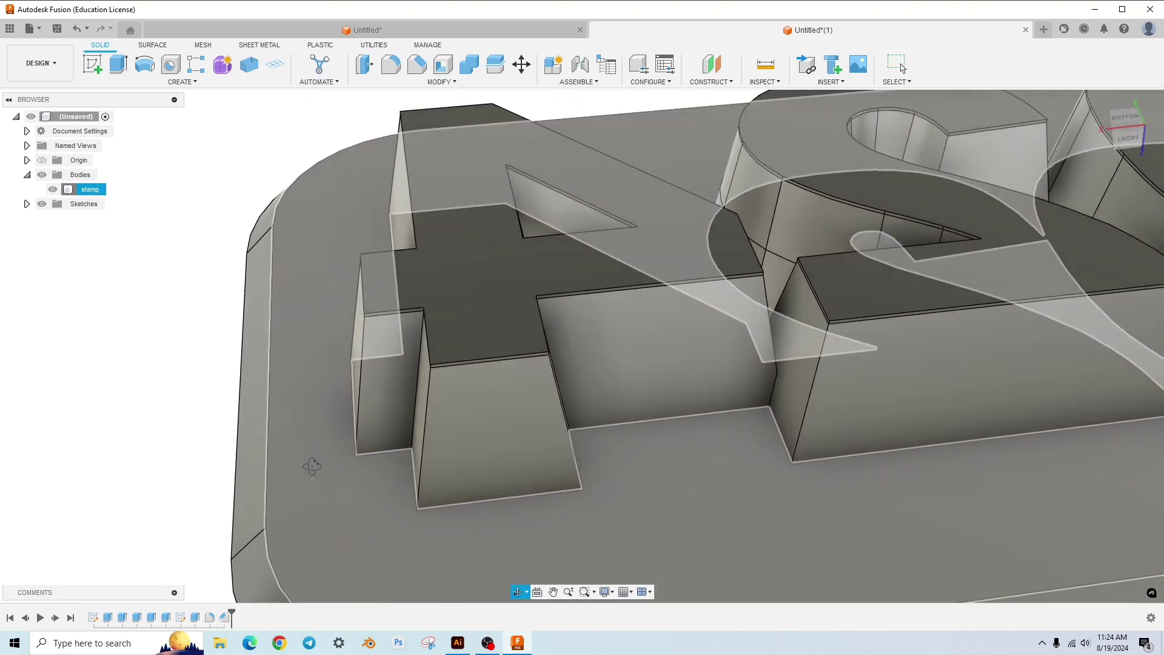
shift+middle_drag(313, 466, 405, 331)
scroll(388, 324, up, 3)
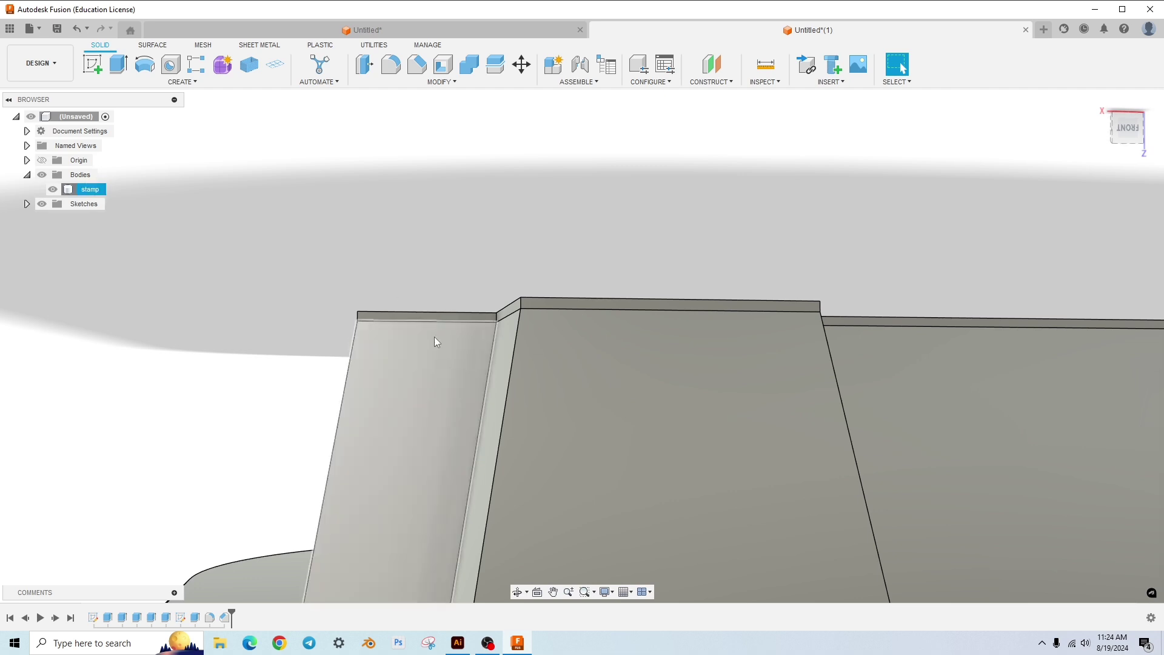
shift+middle_drag(434, 336, 456, 397)
scroll(453, 394, down, 1)
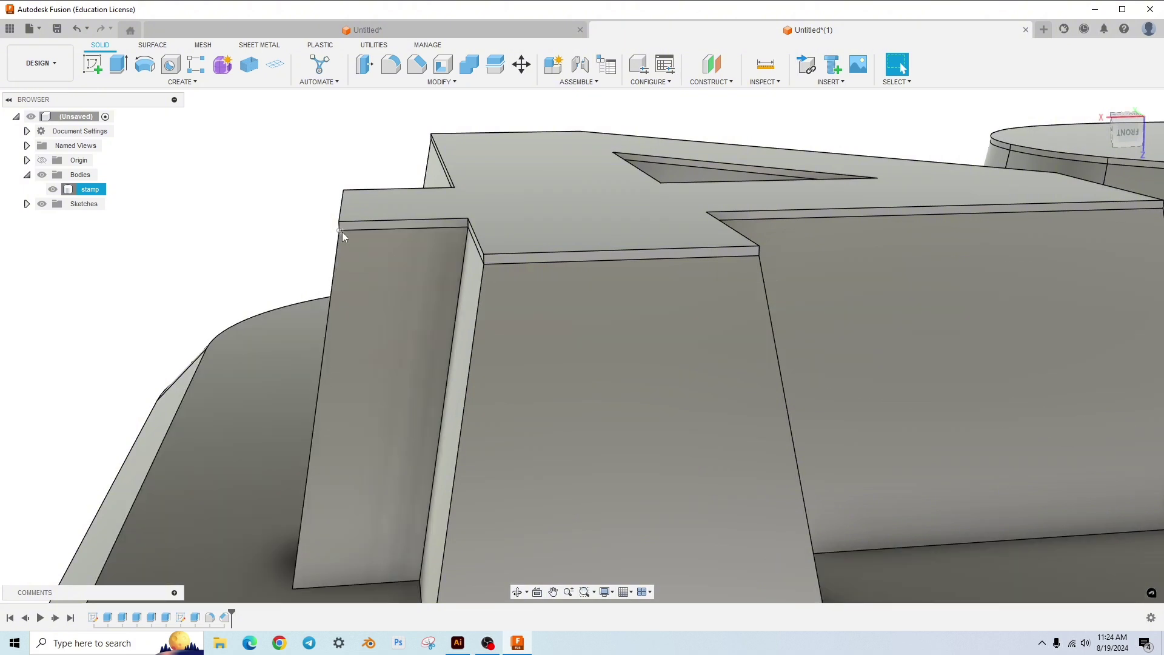
scroll(428, 236, down, 3)
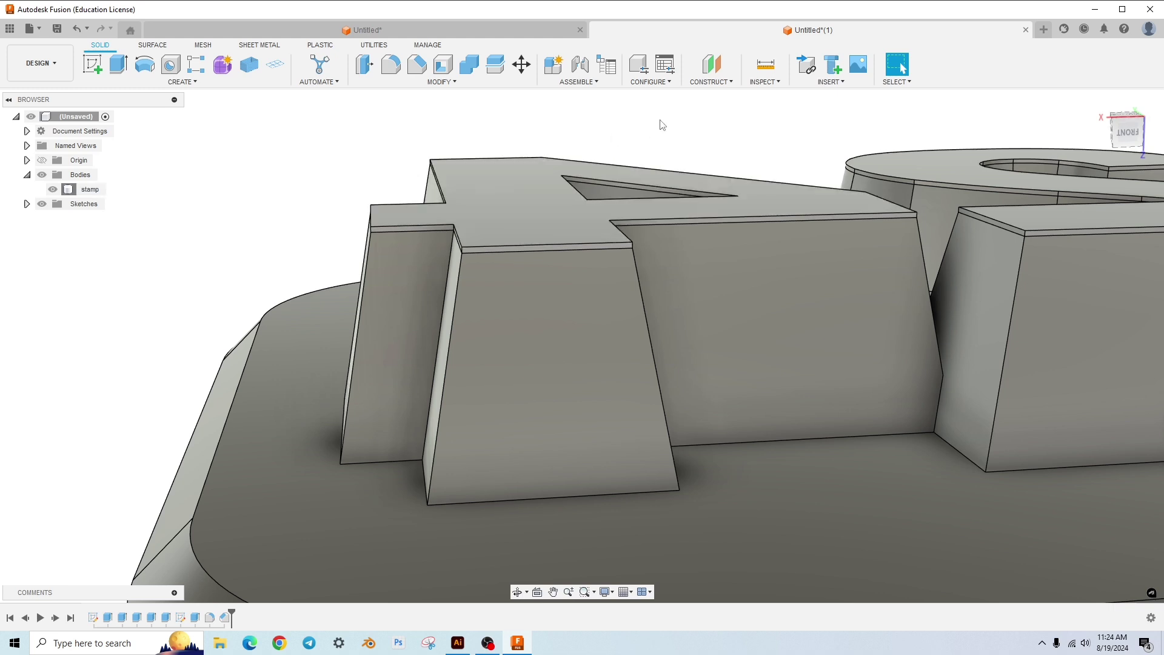
Step: Create an offset construction plane at -0.2 mm from the top face of the 4
click(723, 83)
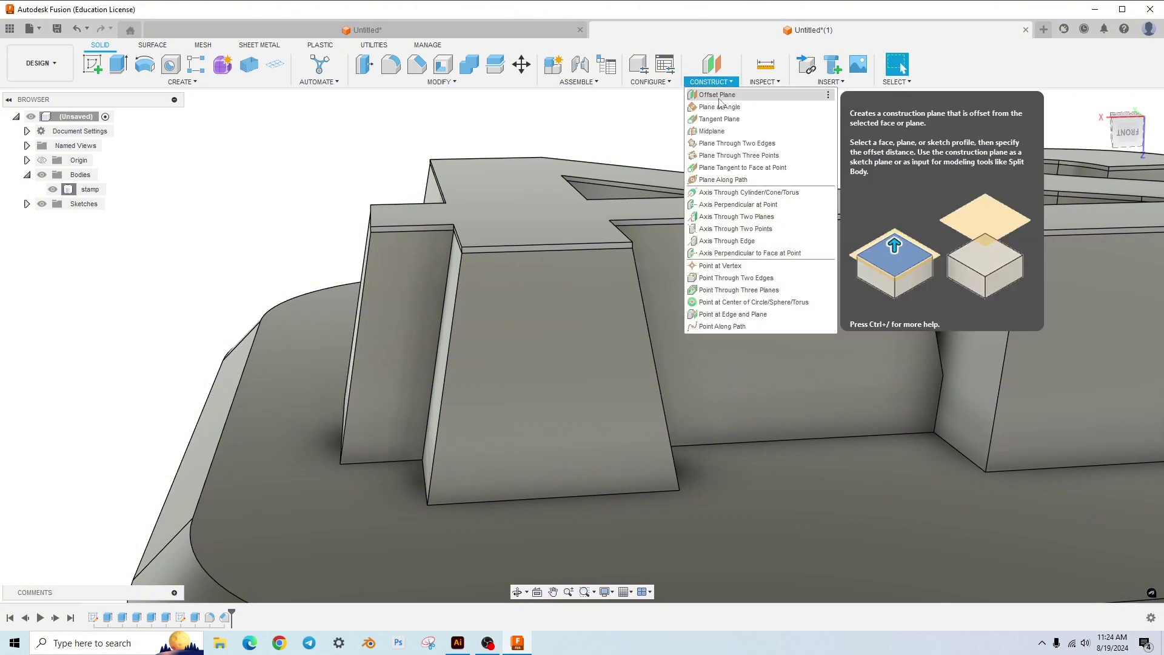
click(711, 82)
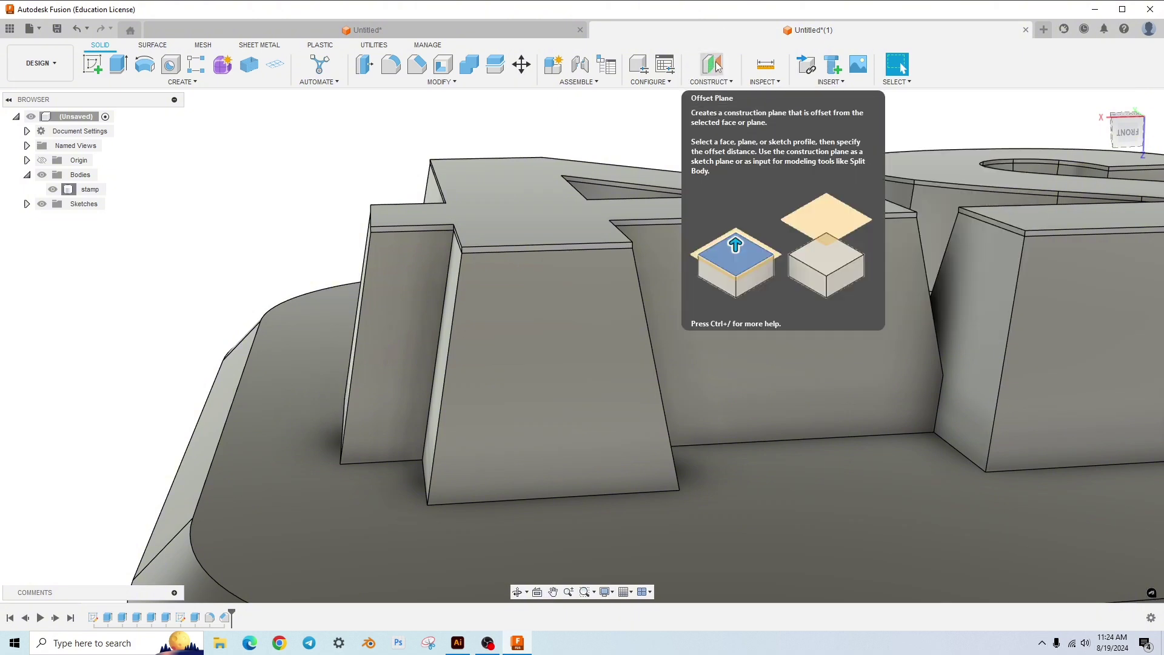
click(717, 66)
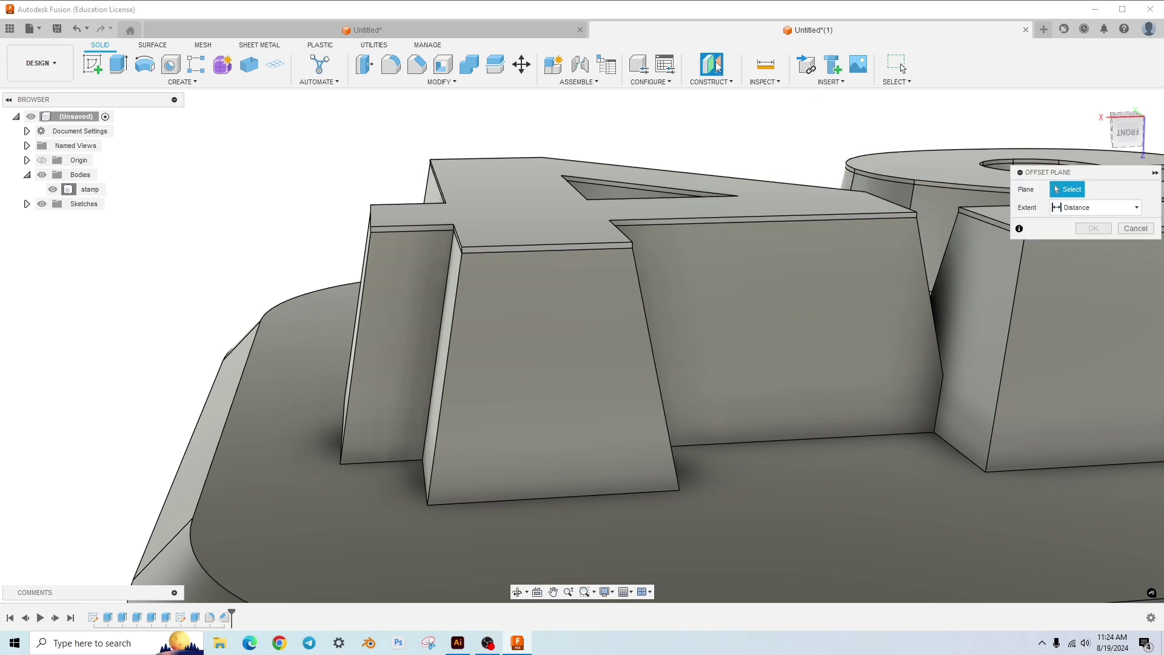
click(505, 197)
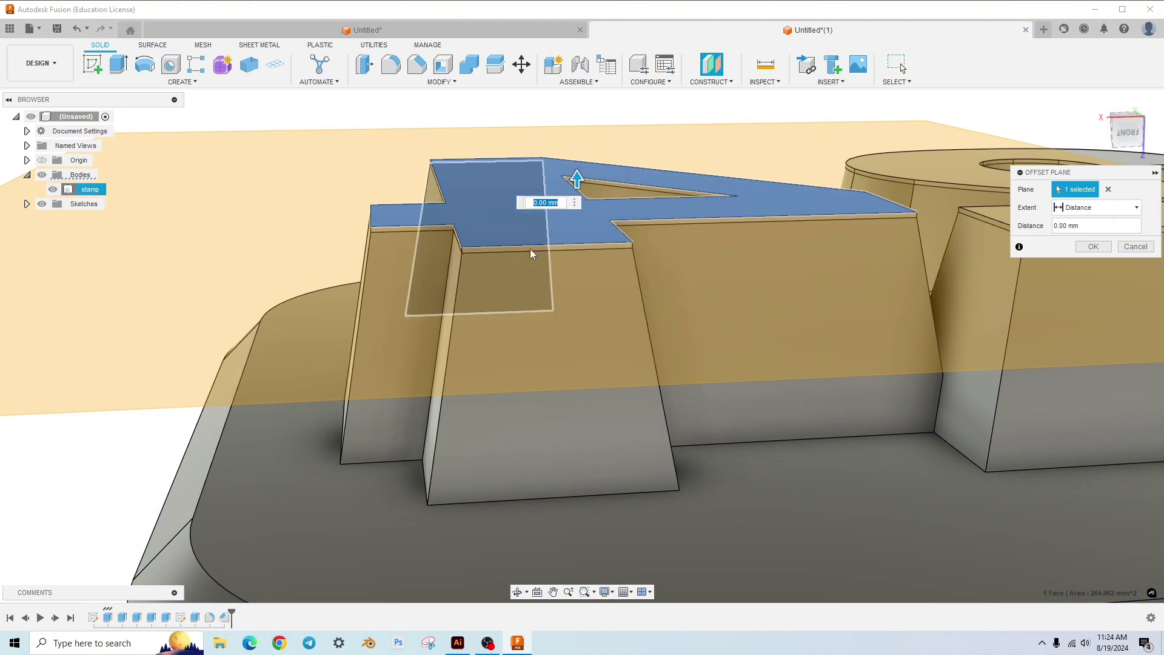
key(BackSpace)
text(-.2)
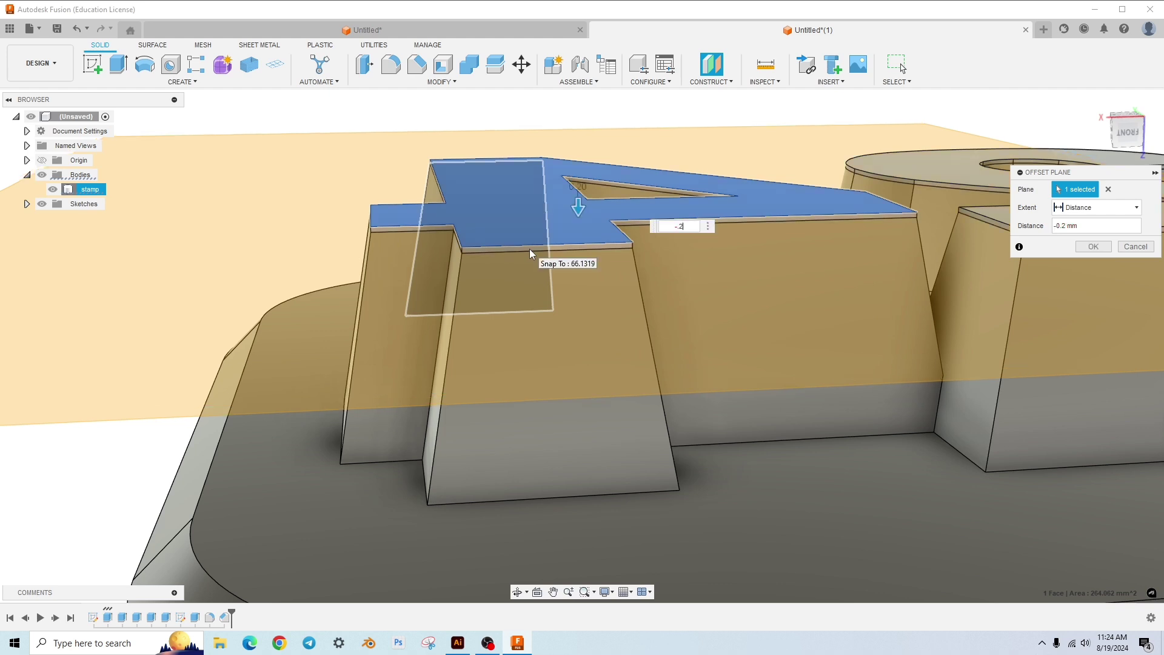
key(Return)
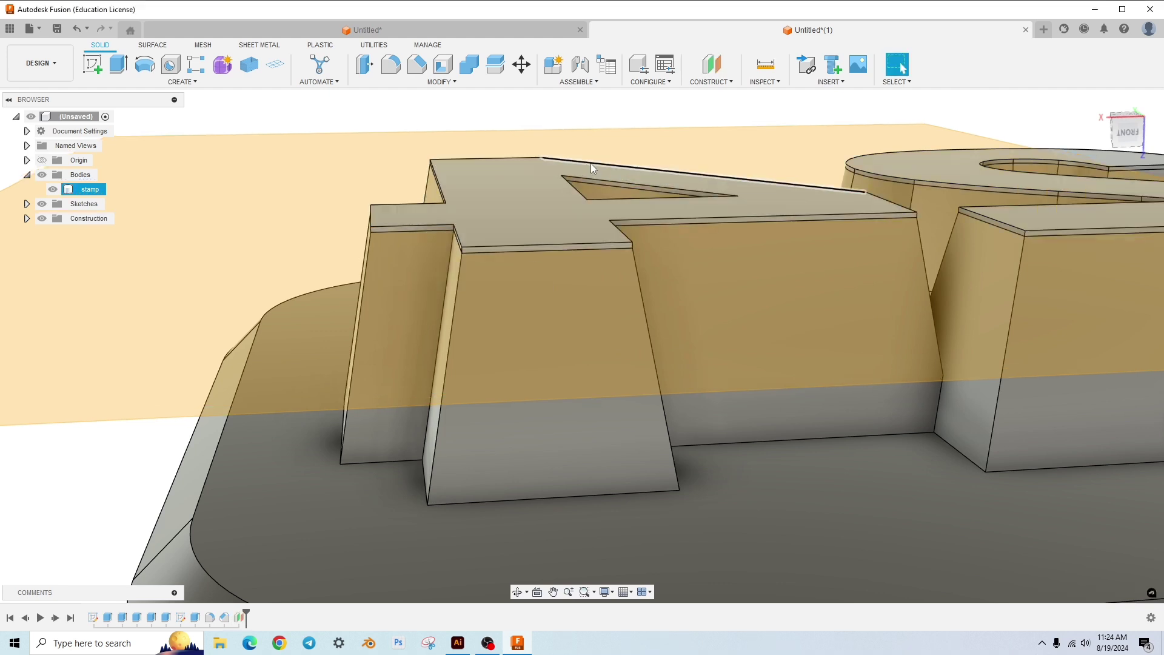
scroll(481, 231, up, 2)
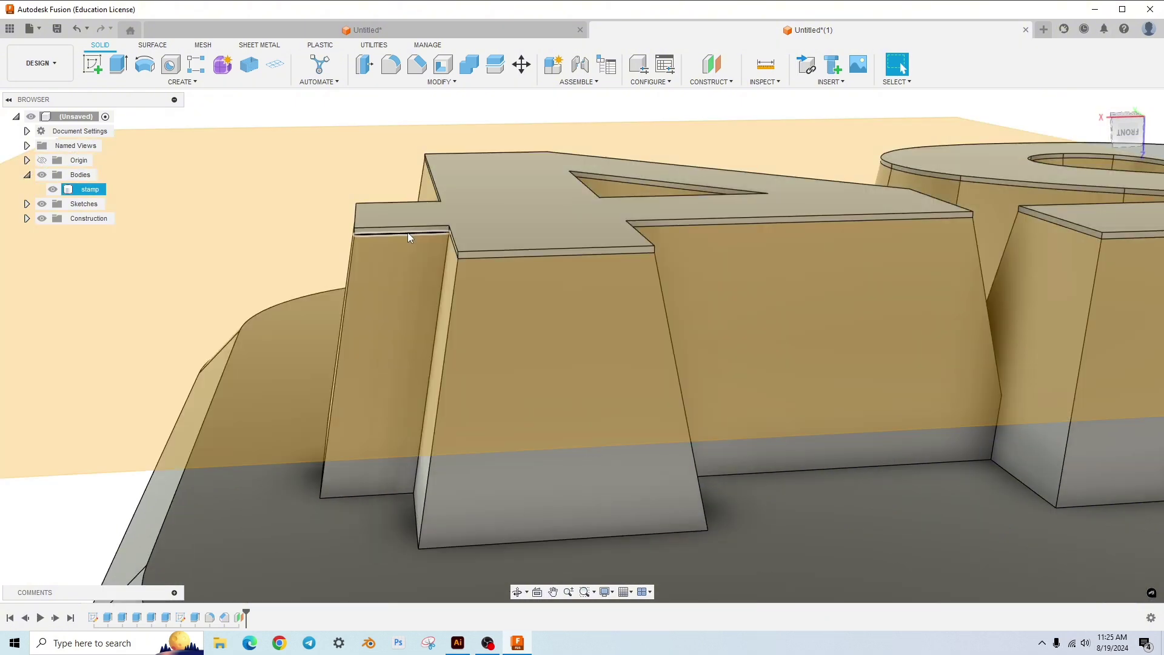
scroll(408, 228, down, 5)
shift+middle_drag(466, 141, 332, 262)
Step: Split the stamp body with the offset plane, producing five bodies
click(332, 262)
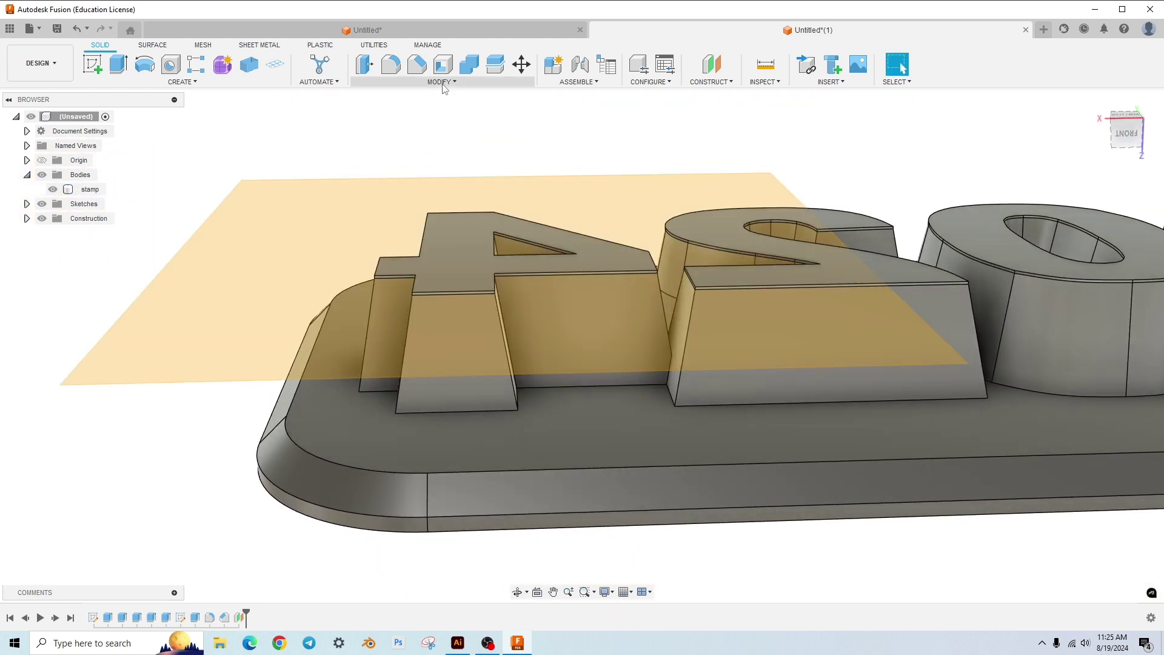
click(443, 82)
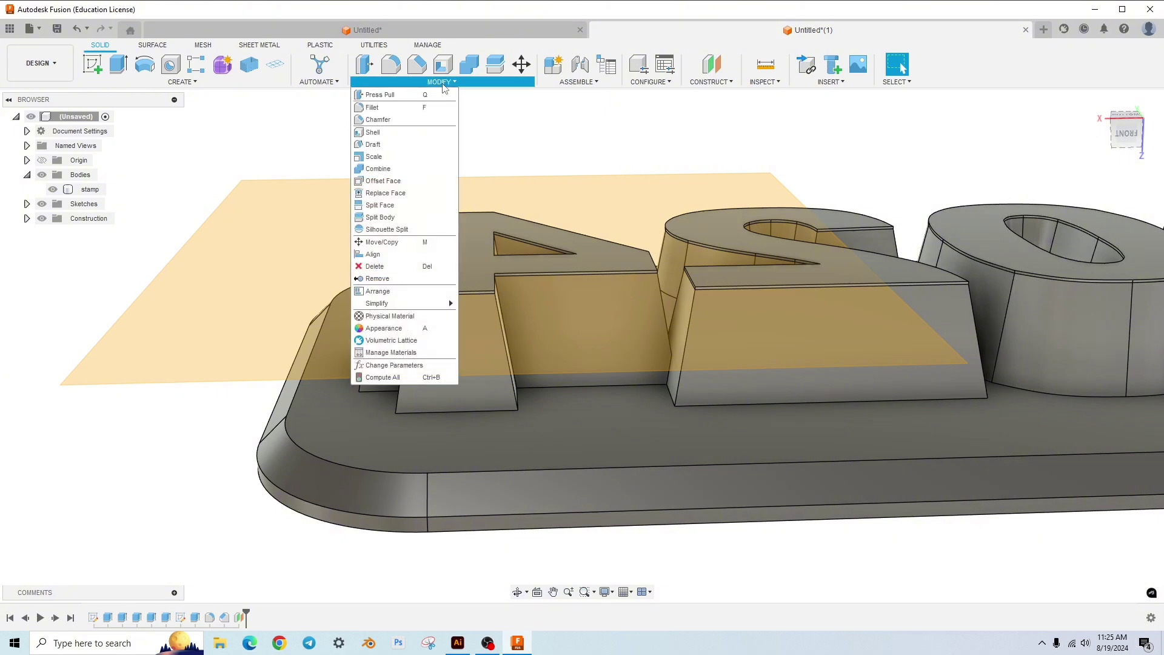
click(388, 218)
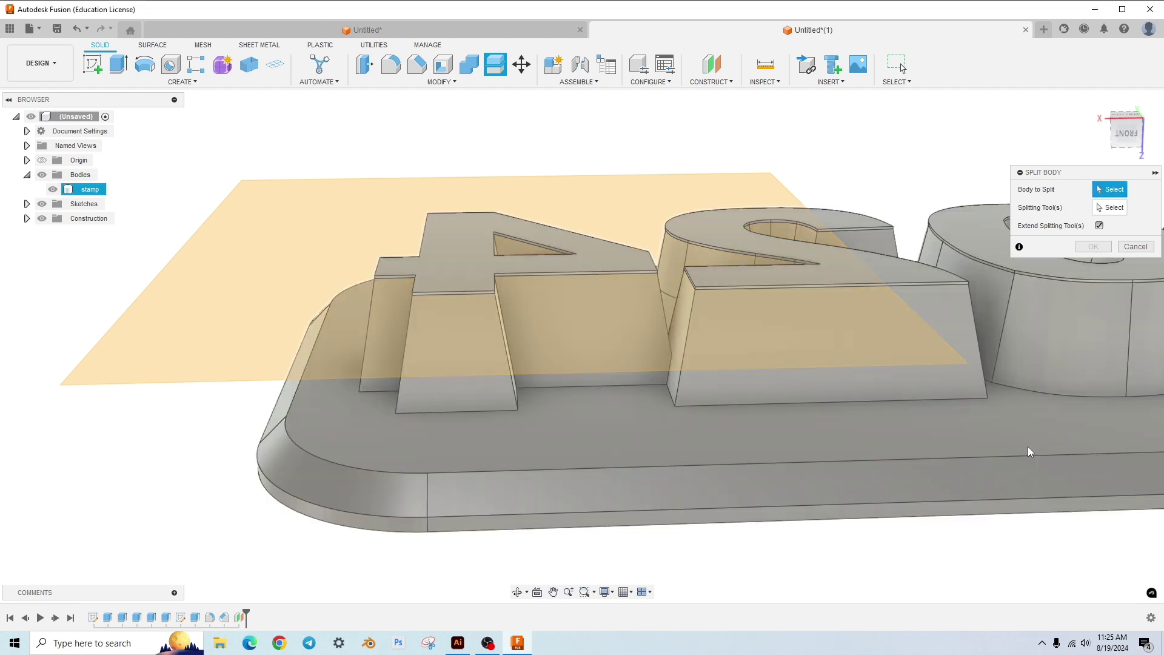
click(1029, 450)
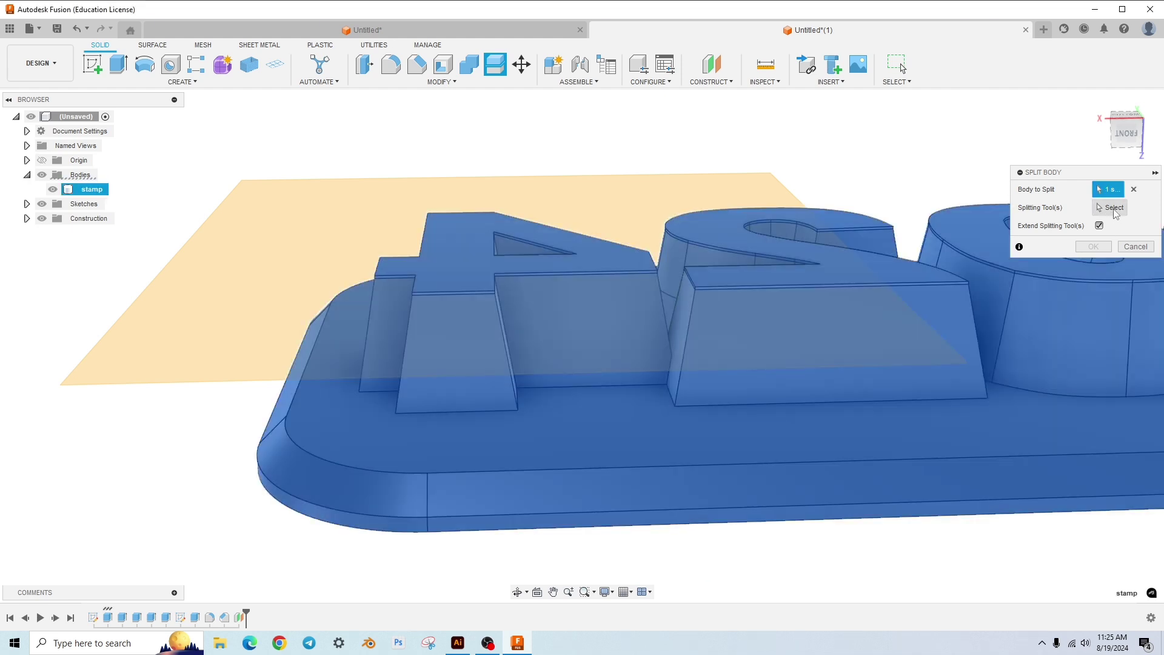
click(1114, 209)
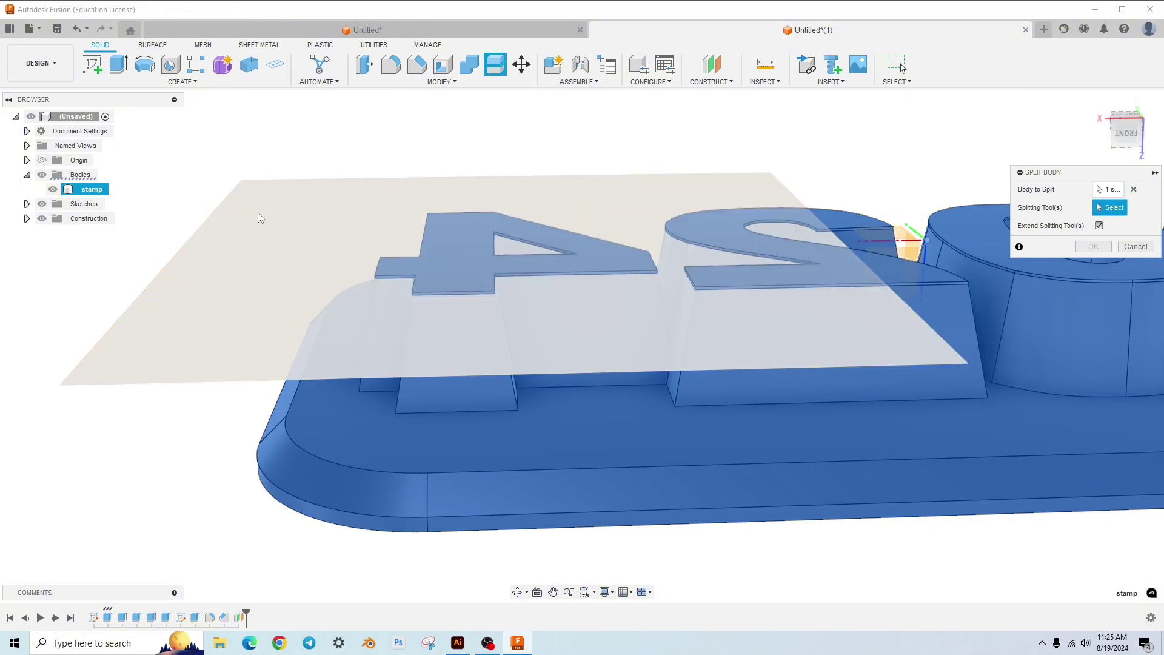
click(289, 206)
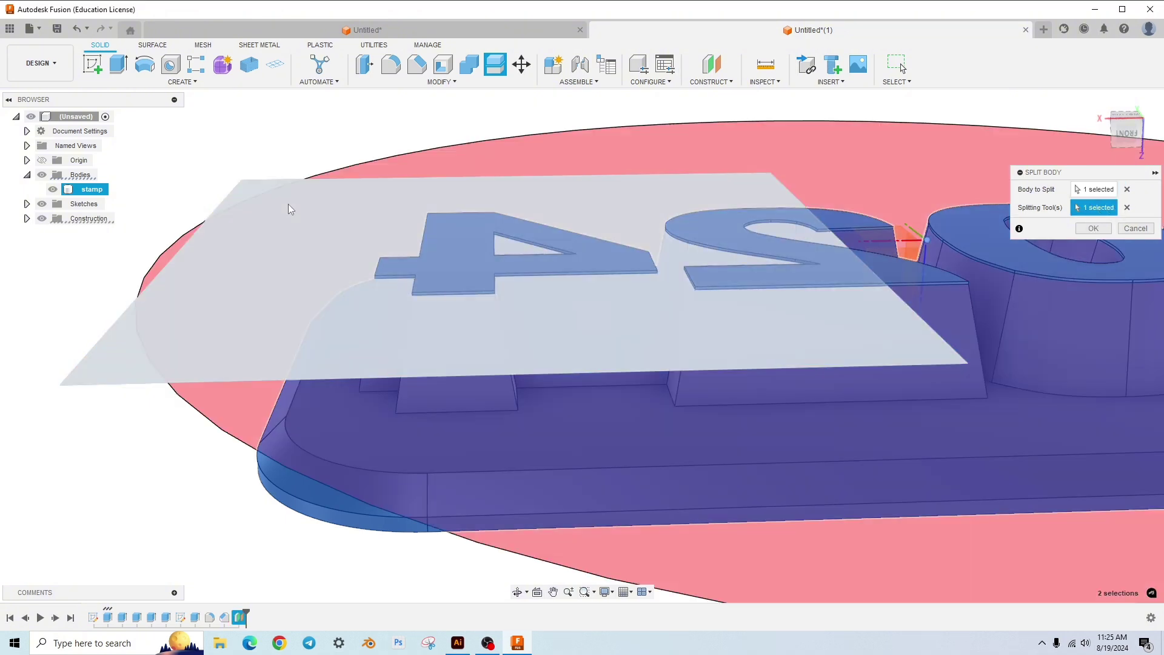
scroll(333, 223, down, 6)
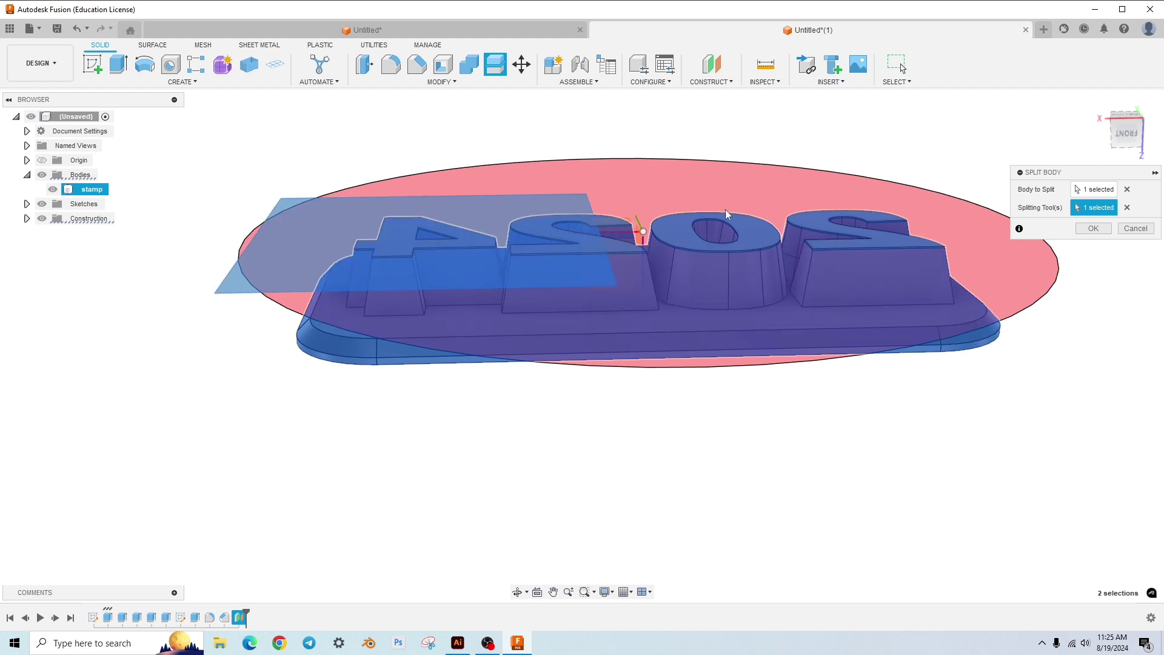
mouse_move(599, 420)
shift+middle_down()
mouse_move(595, 392)
mouse_move(595, 416)
shift+middle_up()
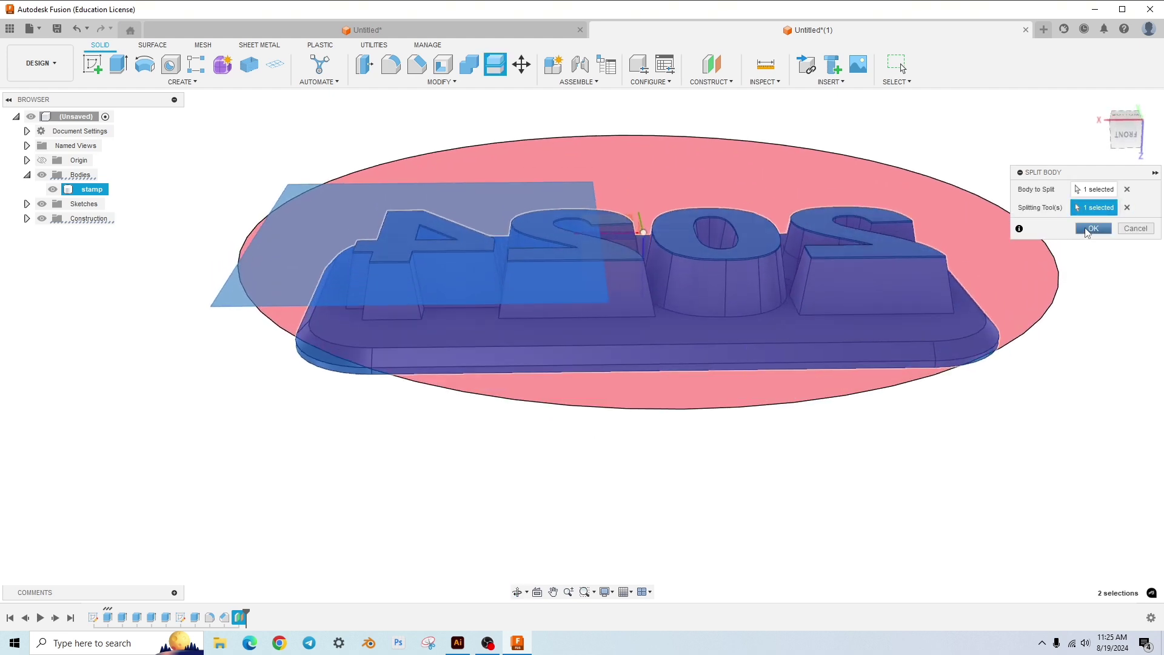
click(1092, 228)
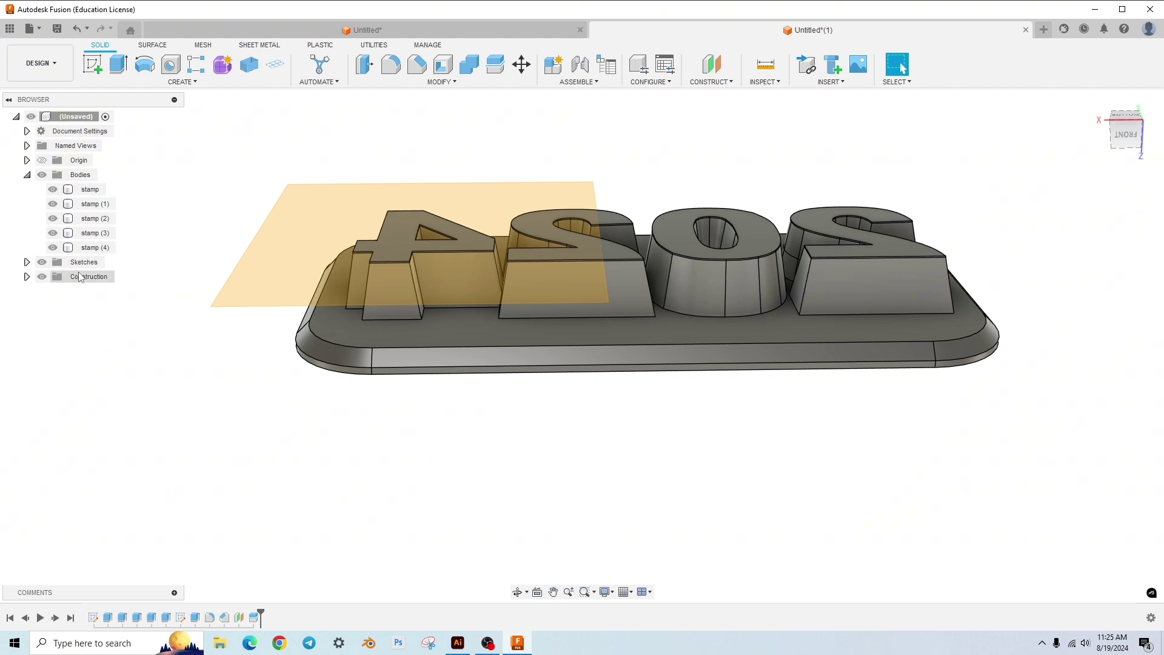
Step: Hide construction plane Plane1 and all construction geometry in the Browser
click(27, 276)
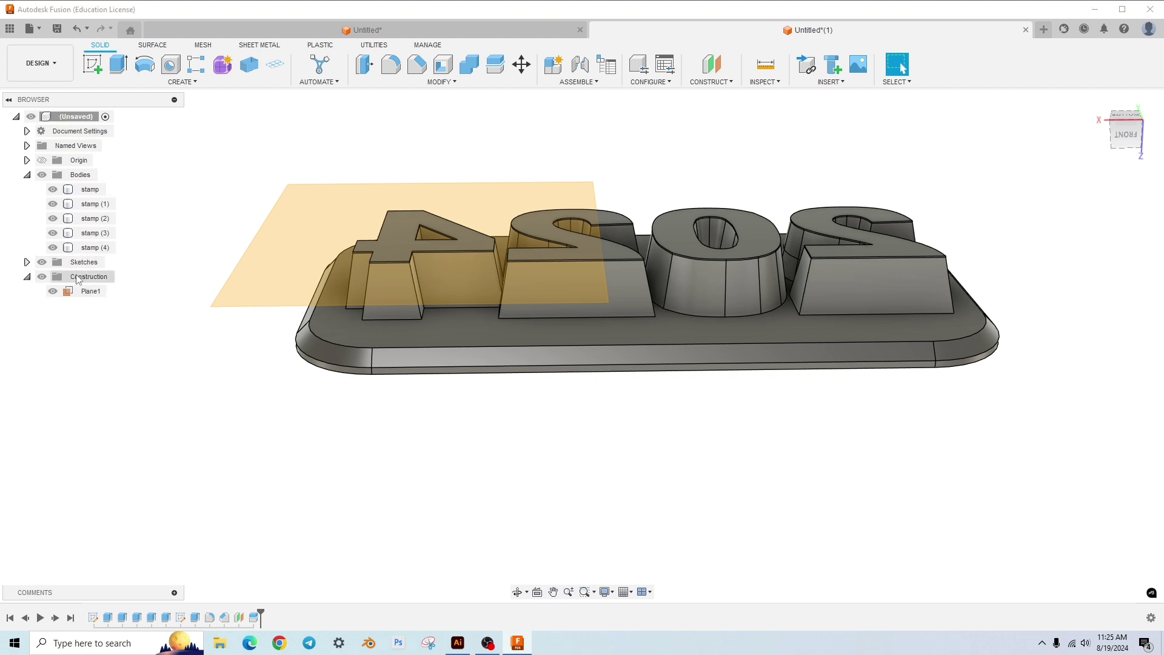
click(53, 291)
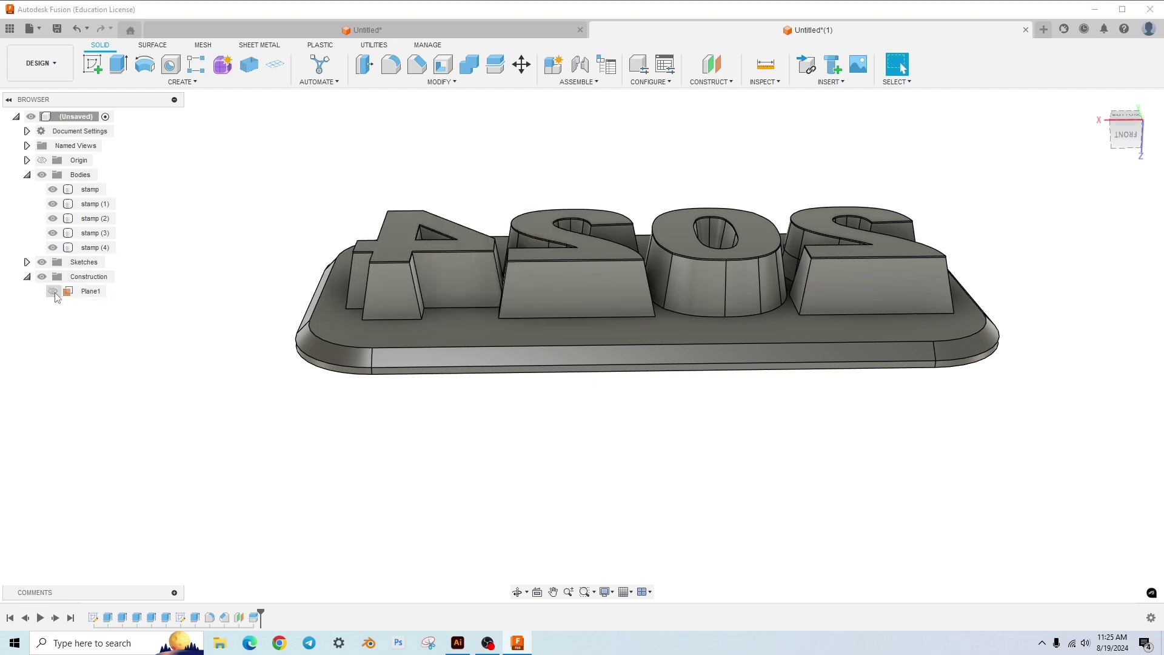
click(27, 276)
click(58, 292)
key(Escape)
click(43, 277)
Step: Start an offset plane from the top face of the 0, then cancel it
click(708, 65)
click(668, 223)
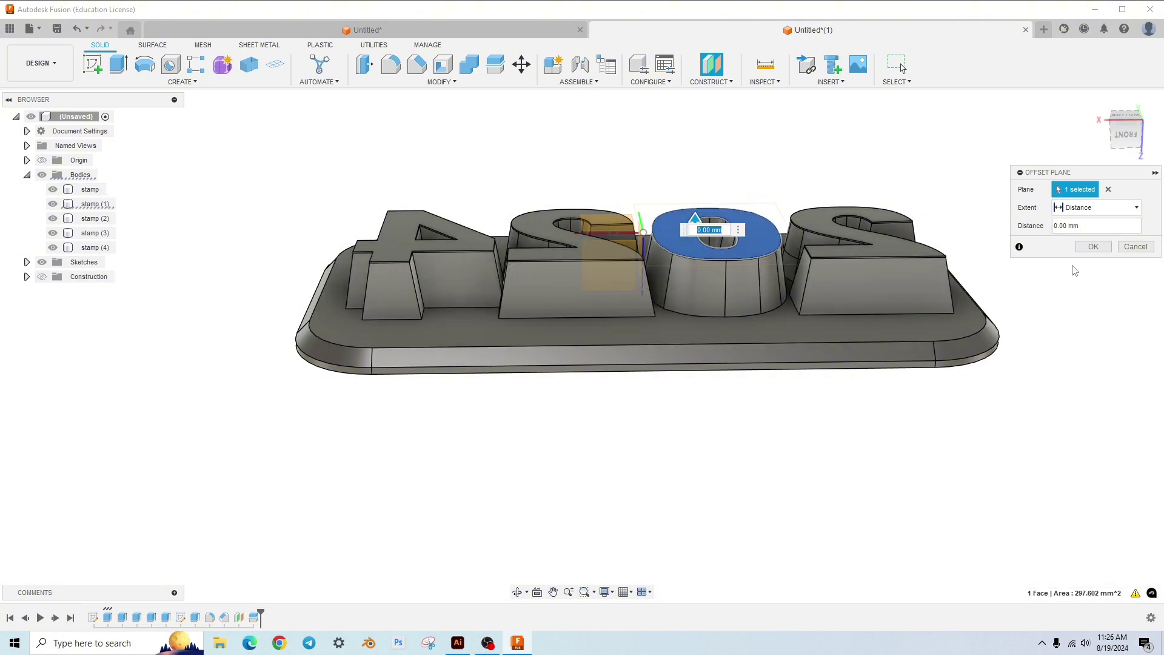
click(1135, 247)
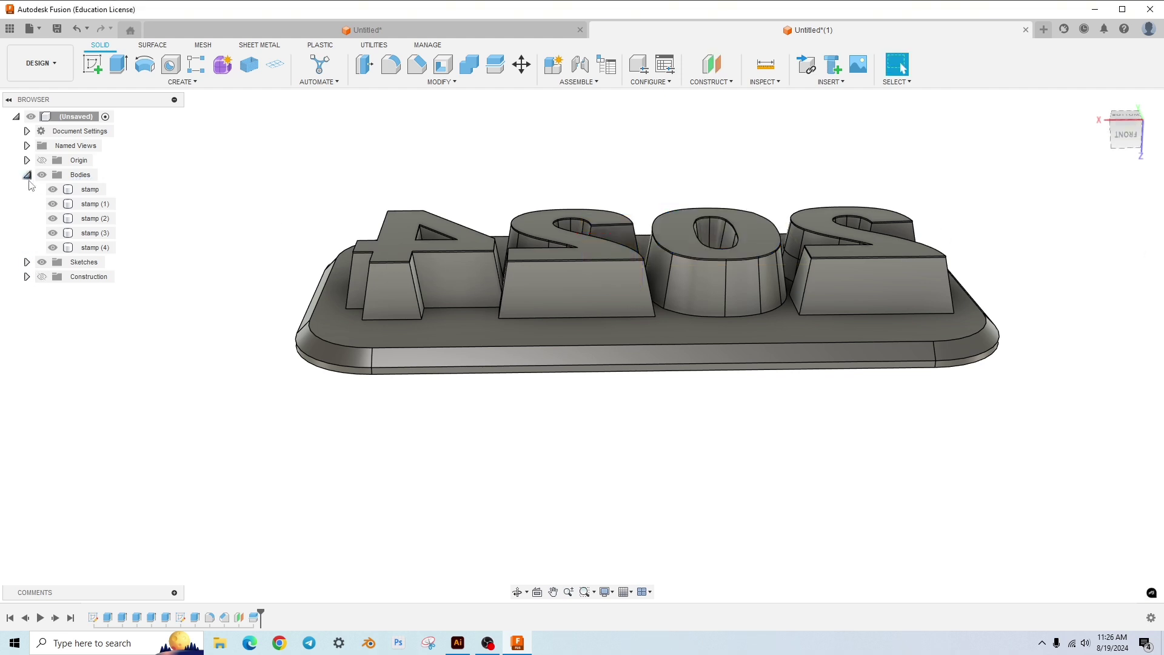
Step: Restore the 2024 stamp bodies, keep Plane1 hidden, and collapse the Bodies and Construction folders
click(42, 174)
click(41, 175)
click(42, 175)
click(42, 175)
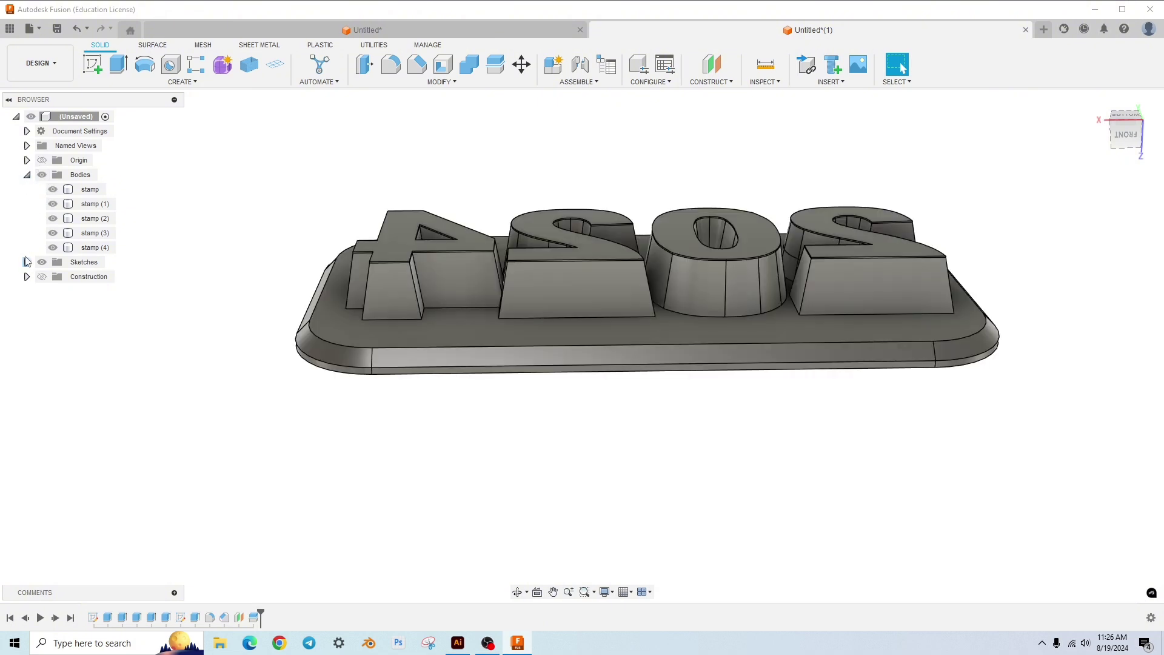
click(27, 175)
click(41, 204)
click(53, 219)
click(53, 218)
click(27, 204)
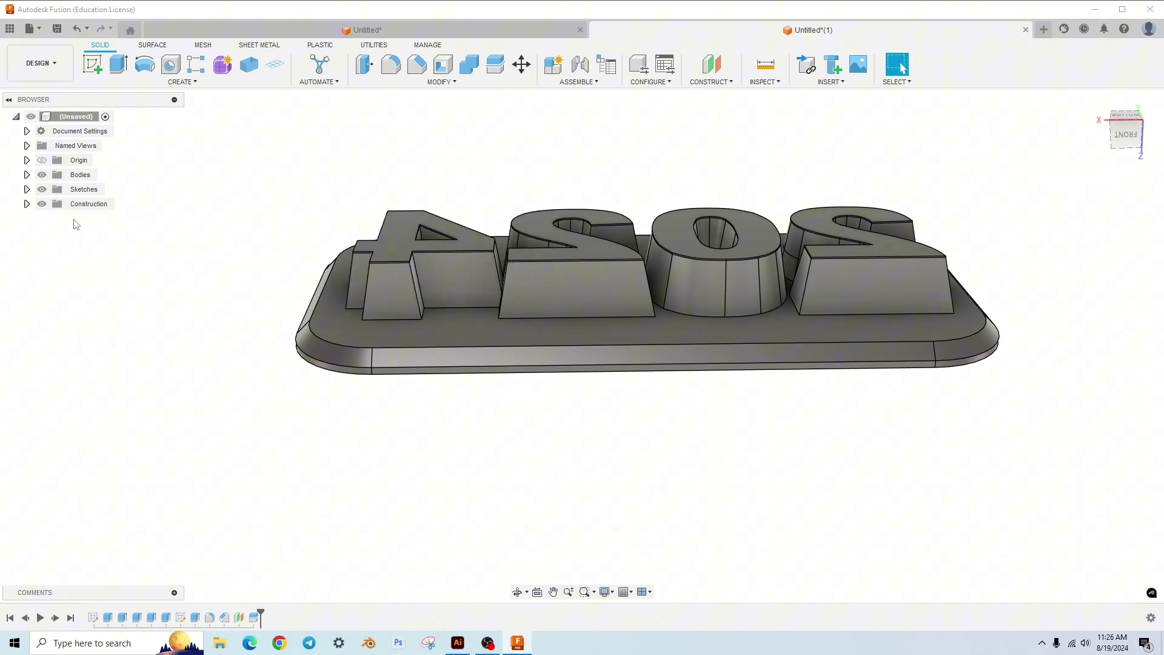
Step: Hide the base stamp body to see the separate digit bodies
click(26, 174)
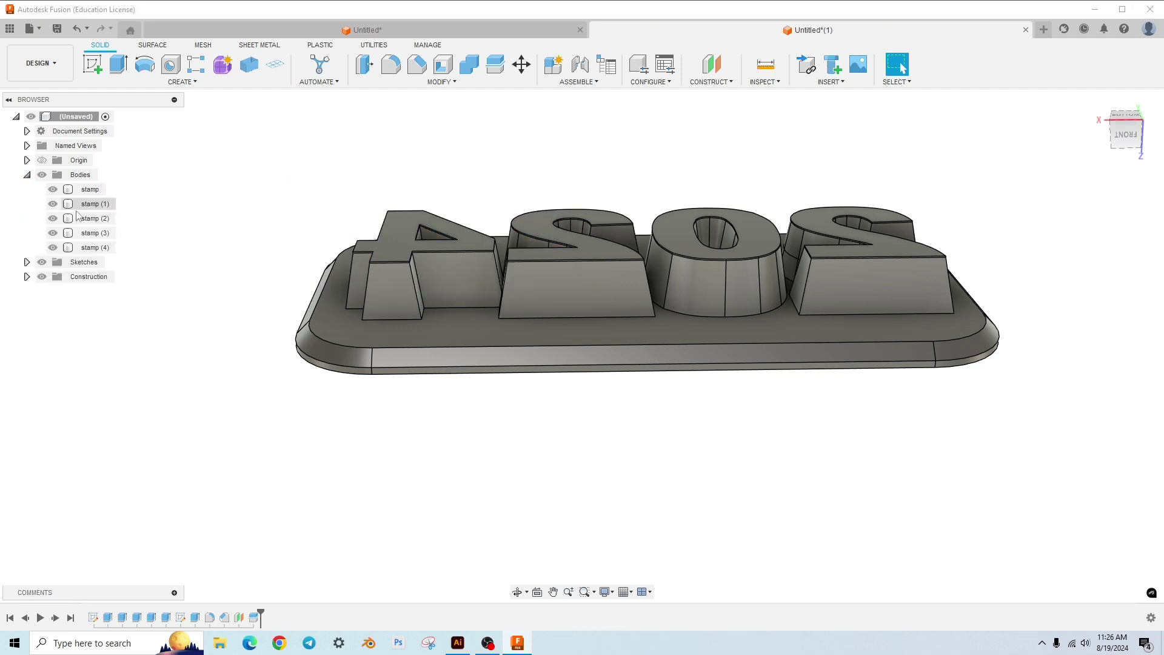
click(85, 189)
click(54, 190)
mouse_move(223, 271)
shift+middle_down()
mouse_move(233, 223)
mouse_move(233, 272)
shift+middle_up()
scroll(442, 221, up, 3)
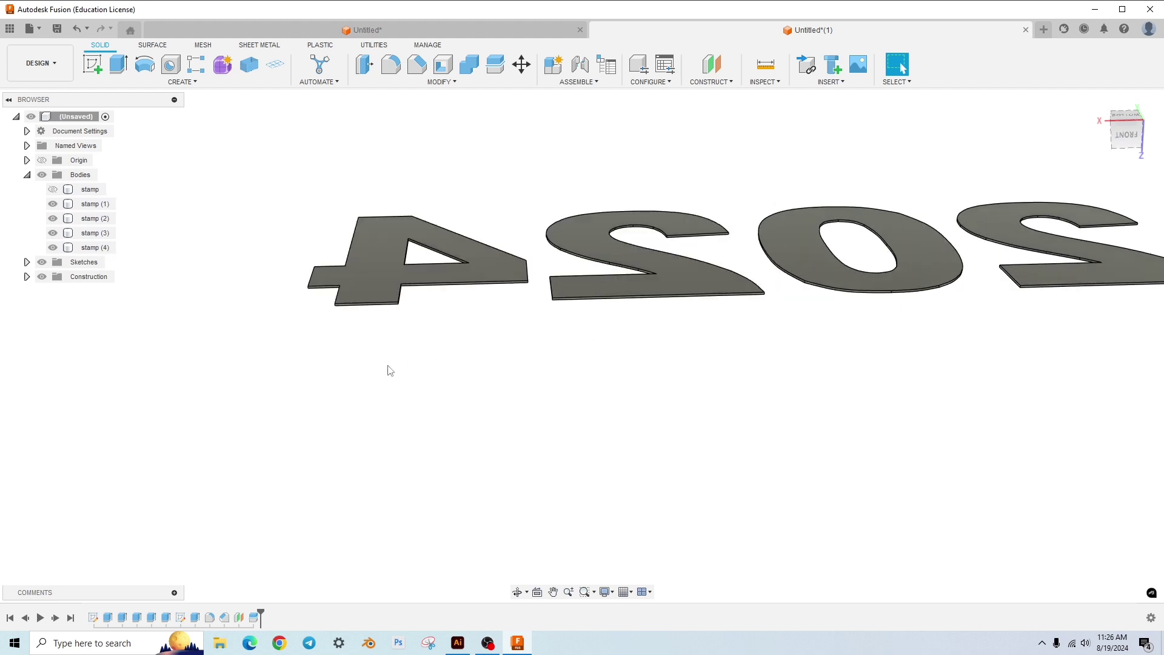
scroll(341, 380, down, 2)
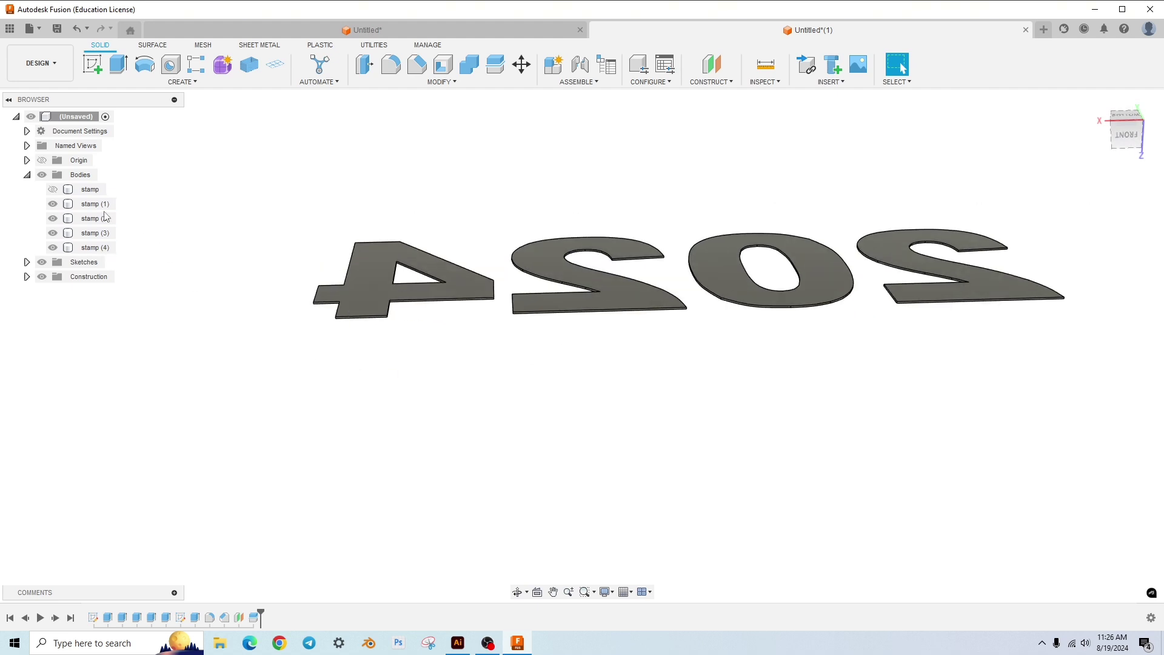
Step: Select bodies stamp (1) through stamp (4) and remove them
click(71, 205)
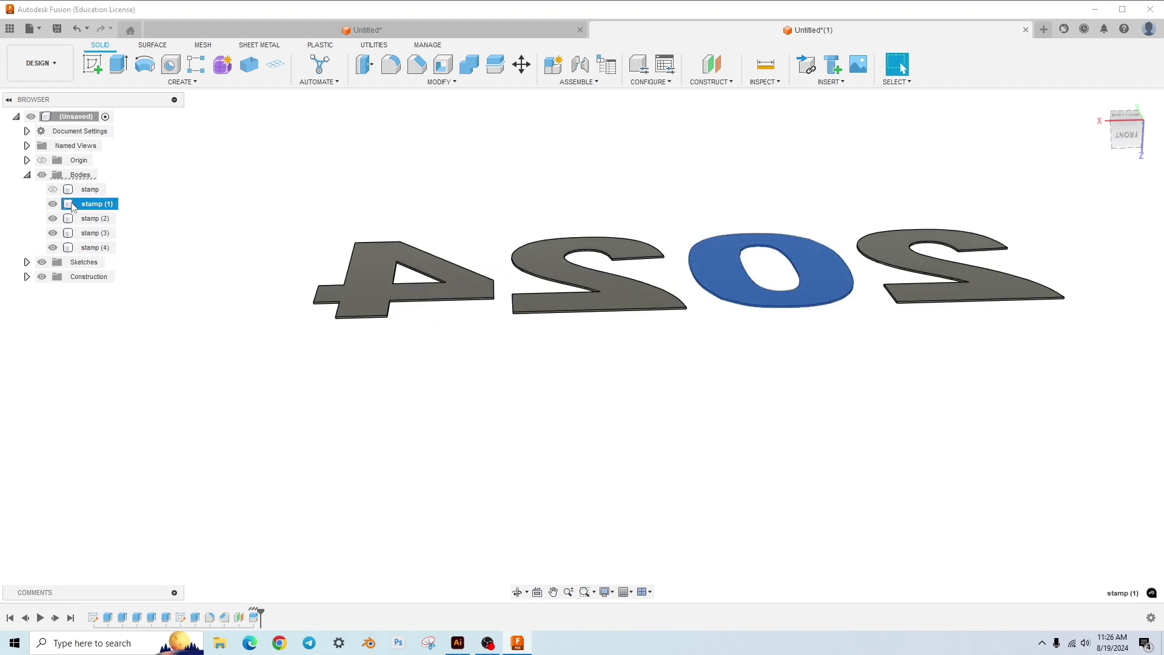
shift+click(71, 247)
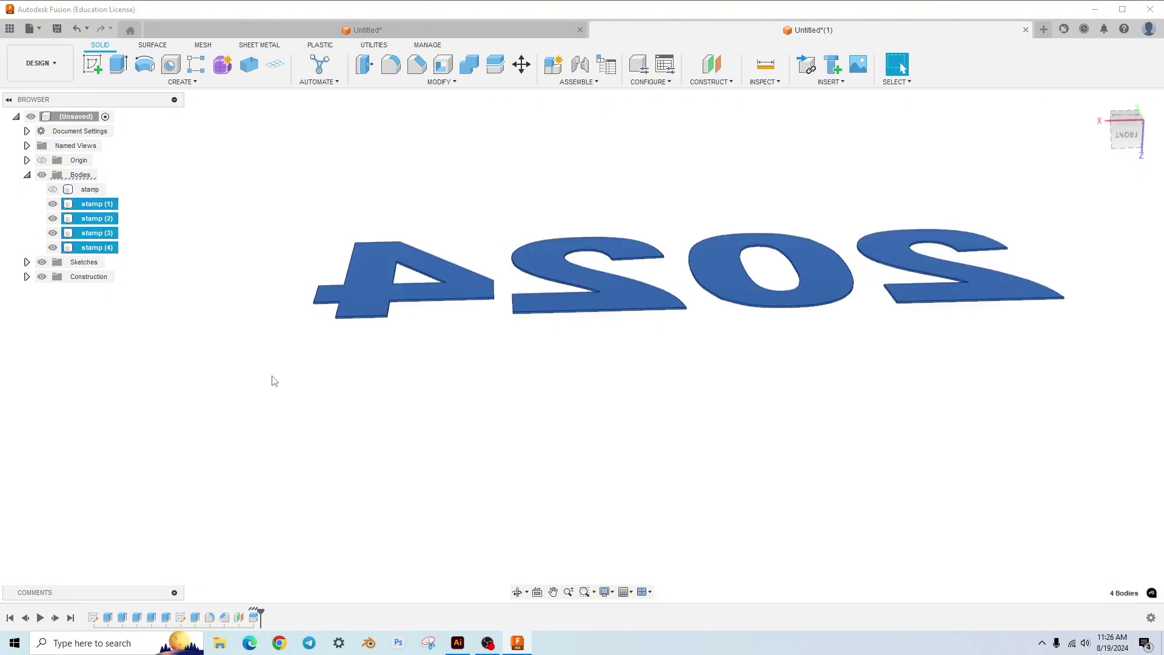
right_click(69, 233)
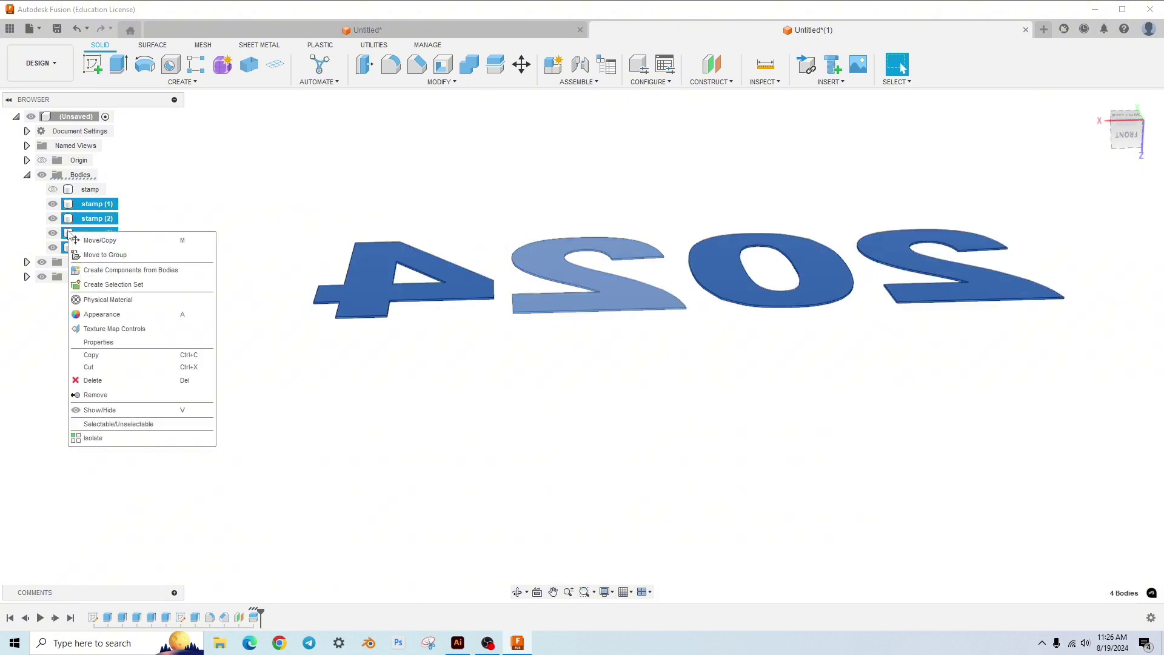
click(108, 395)
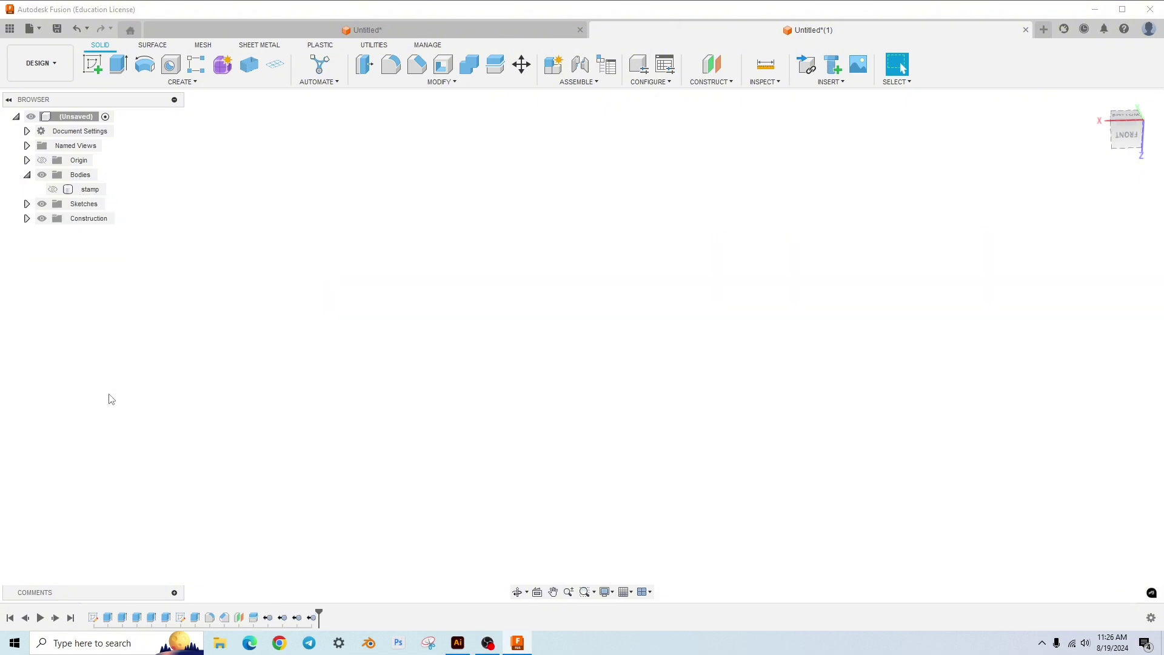
Step: Show the stamp body again and orbit to a higher view of the 4
click(53, 189)
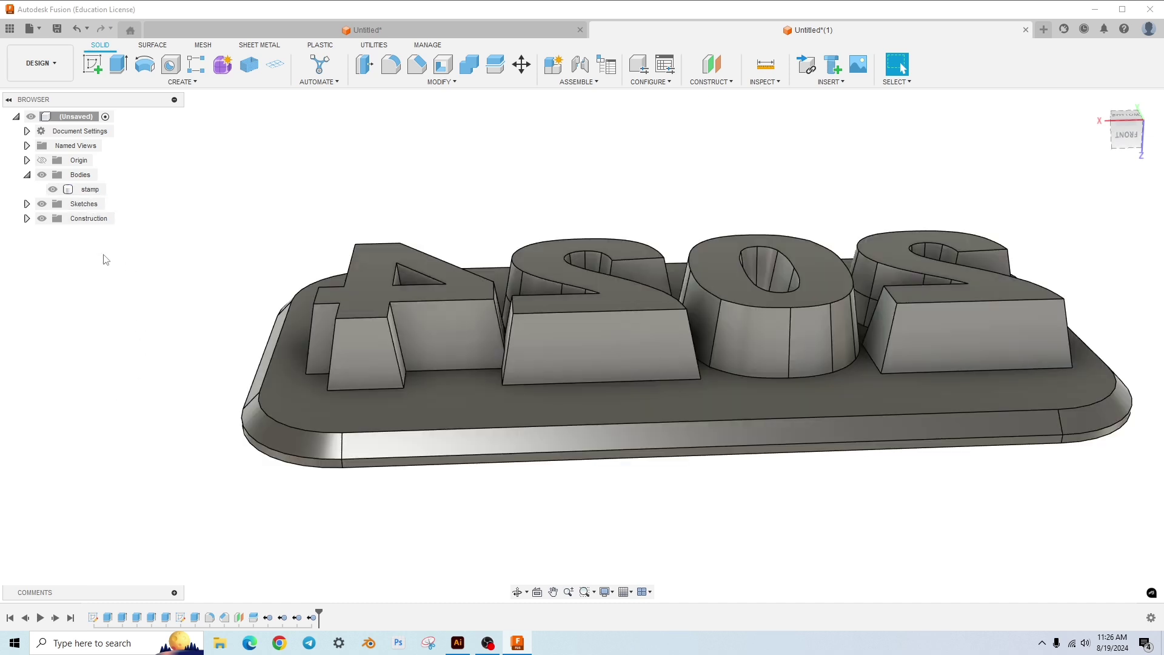
shift+middle_drag(174, 366, 227, 372)
click(368, 329)
scroll(369, 329, up, 8)
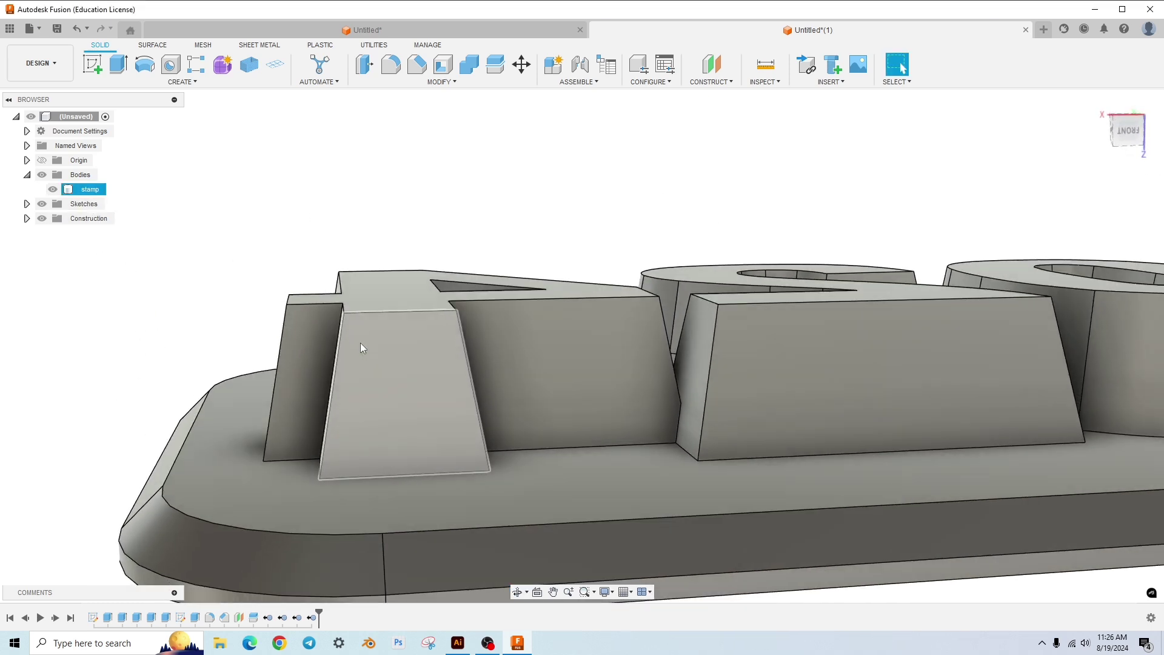
scroll(394, 308, down, 5)
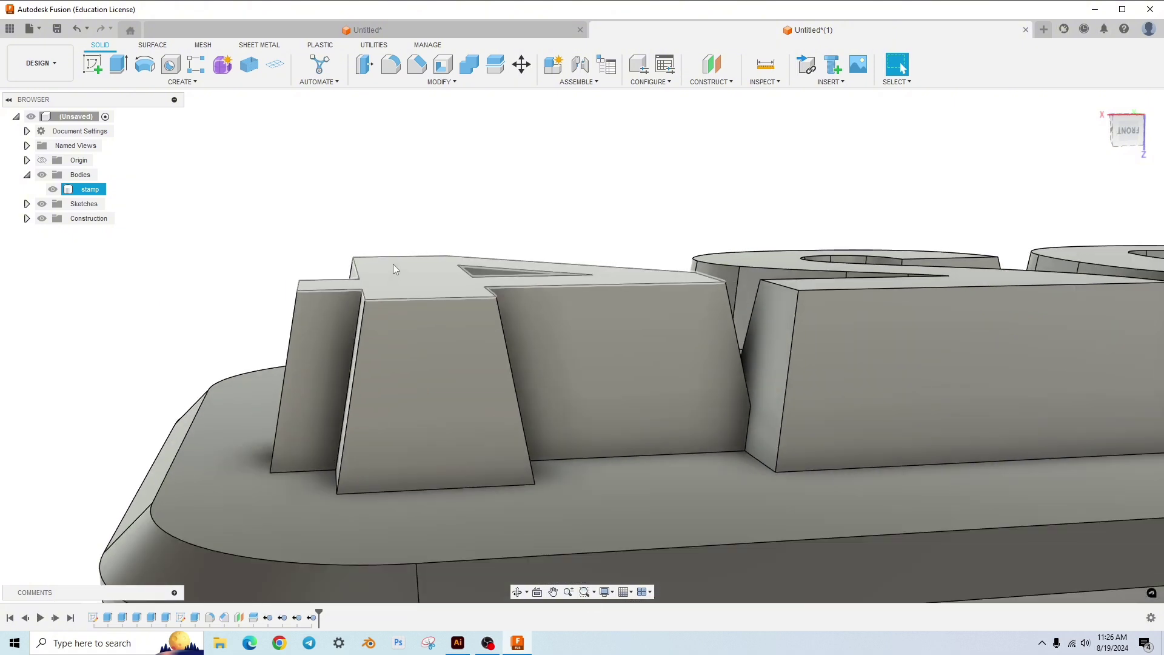
mouse_move(394, 309)
shift+middle_down()
mouse_move(402, 330)
mouse_move(409, 312)
shift+middle_up()
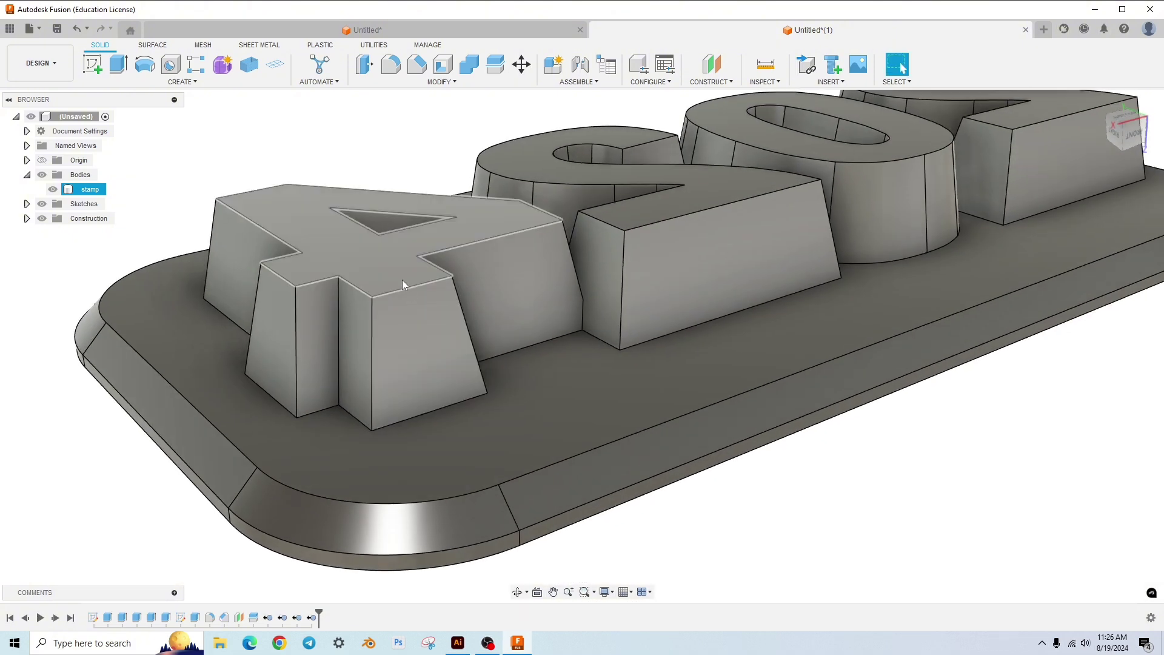
mouse_move(384, 268)
shift+middle_down()
mouse_move(460, 402)
mouse_move(413, 286)
mouse_move(369, 251)
shift+middle_up()
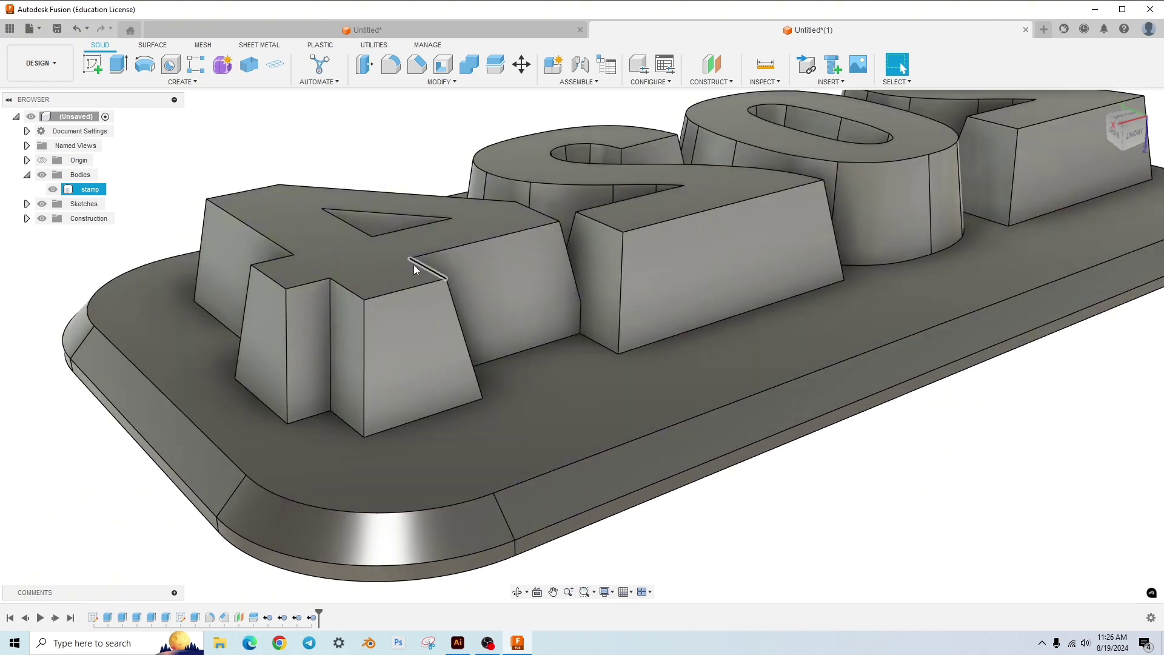
Step: Select the top faces of the 4, 2, 0 and last 2
click(373, 252)
ctrl+click(718, 189)
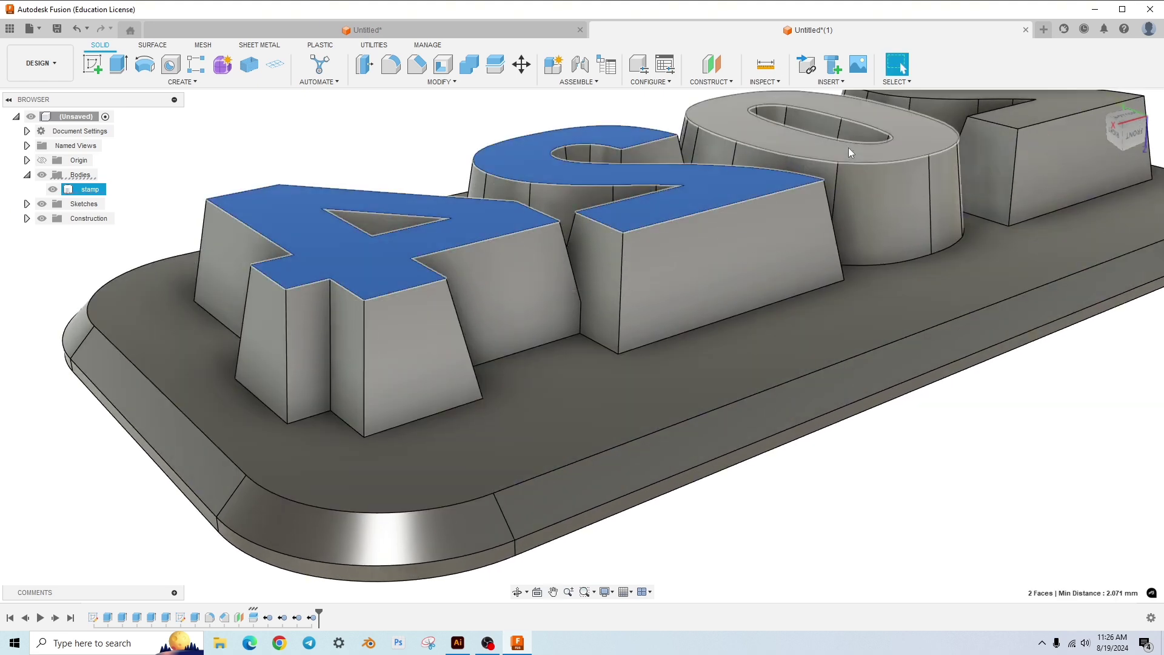
ctrl+click(918, 132)
ctrl+click(1013, 115)
shift+middle_drag(960, 211, 928, 188)
scroll(931, 192, down, 5)
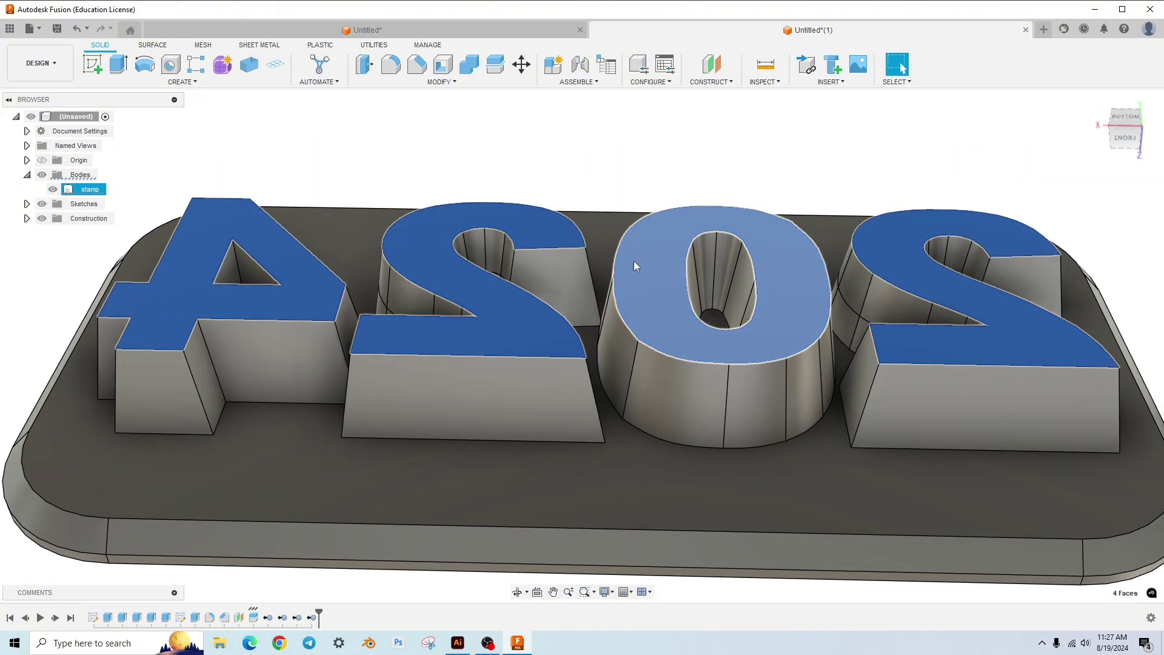
Step: Chamfer the four digit top faces by 0.5 mm
click(417, 63)
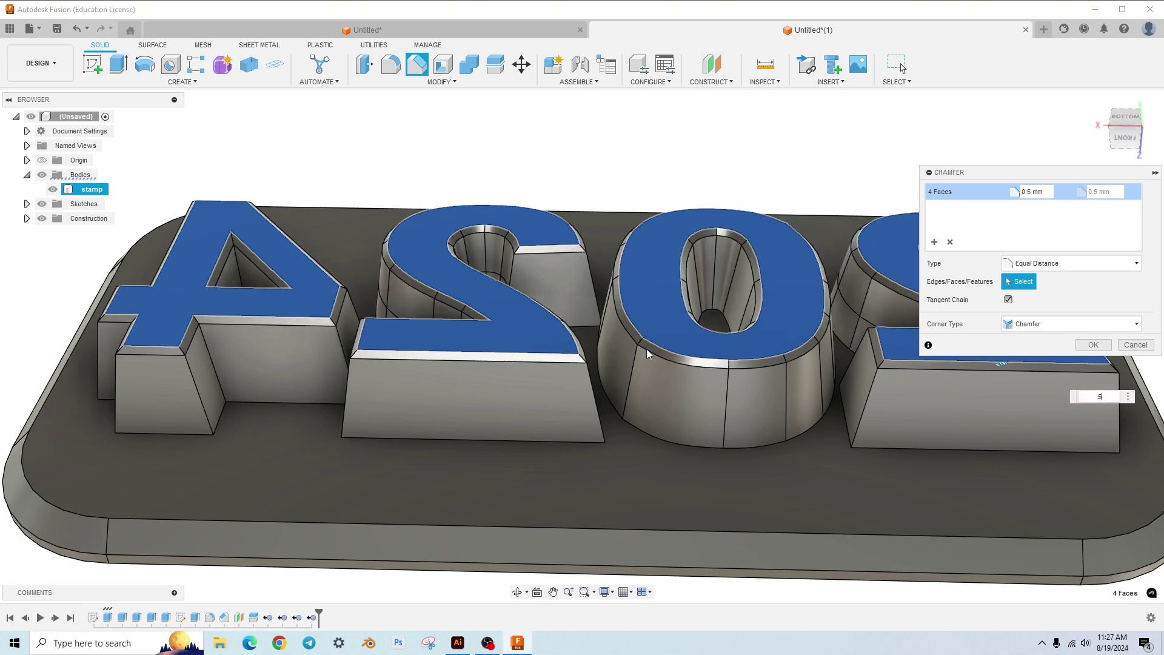
shift+middle_drag(647, 353, 600, 324)
scroll(377, 346, up, 1)
scroll(374, 356, down, 2)
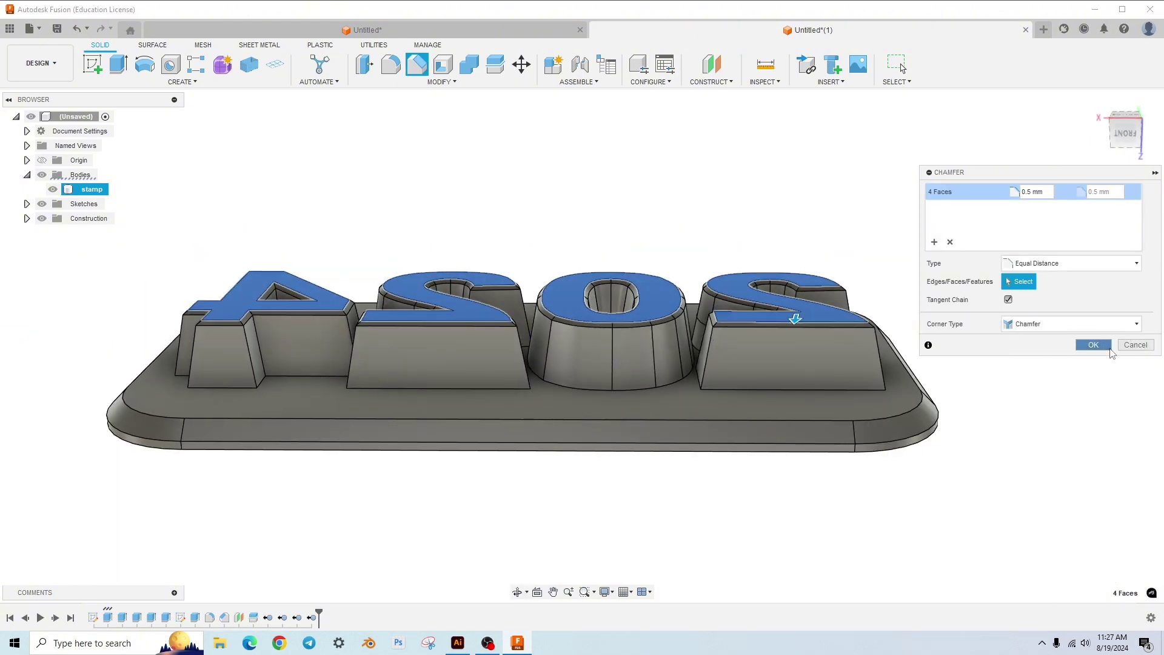
key(Return)
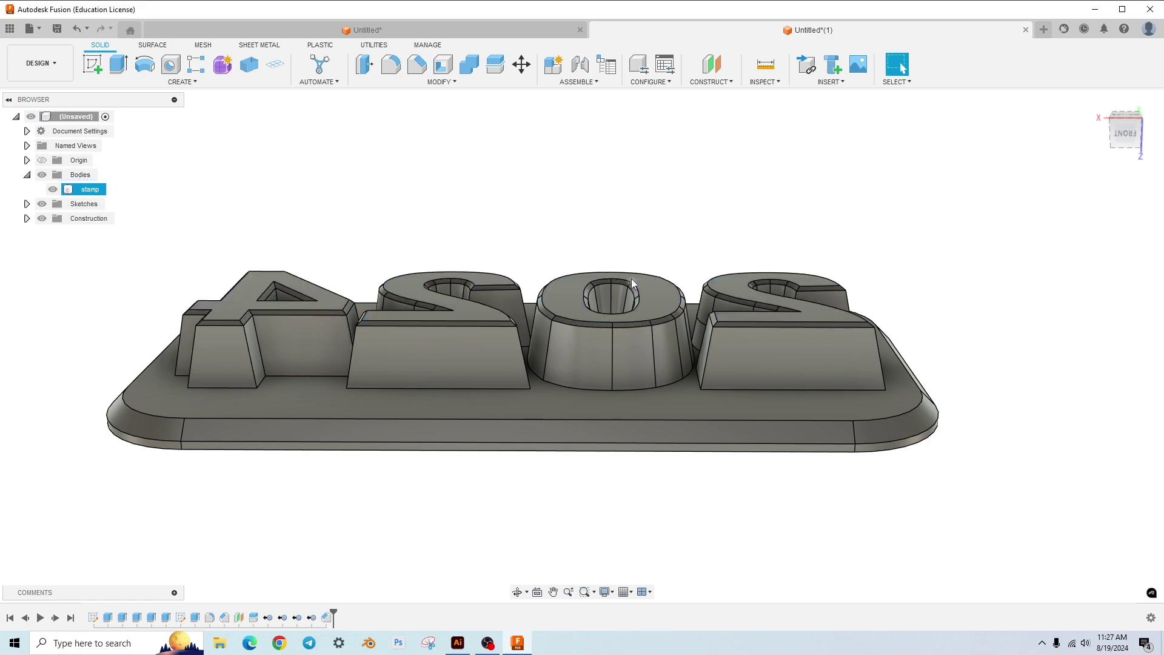
shift+middle_drag(660, 202, 671, 364)
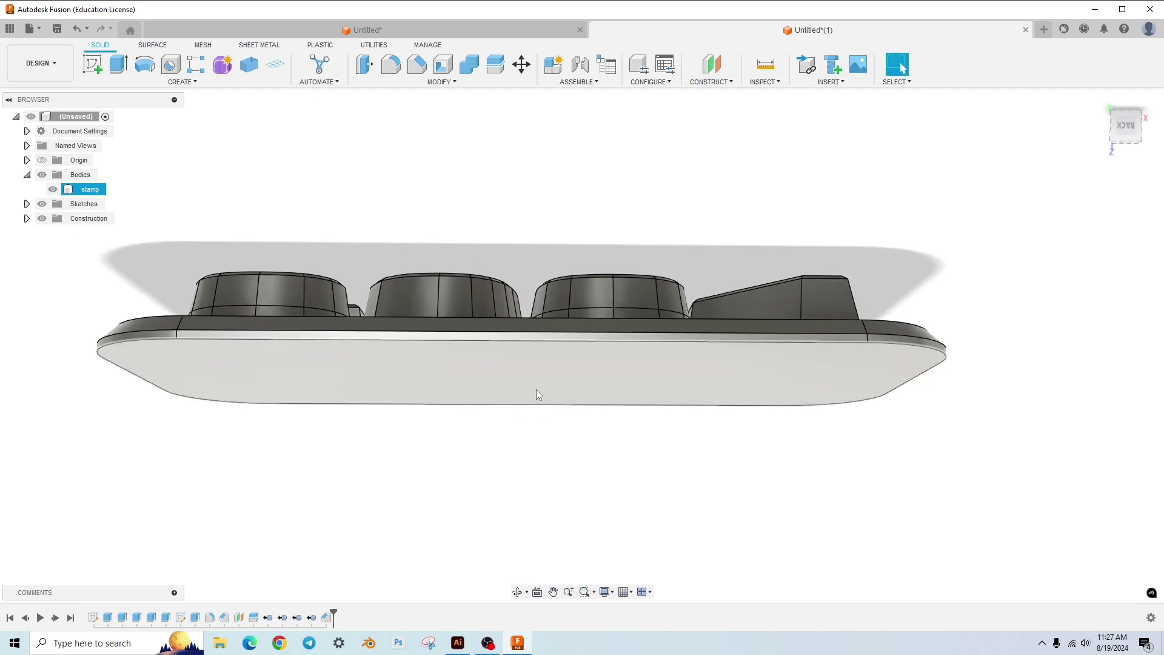
shift+middle_drag(624, 452, 665, 459)
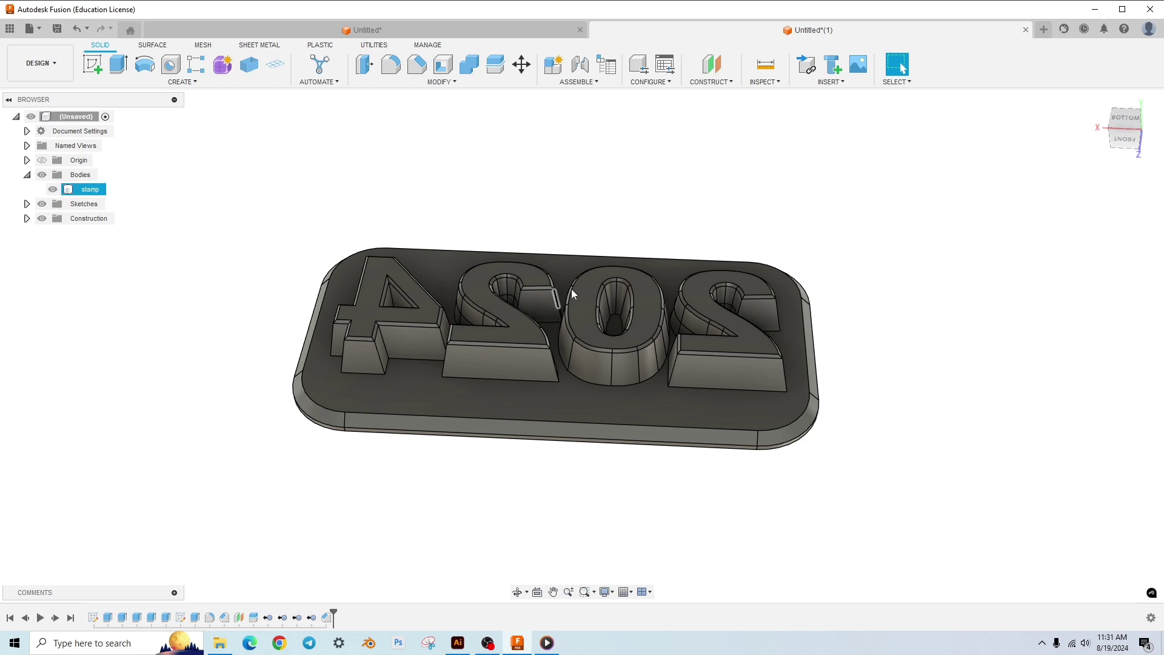
click(849, 462)
shift+middle_drag(828, 483, 845, 515)
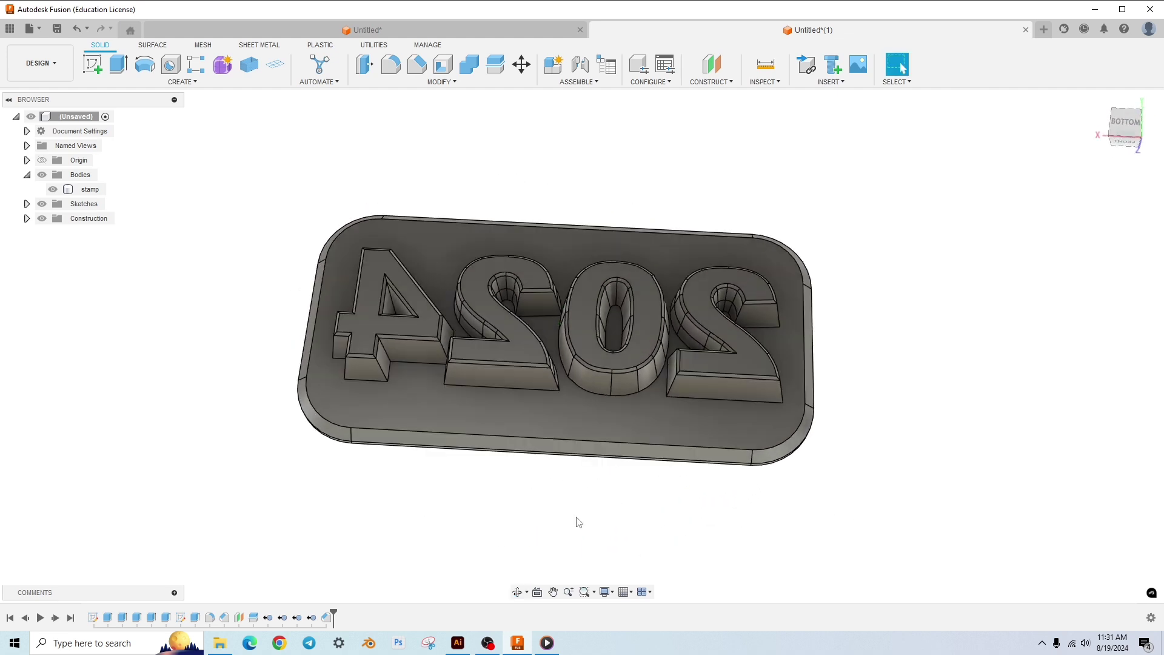
shift+middle_drag(579, 522, 616, 504)
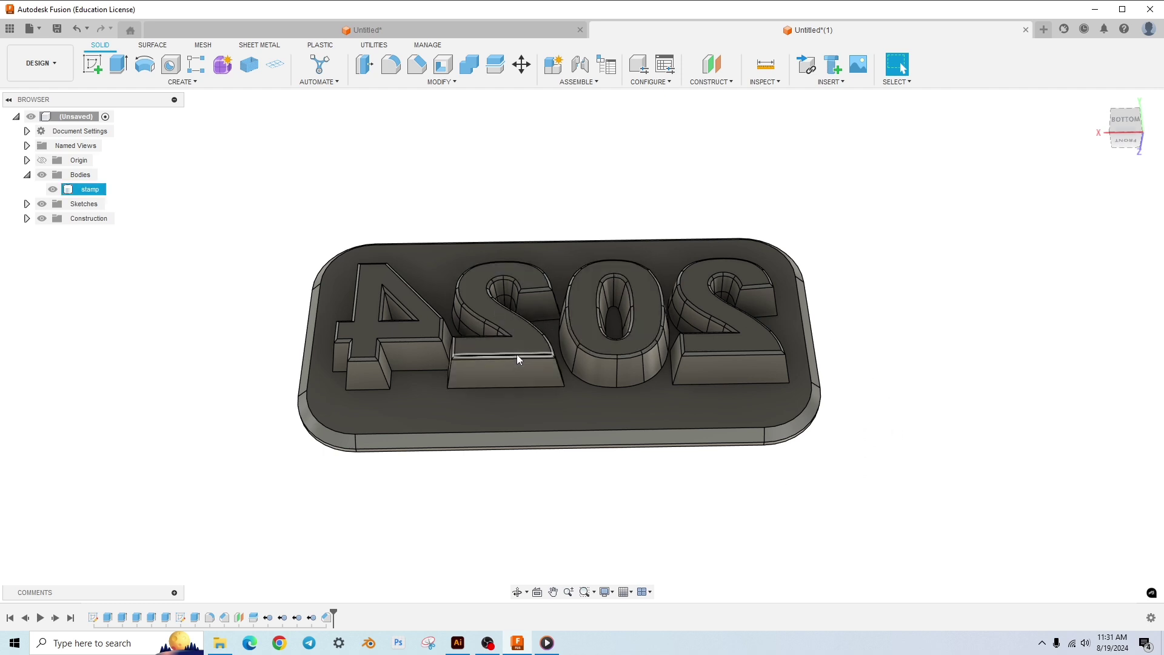
shift+middle_drag(825, 498, 822, 459)
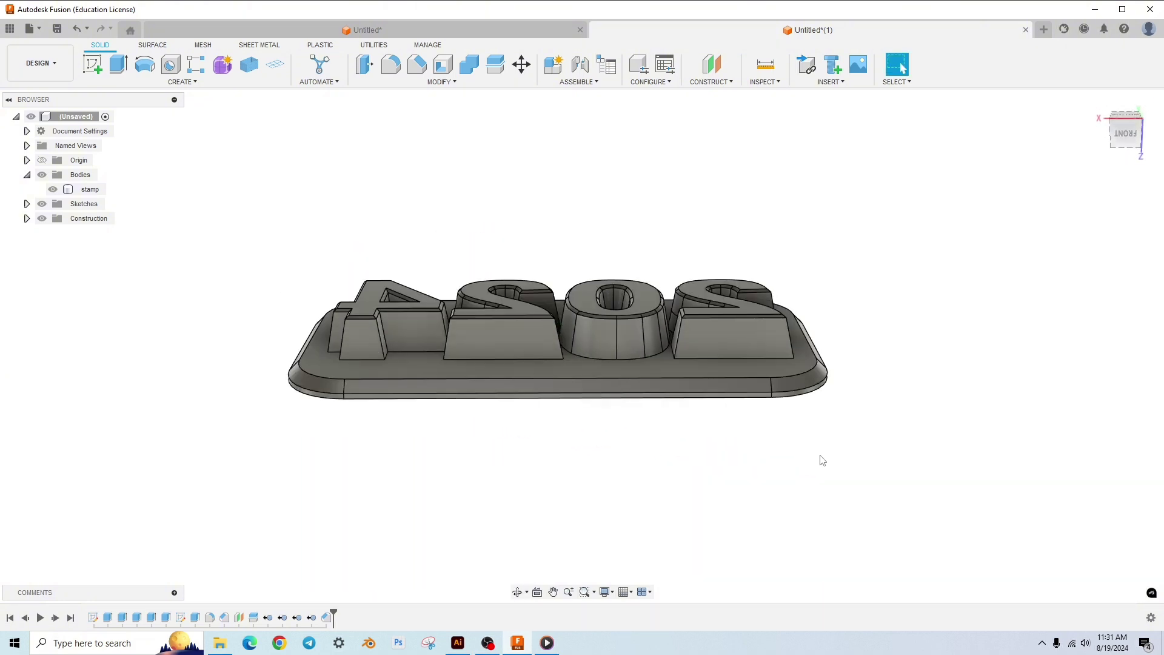